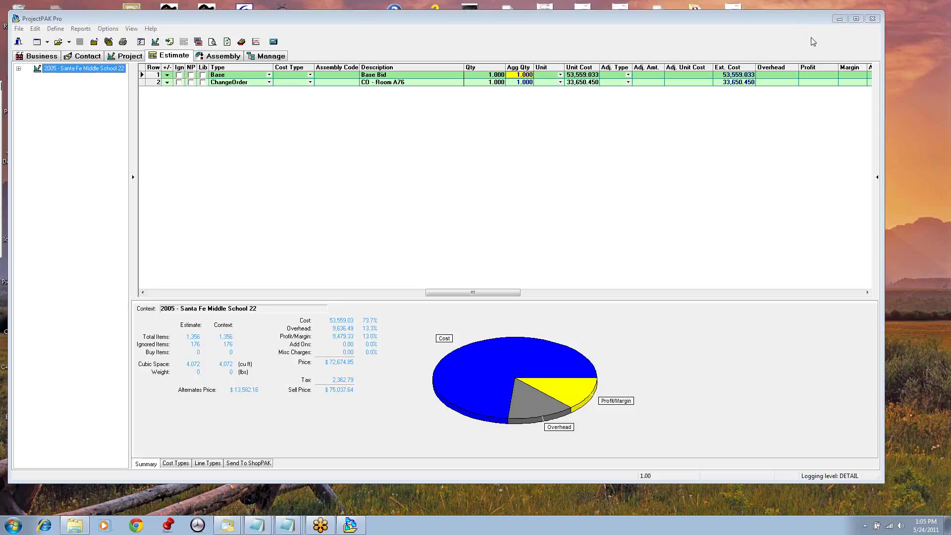
Expand the Santa Fe Middle School project tree, widen its pane, and collapse Floor A's rooms and the CO - Room A76 change order.
click(334, 22)
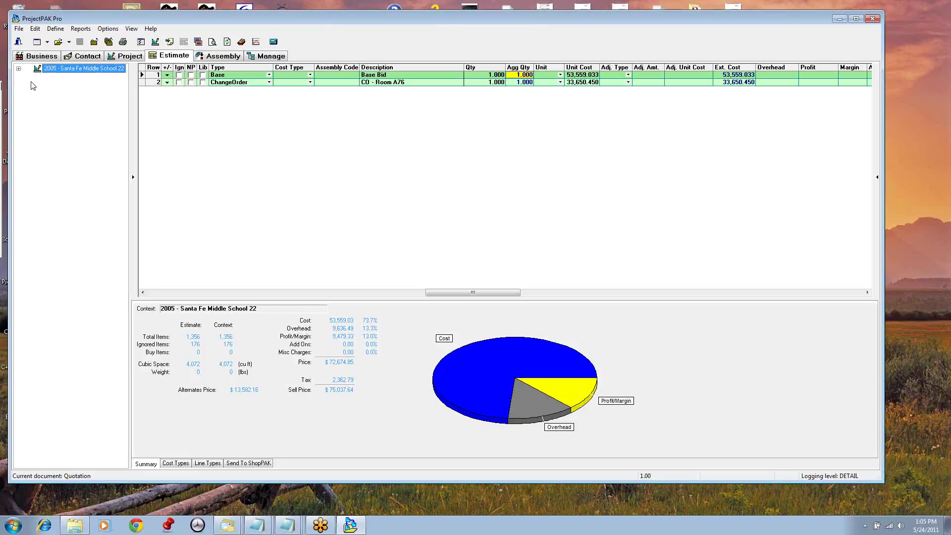
click(19, 70)
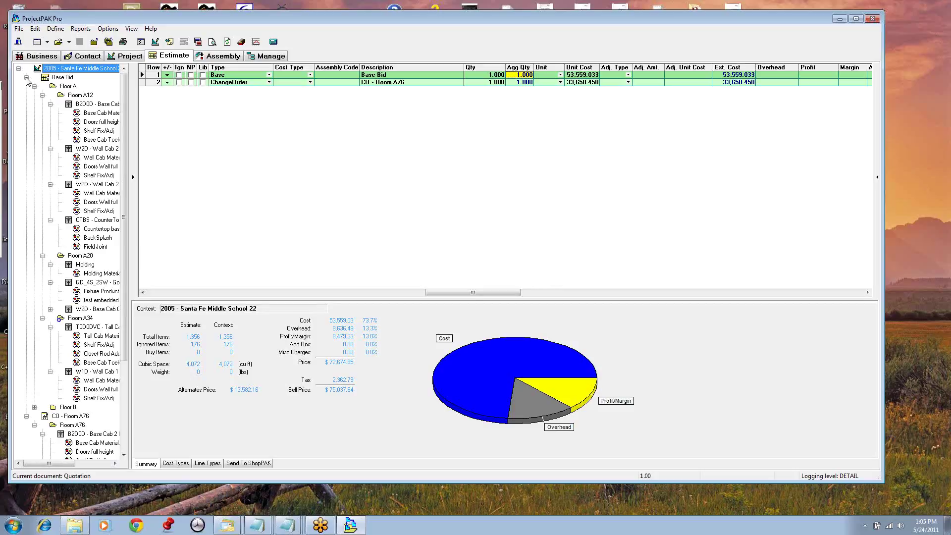
drag(130, 110, 184, 110)
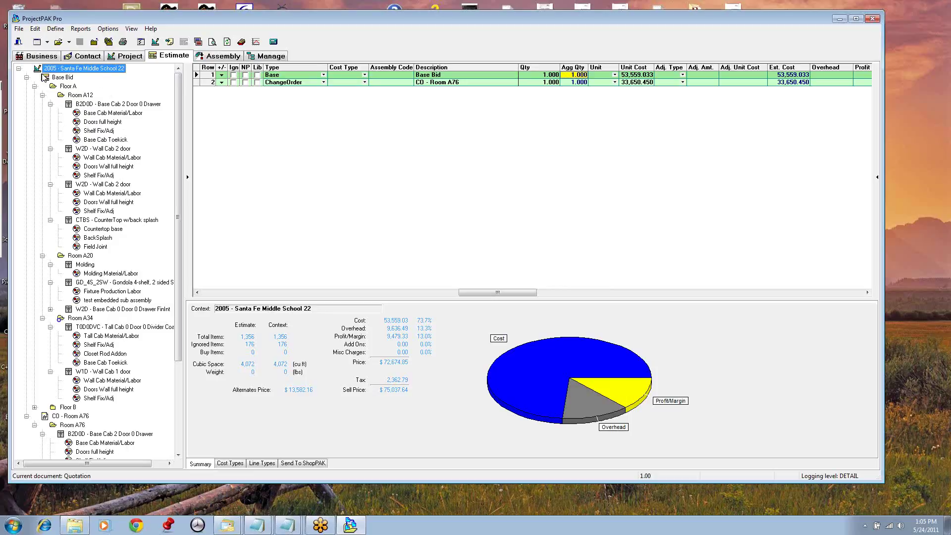
click(50, 104)
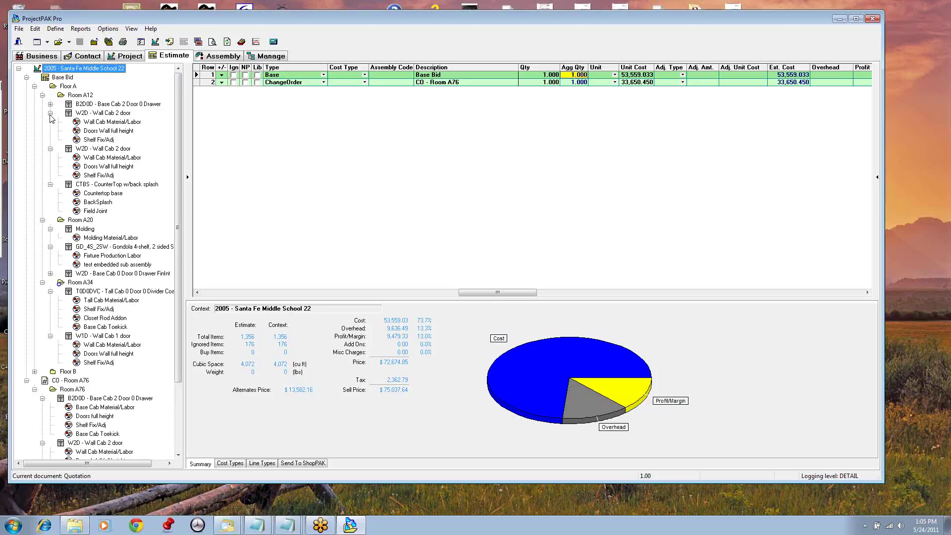
click(50, 113)
click(42, 95)
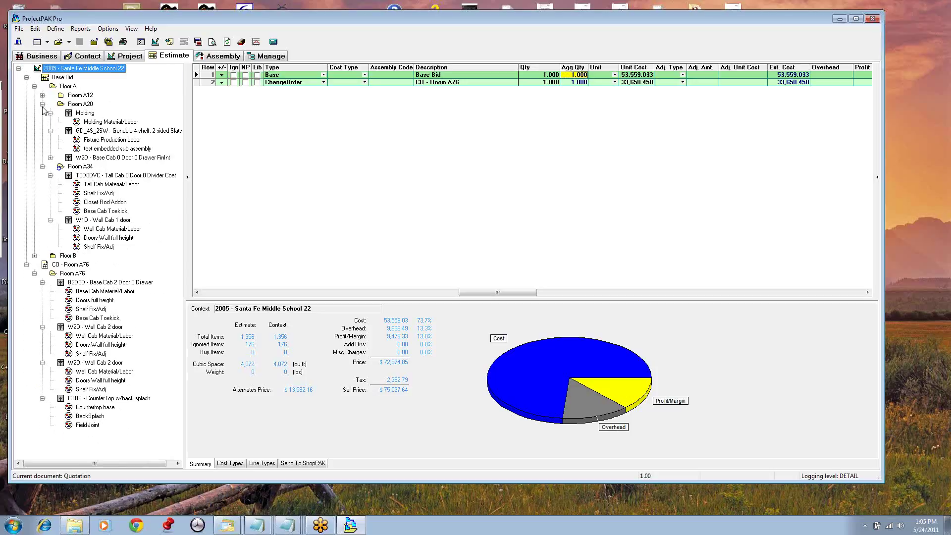
click(42, 104)
click(42, 113)
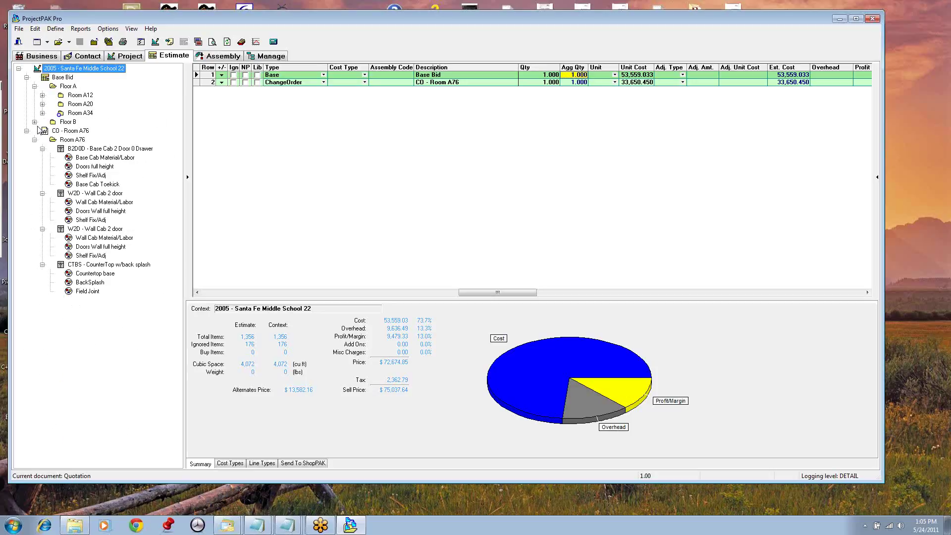
click(26, 130)
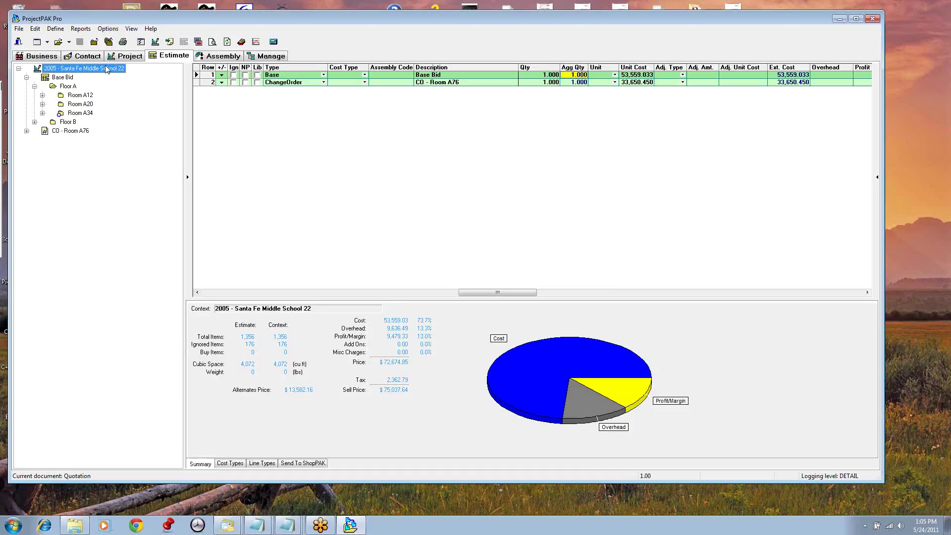
Review which line types are printed on the Take Off document in the document options.
click(104, 29)
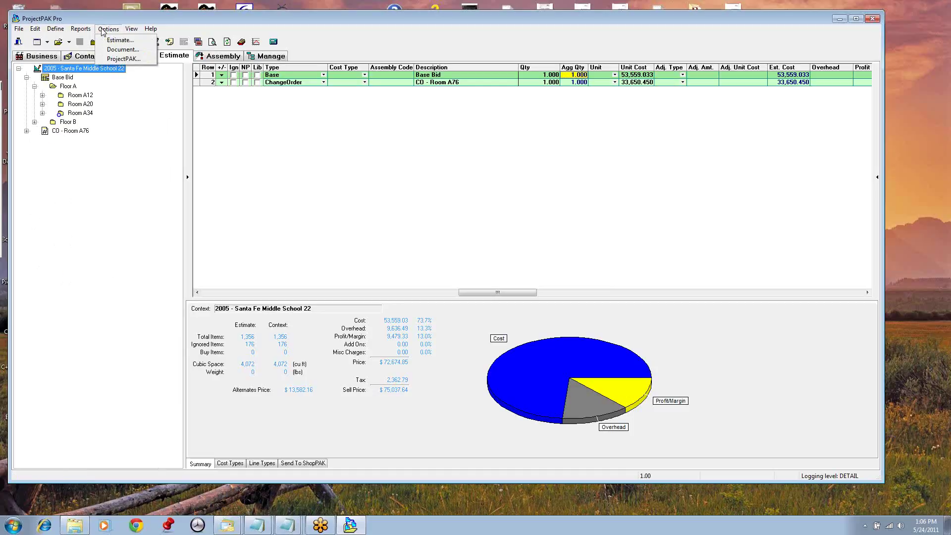
click(123, 50)
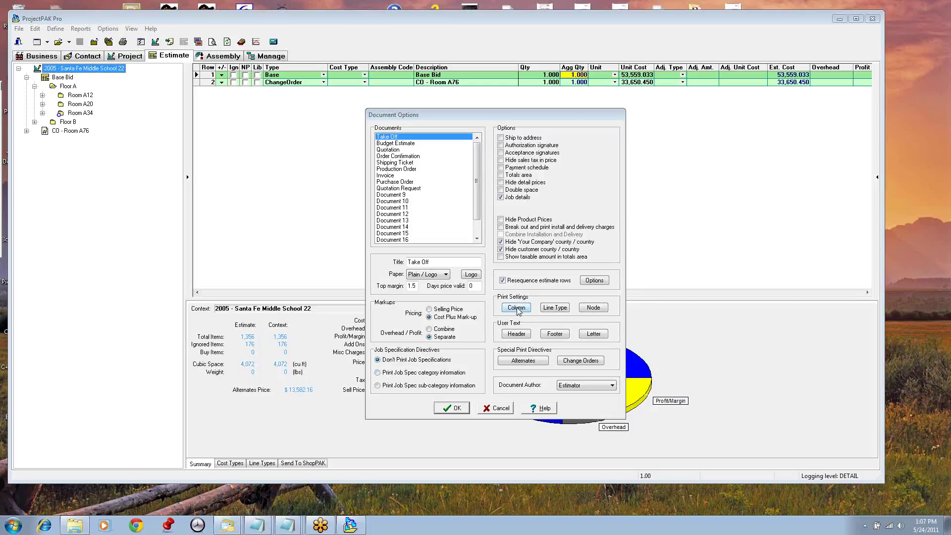
click(557, 309)
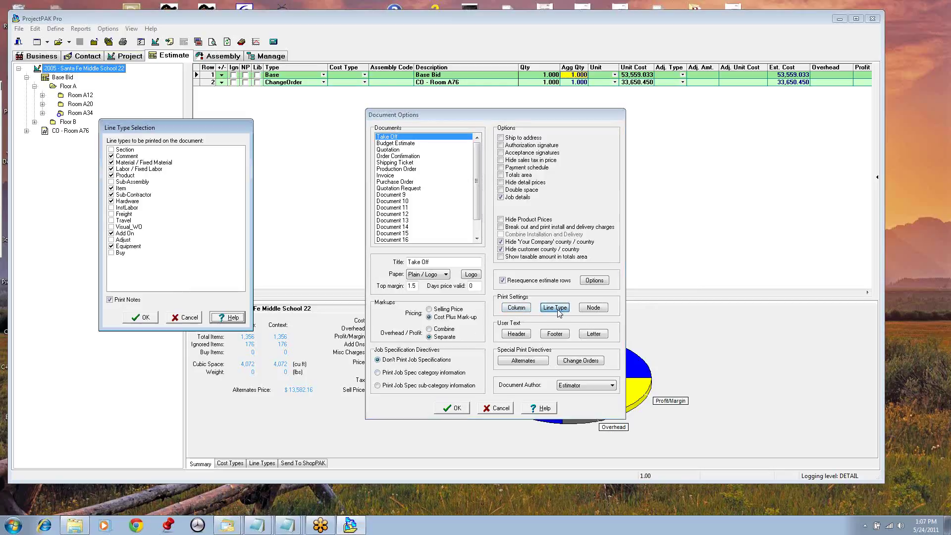
drag(176, 130, 278, 141)
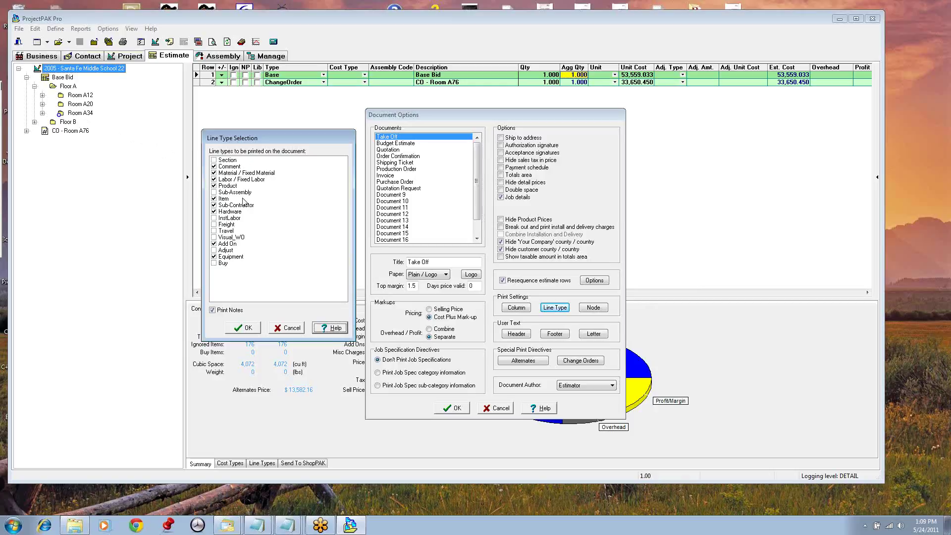
click(248, 328)
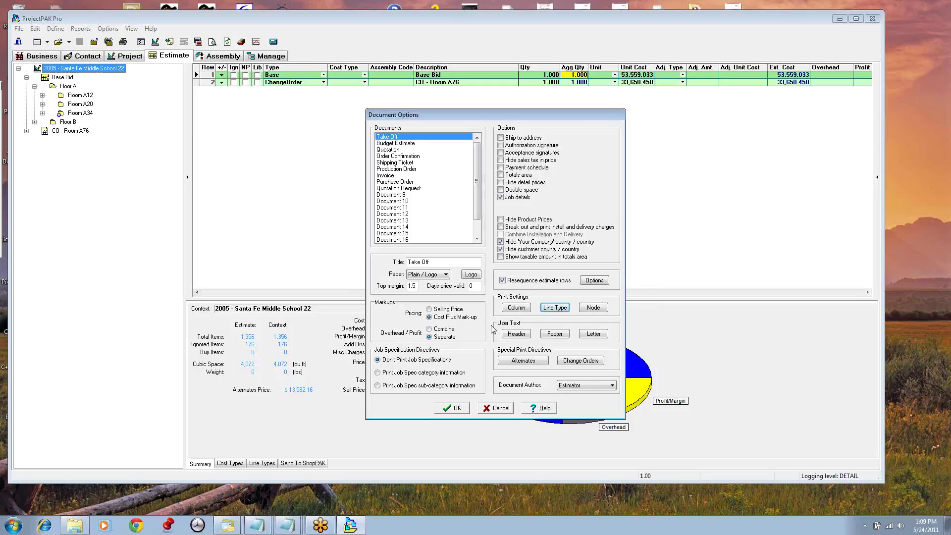
Review the column selection for the Take Off document, including the full list of available estimate columns.
click(517, 308)
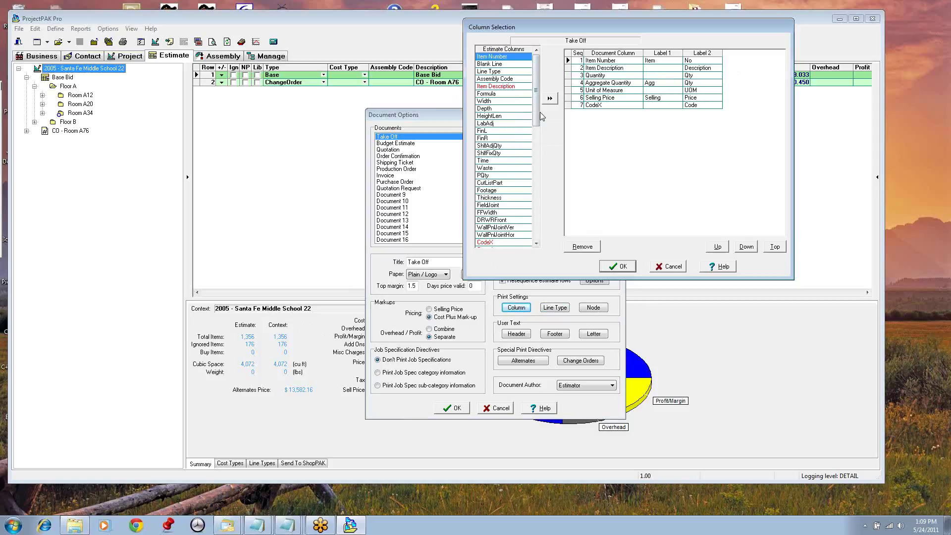
drag(537, 112, 538, 235)
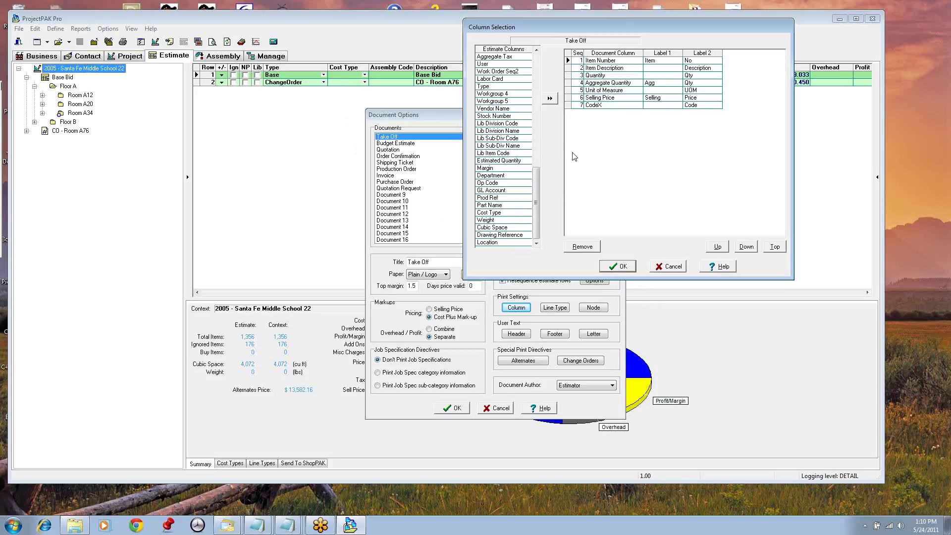
click(626, 267)
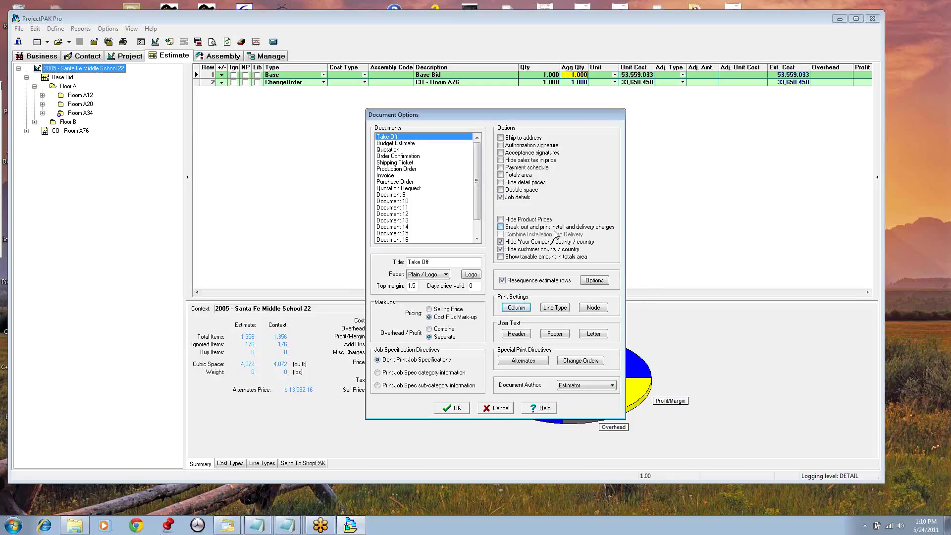
Enable breaking out and printing install and delivery charges for the Take Off document.
click(528, 230)
click(501, 228)
click(501, 227)
Review the Take Off summary node settings for Base Estimate, Change Order and 1st Summary Level, leaving the document options without saving.
click(594, 308)
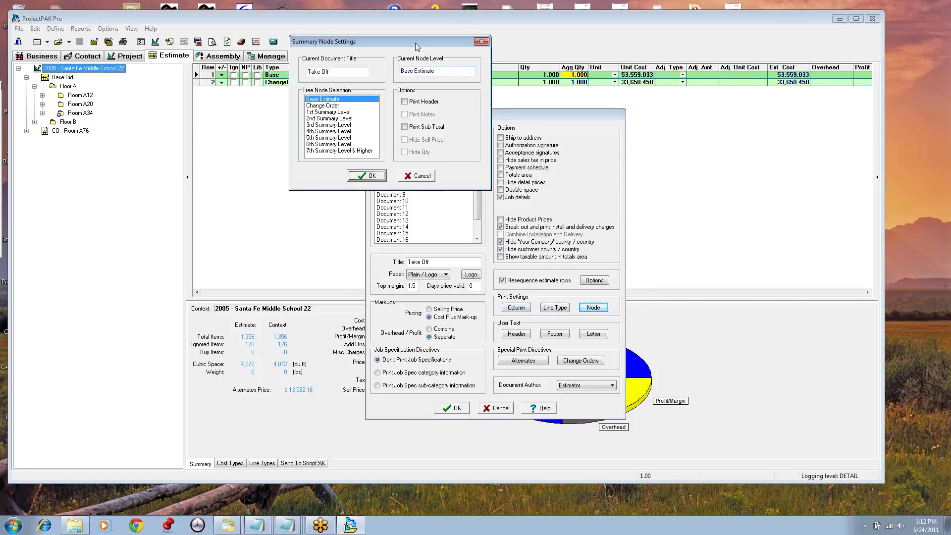
drag(415, 43, 447, 100)
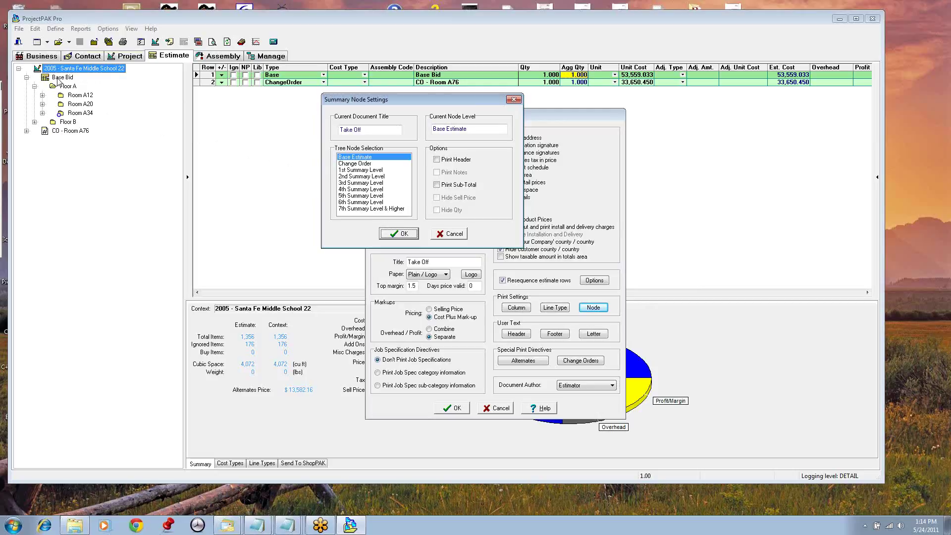
click(362, 164)
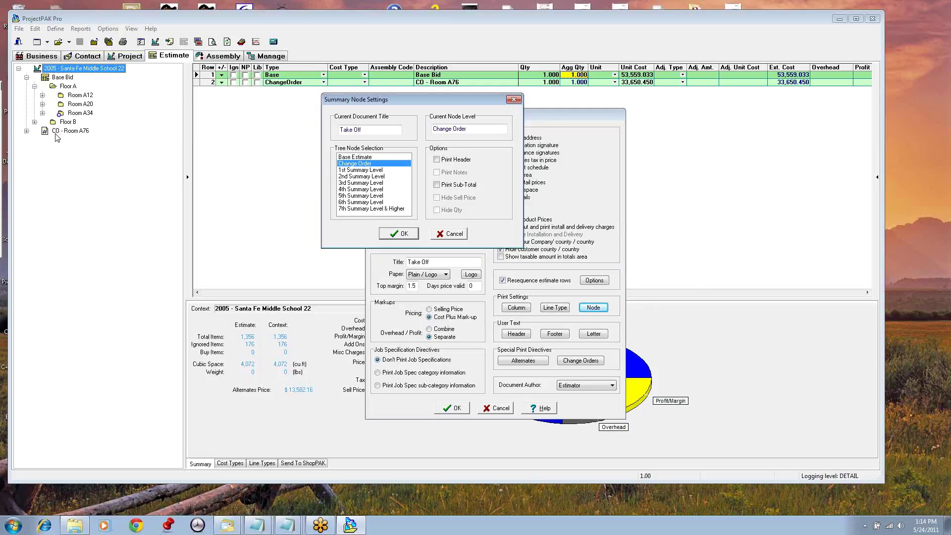
click(358, 171)
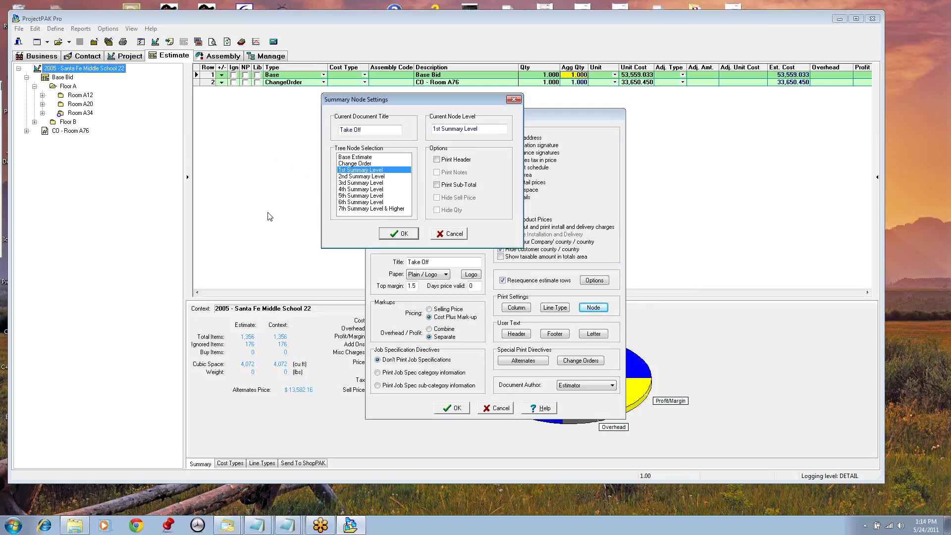
click(448, 235)
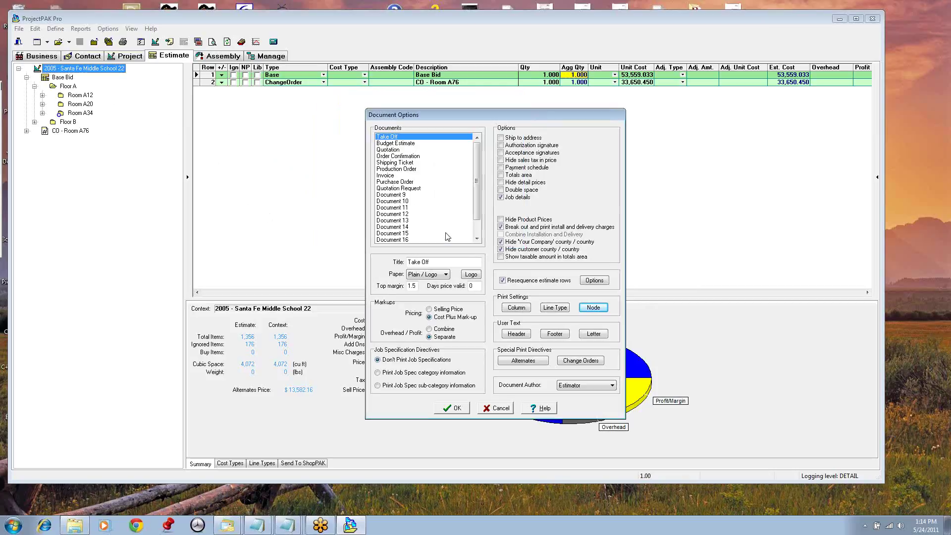
click(494, 409)
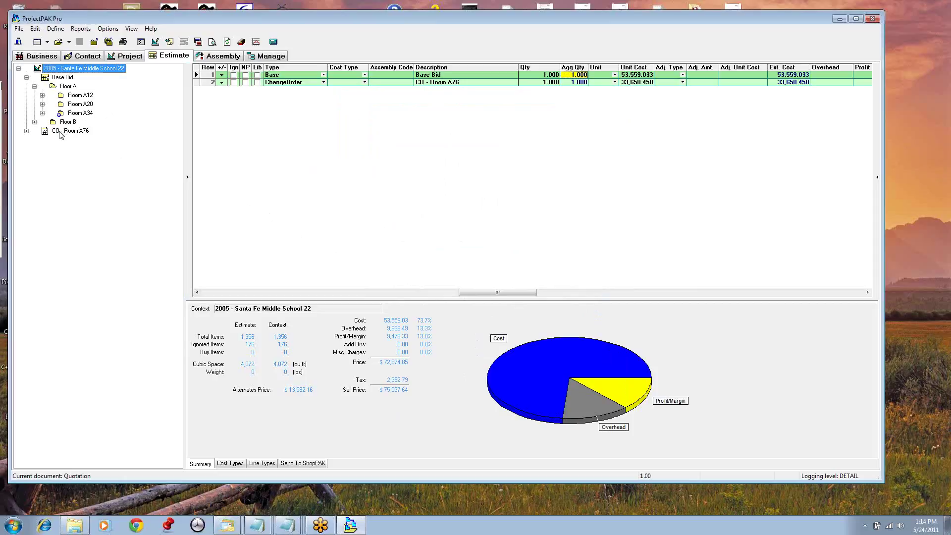
Expand the CO - Room A76 change order in the tree and collapse its base cabinet and two wall cabinets.
click(27, 132)
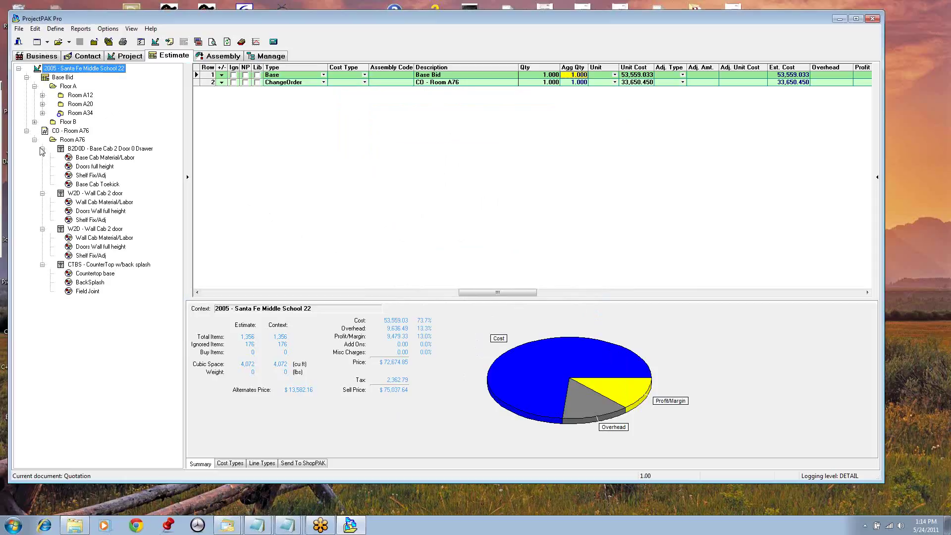
click(42, 148)
click(42, 158)
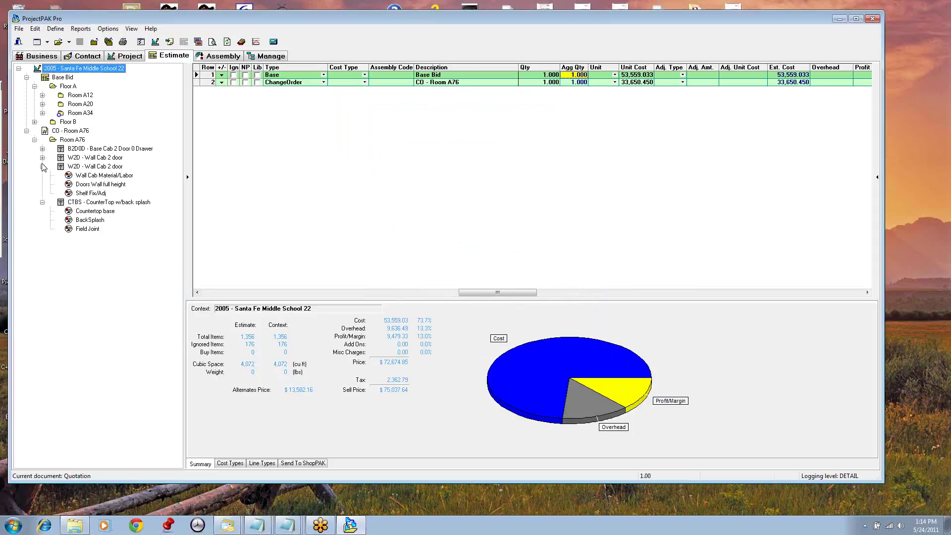
click(42, 167)
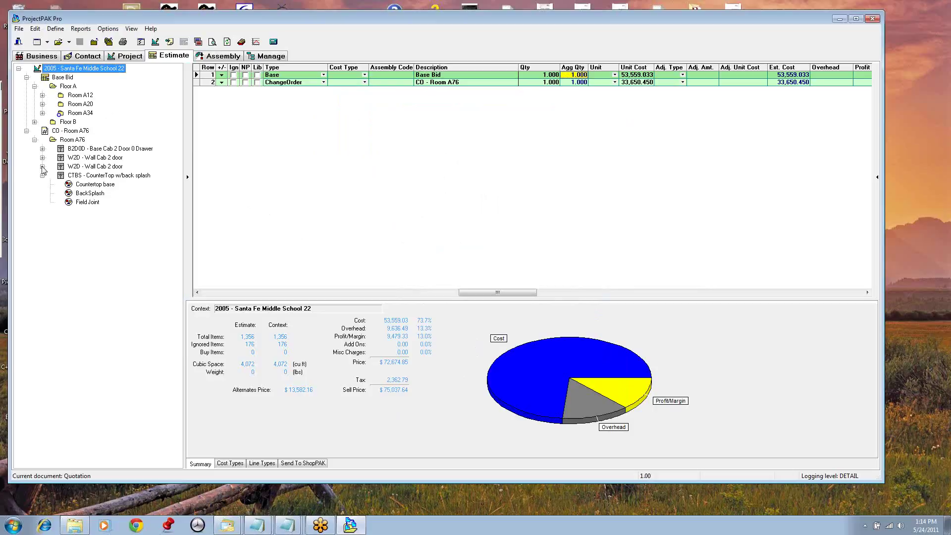
Expand Floor B and Room A12, and collapse Room A12's second wall cabinet and its countertop so only assemblies are listed.
click(35, 123)
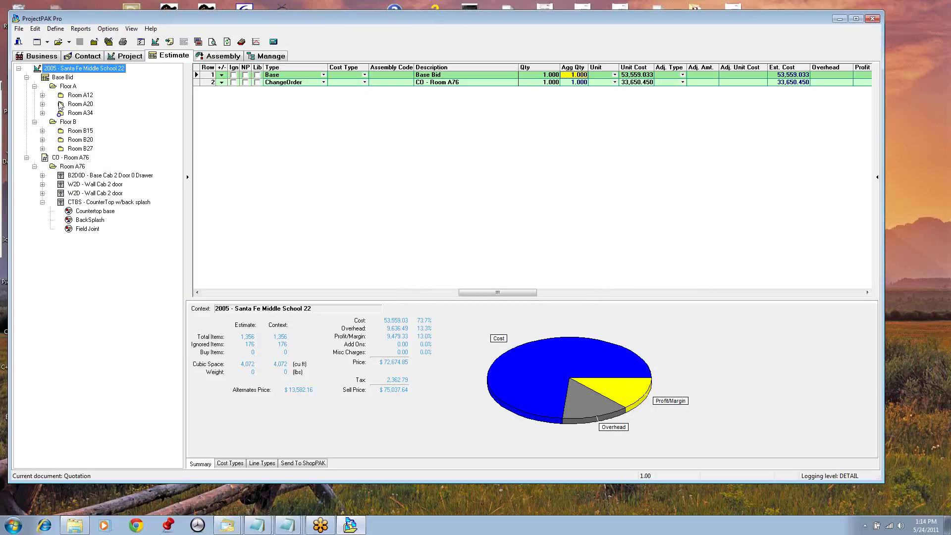
click(43, 95)
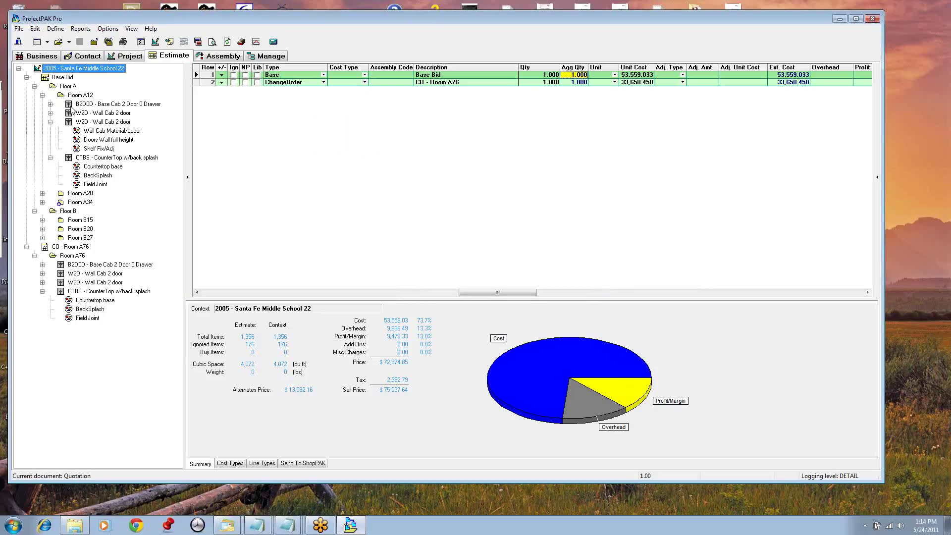
click(50, 122)
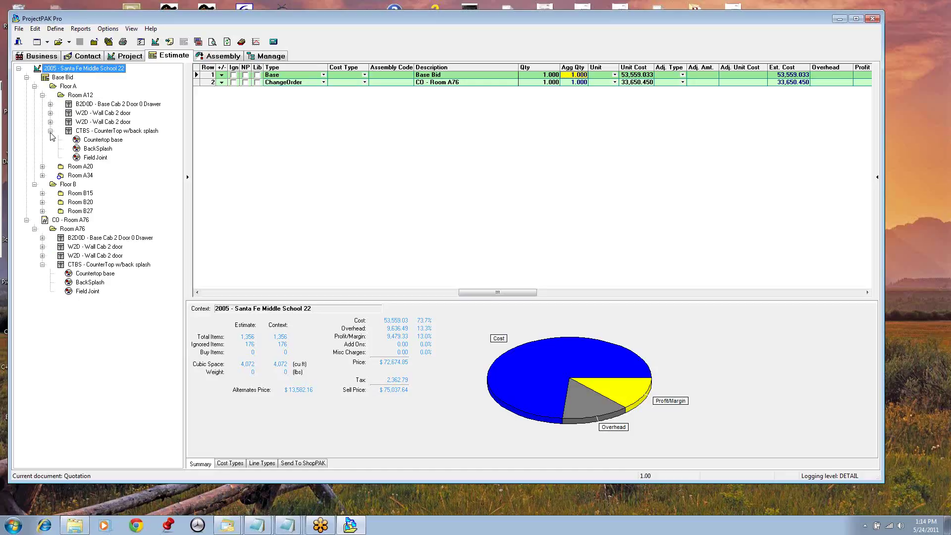
click(50, 131)
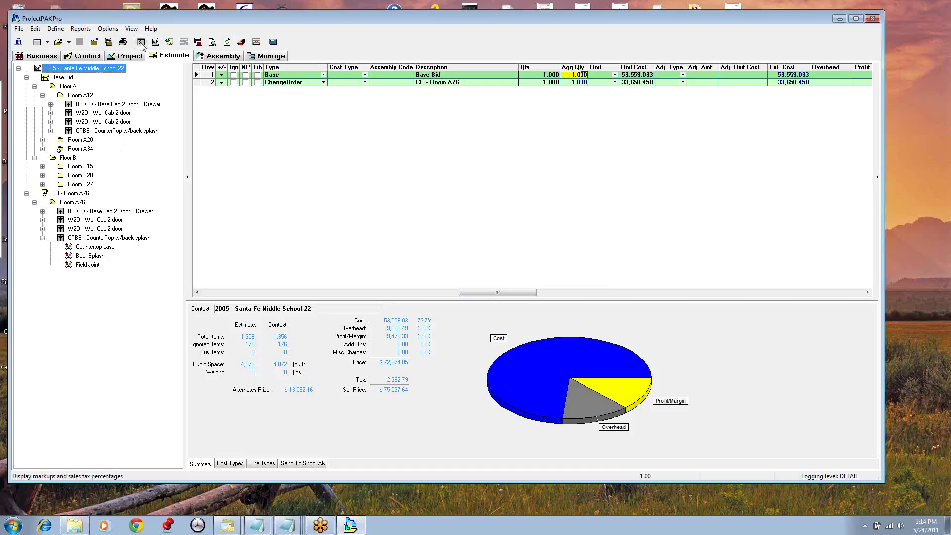
Review the Take Off document's summary node settings for each tree level from Base Estimate and Change Order through 7th Summary Level & Higher.
click(108, 30)
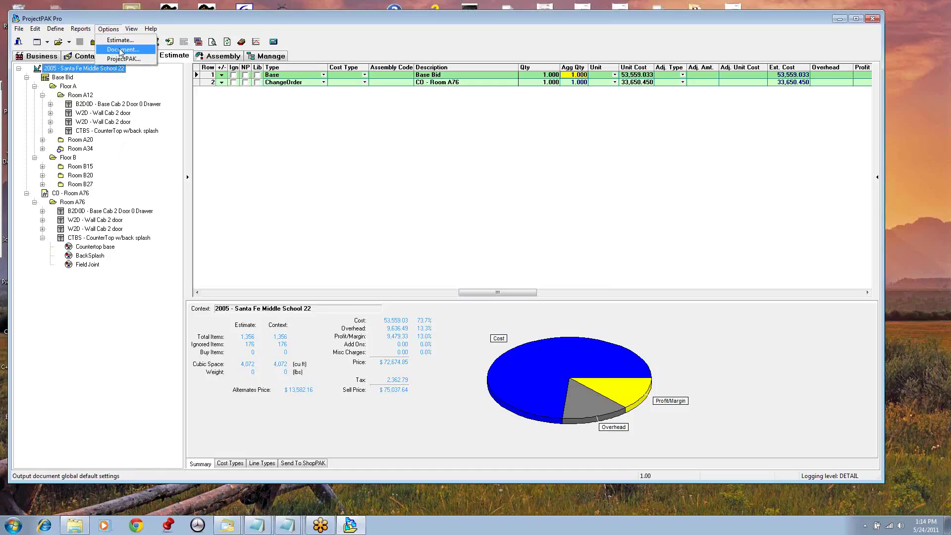
click(122, 50)
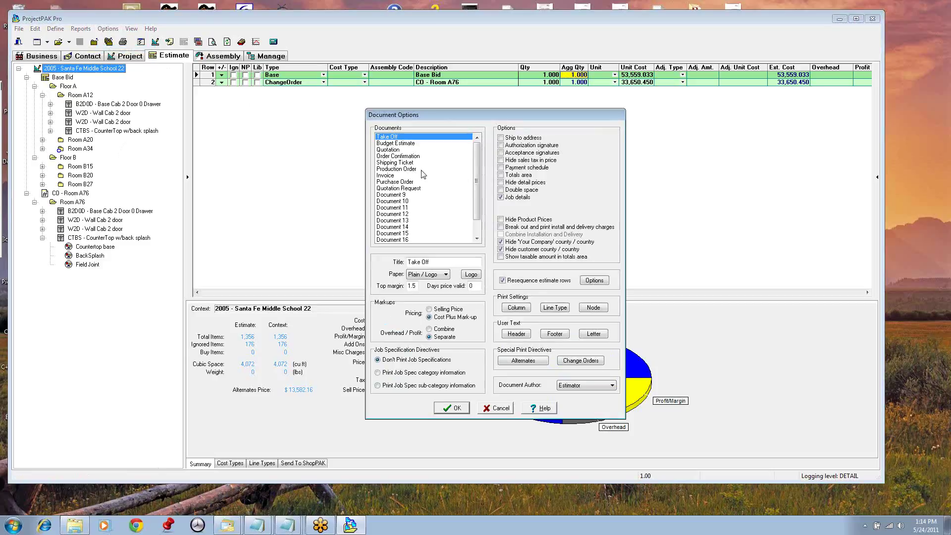
click(593, 308)
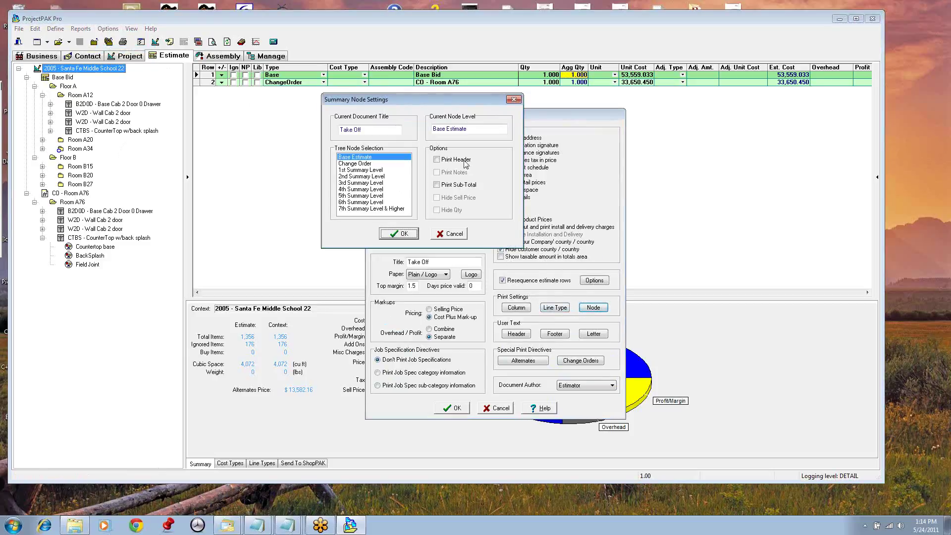
click(359, 164)
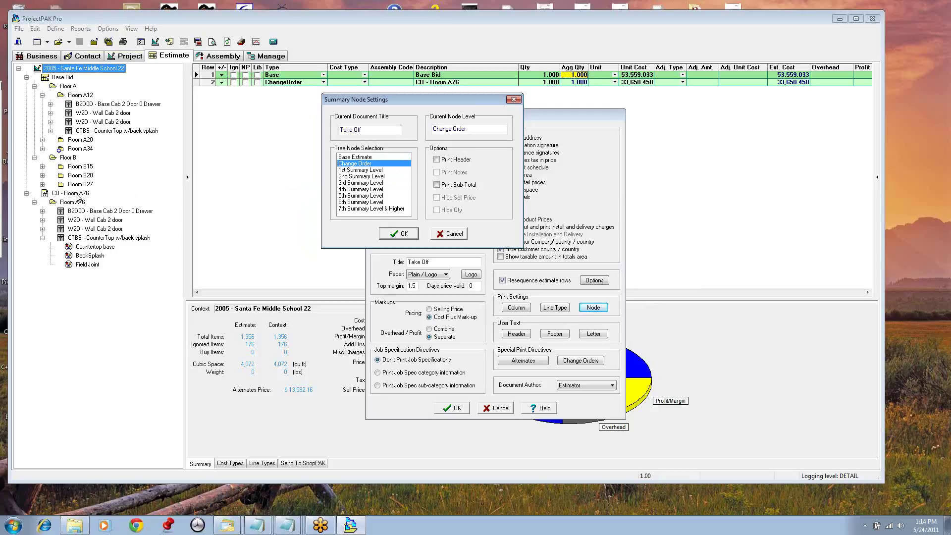
click(353, 171)
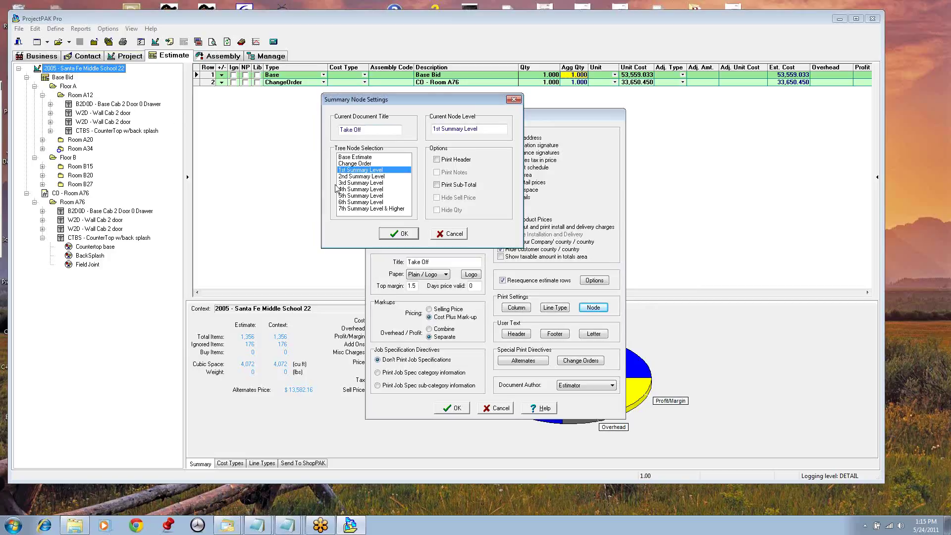
click(356, 178)
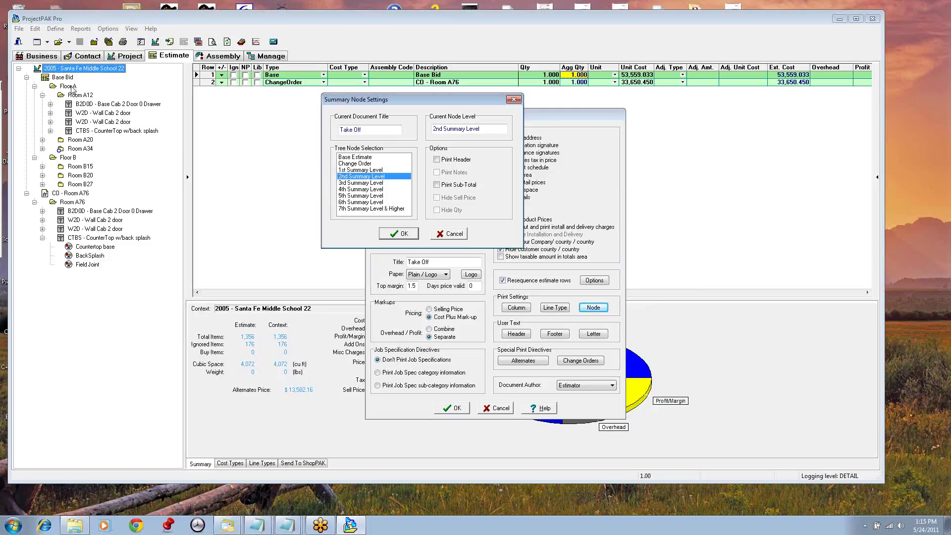
click(373, 184)
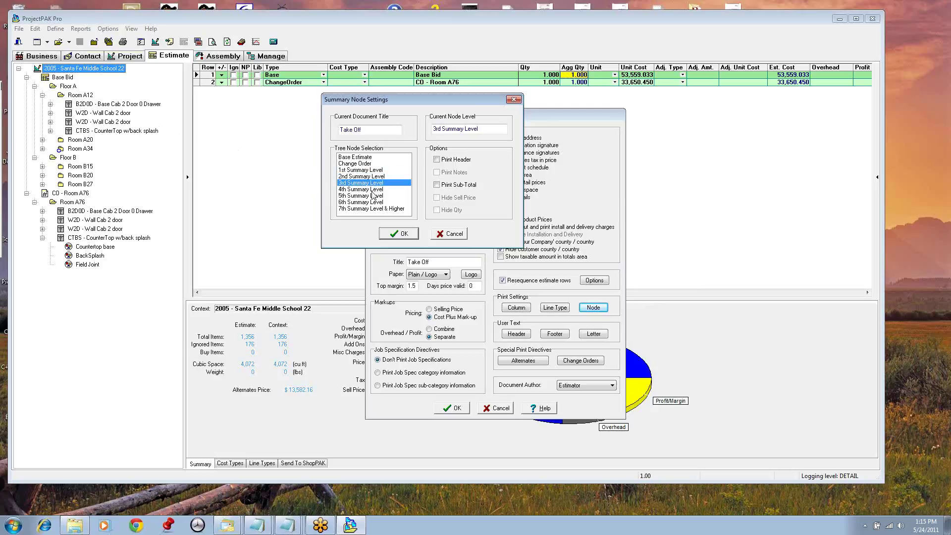
click(374, 189)
click(372, 196)
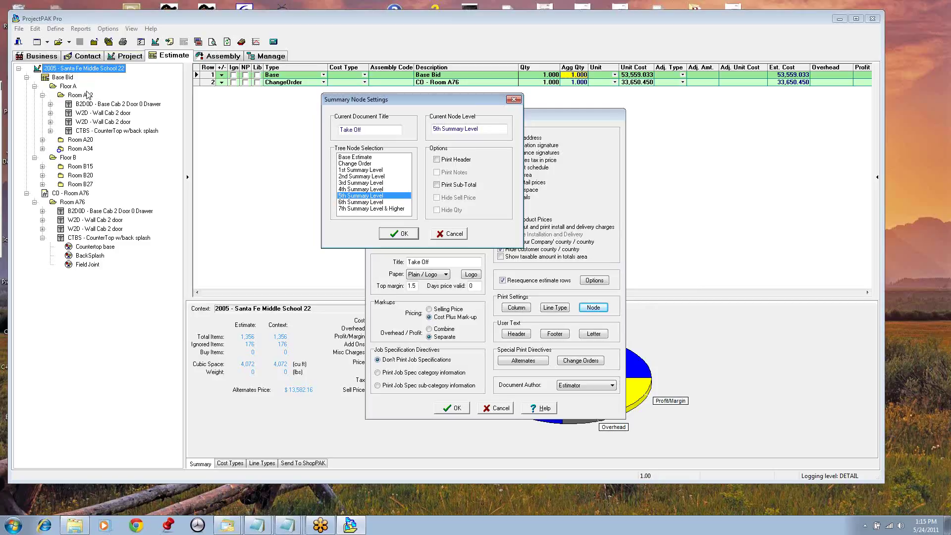
click(371, 203)
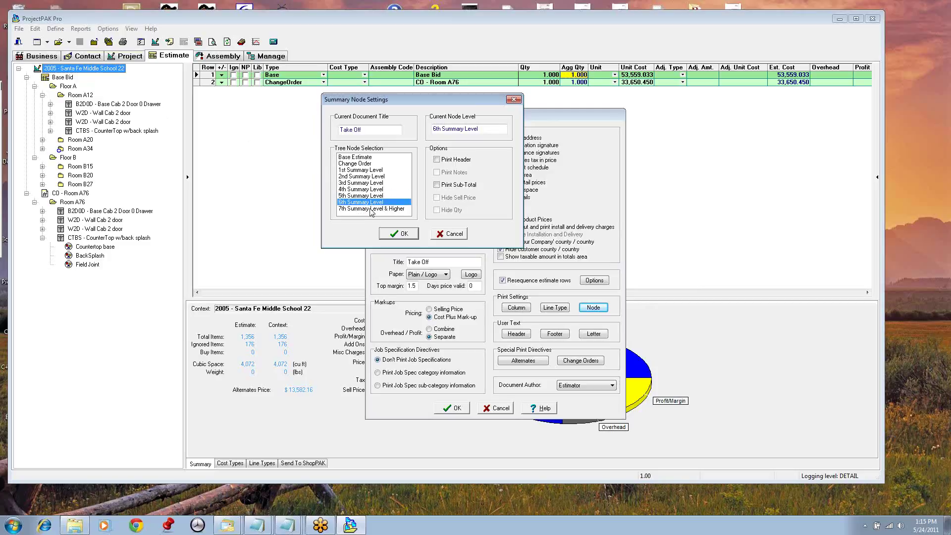
click(371, 209)
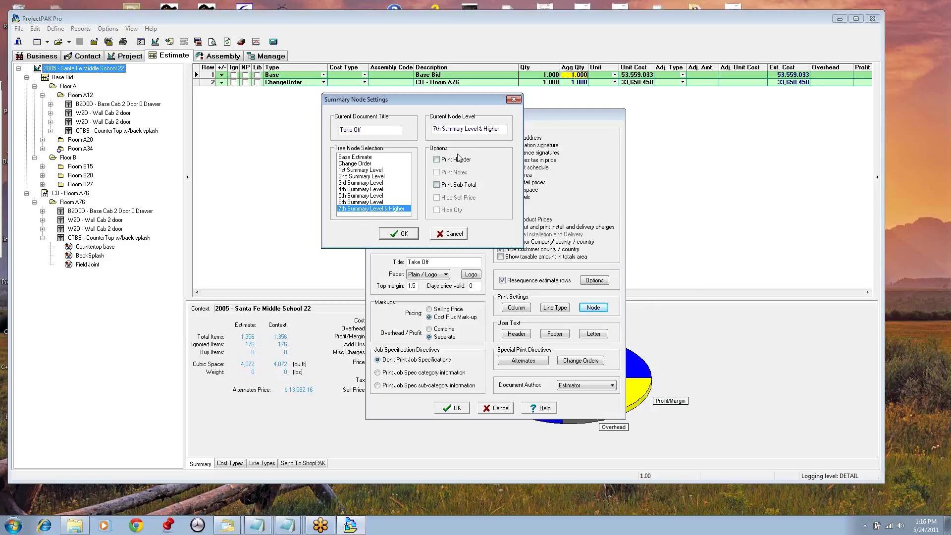
Enable header printing for the 1st Summary Level and compare the options of the Base Estimate and Change Order nodes.
click(365, 170)
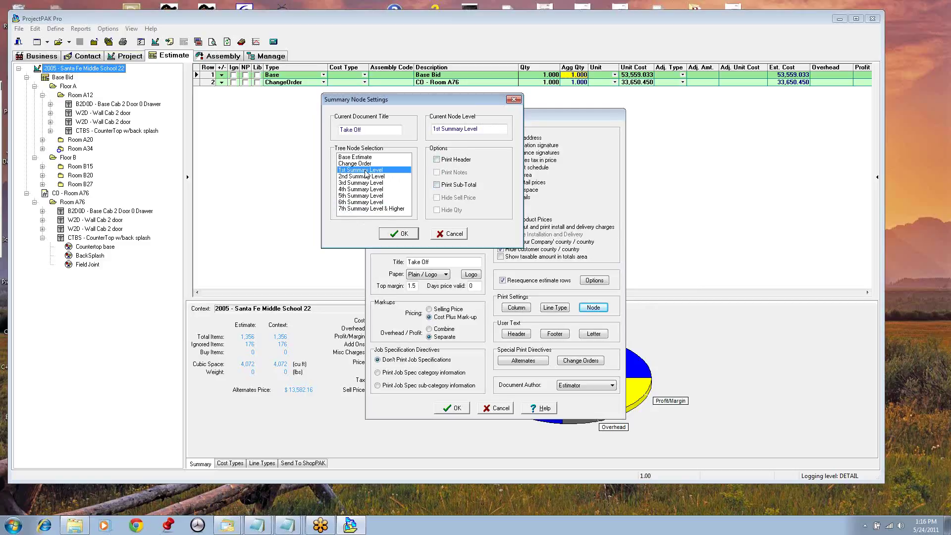
click(436, 159)
click(369, 157)
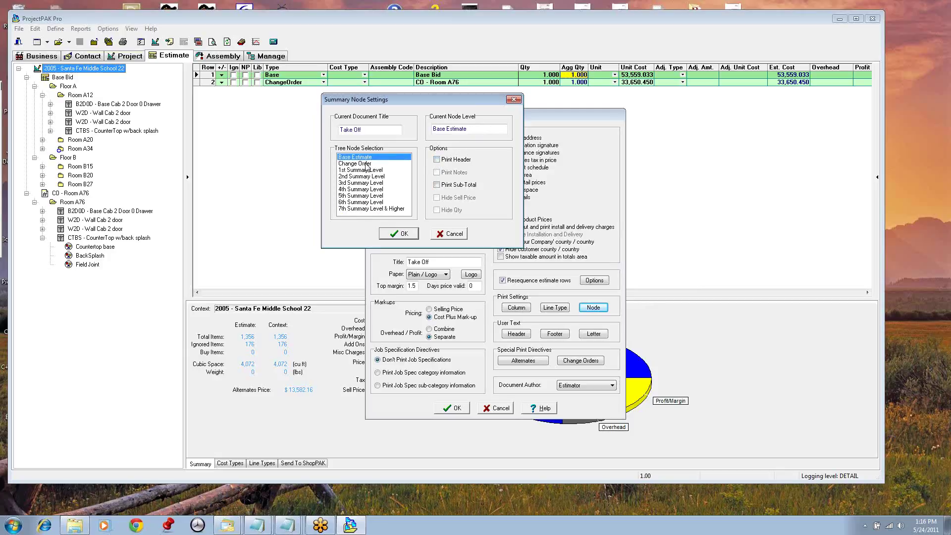
click(367, 164)
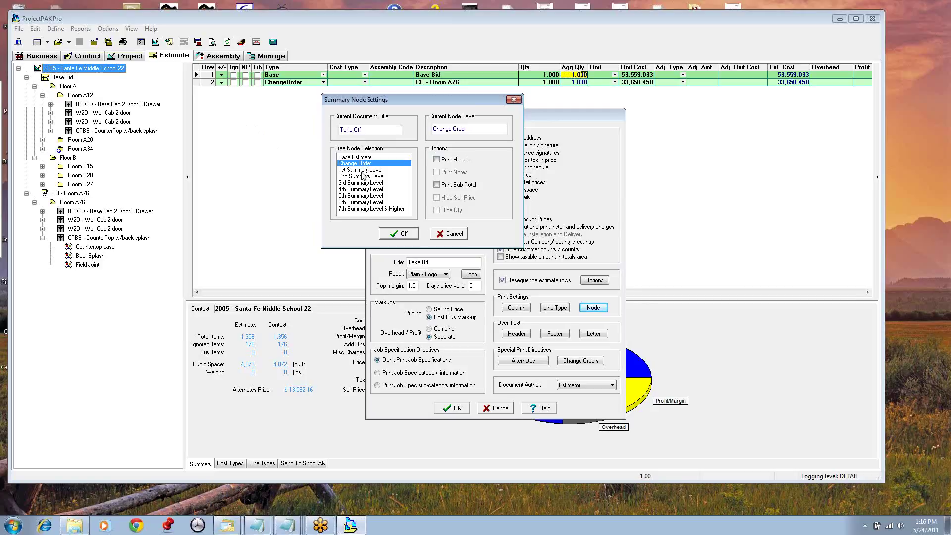
click(364, 170)
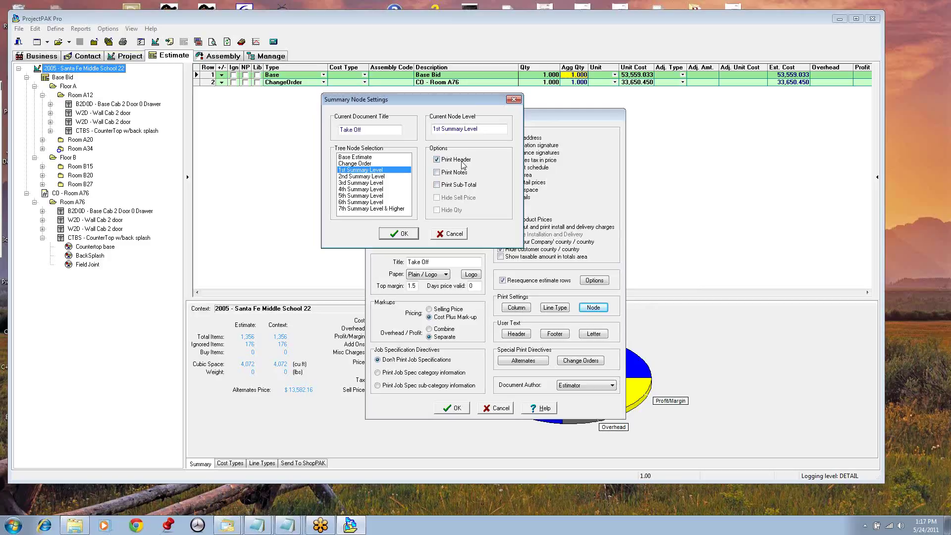
Enable printing notes and the sub-total and hiding the sell price for the 1st Summary Level, keeping its header printed.
click(436, 160)
click(437, 160)
click(437, 173)
click(443, 187)
click(438, 186)
click(437, 185)
click(437, 198)
Move the summary node settings clear of the estimate tree and hide the quantity for the 1st Summary Level.
drag(467, 98, 333, 102)
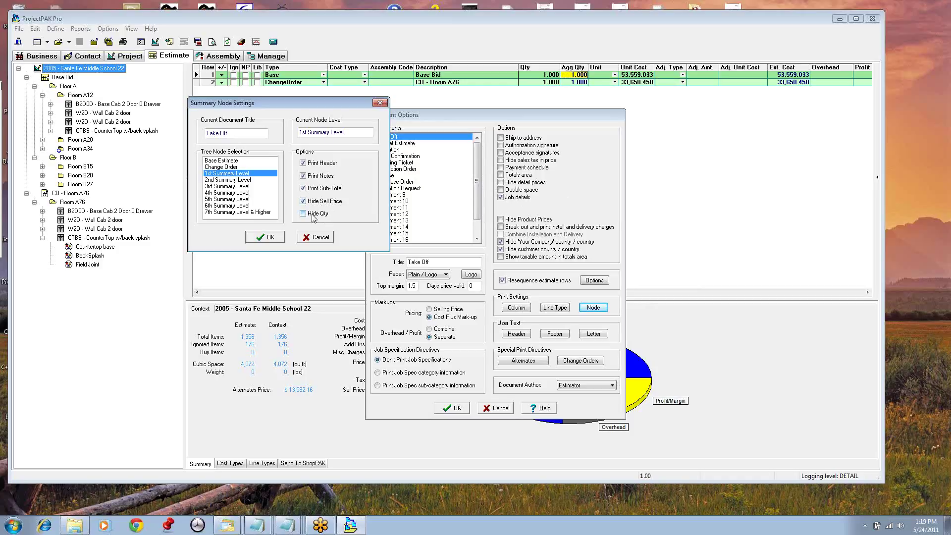
drag(287, 102, 266, 173)
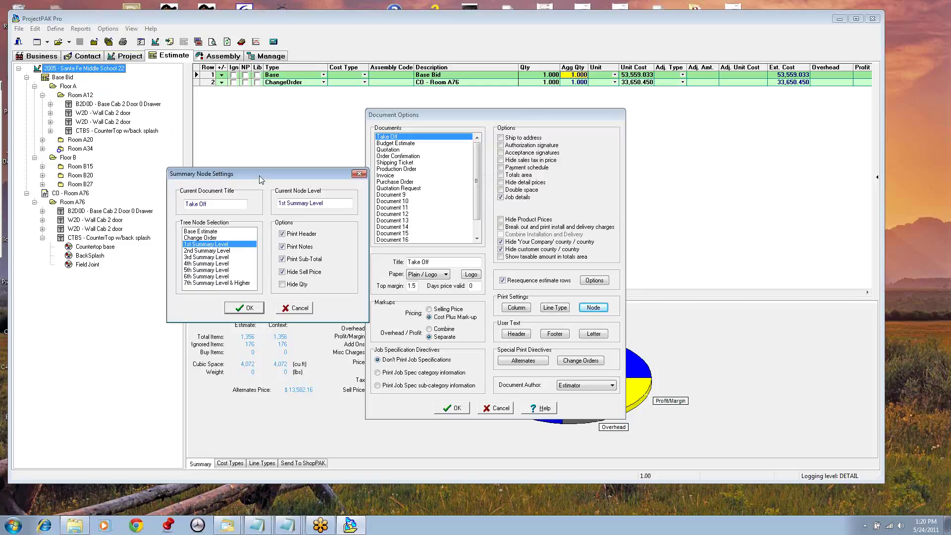
drag(259, 175, 397, 196)
click(426, 306)
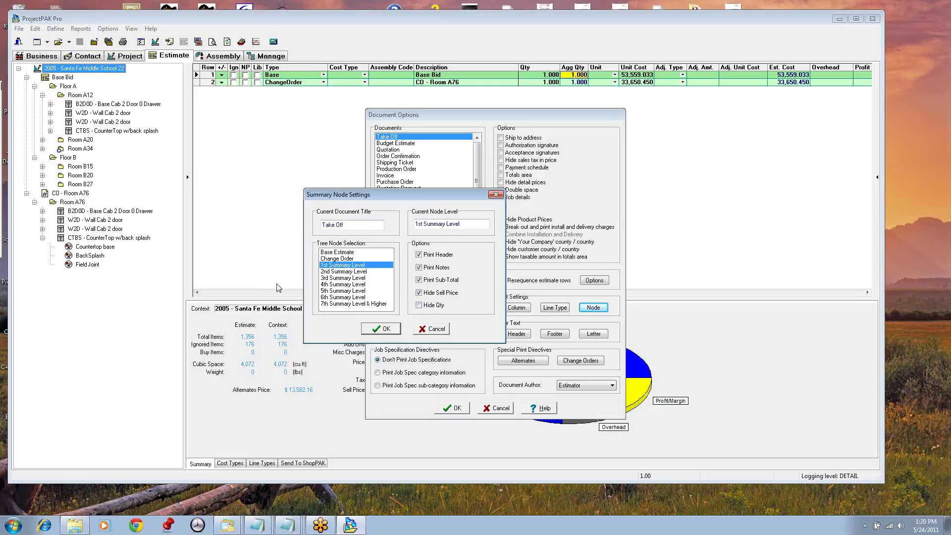
click(419, 306)
Check the options of the 2nd and 3rd Summary Levels, return to the 1st Summary Level and accept the node settings.
click(354, 273)
click(353, 278)
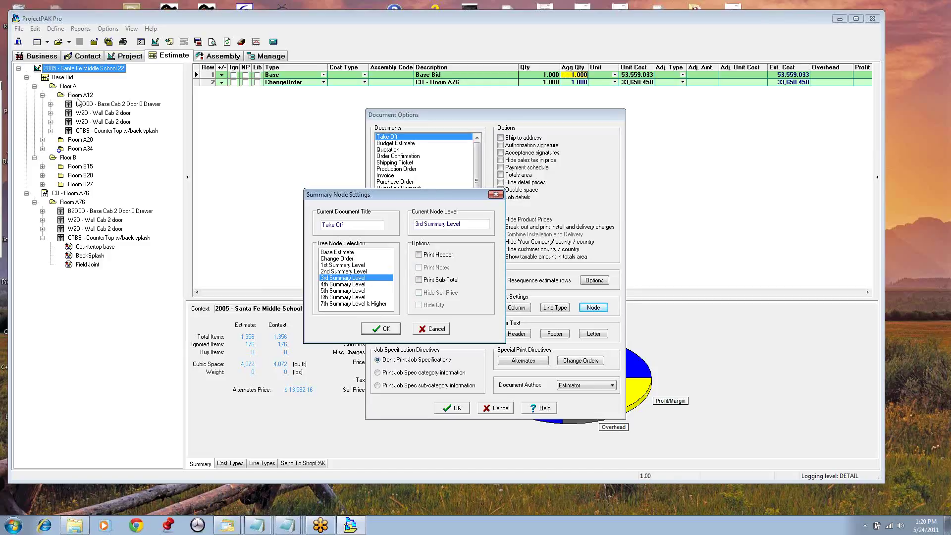
click(342, 265)
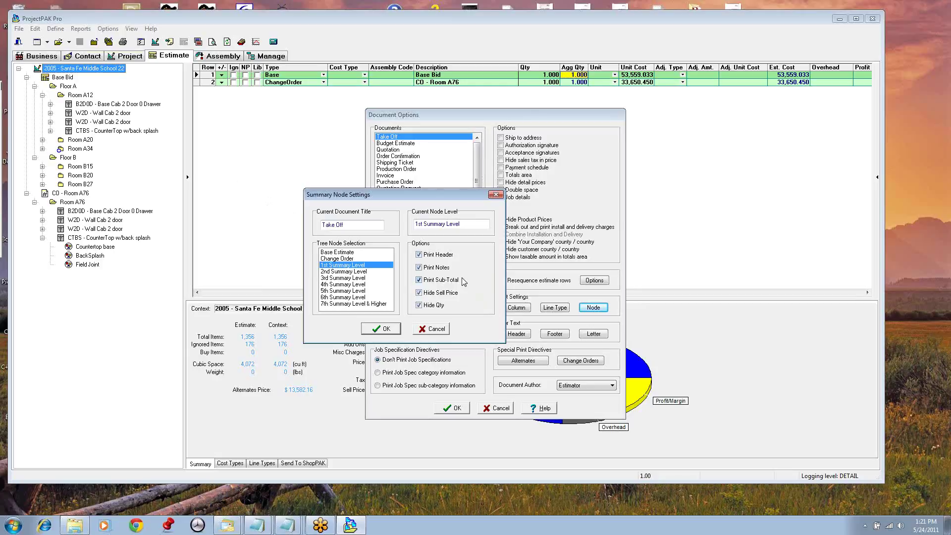
click(396, 332)
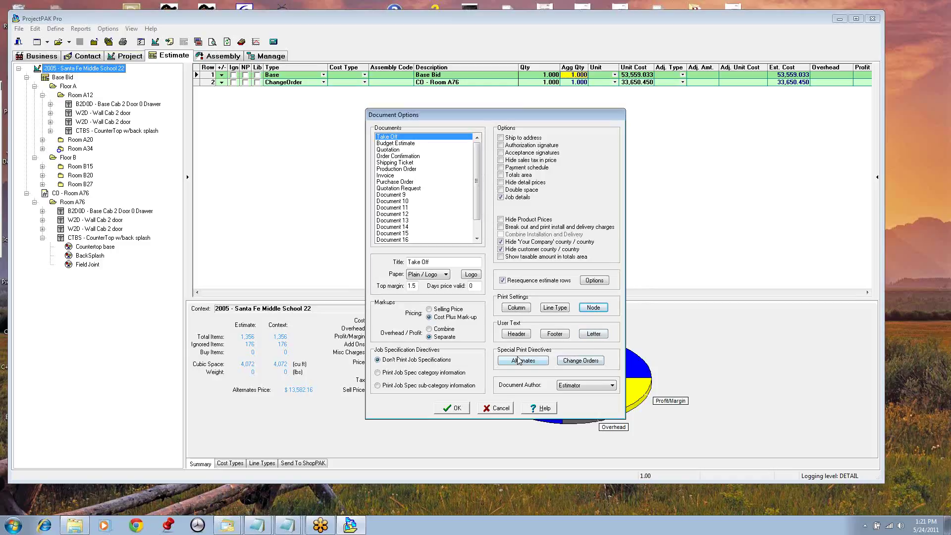
Include pending alternates on the Take Off document, leaving rejected ones out.
click(536, 363)
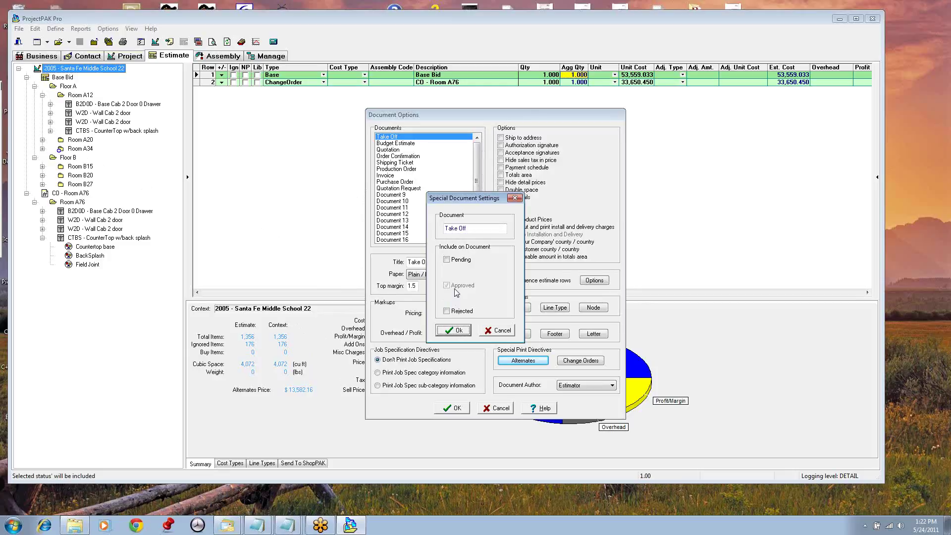
click(447, 261)
click(448, 312)
click(456, 316)
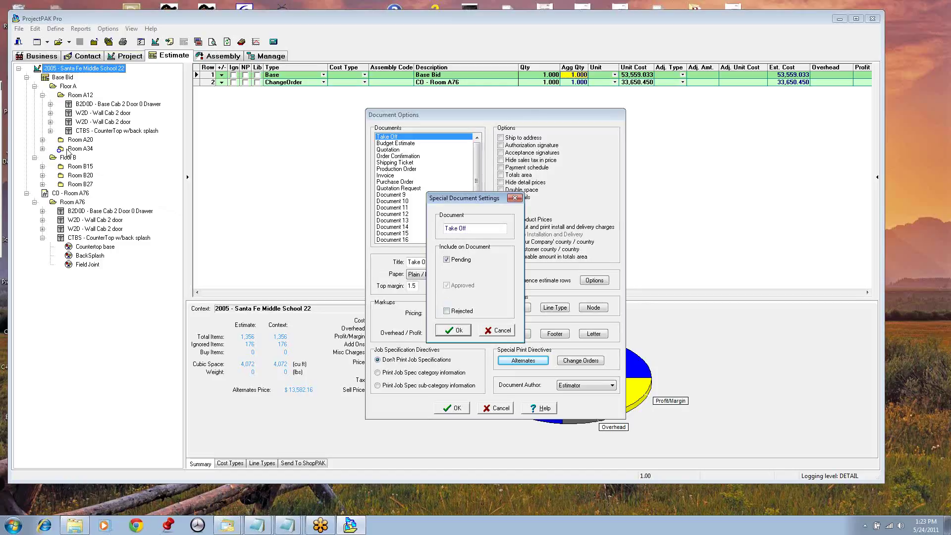
click(462, 330)
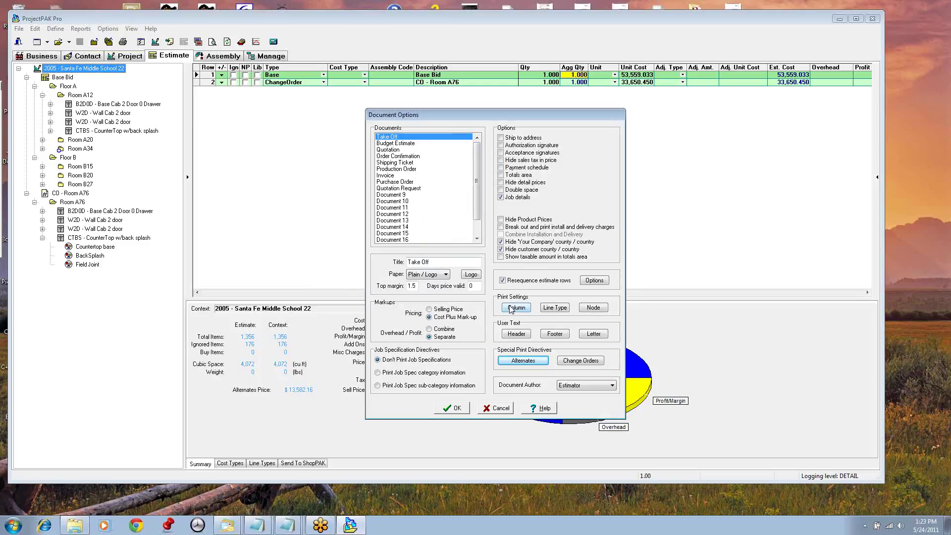
Include submitted change orders on the Take Off document.
click(580, 360)
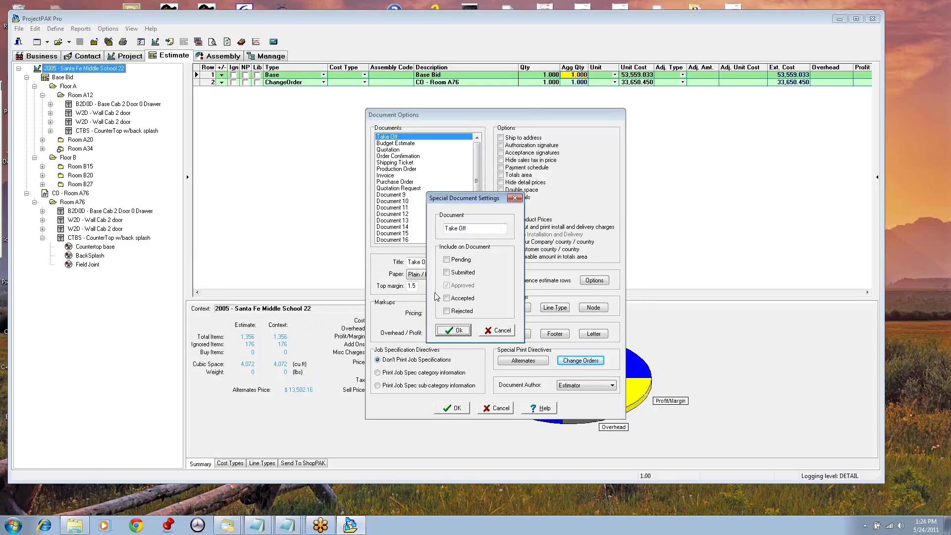
click(455, 273)
click(466, 330)
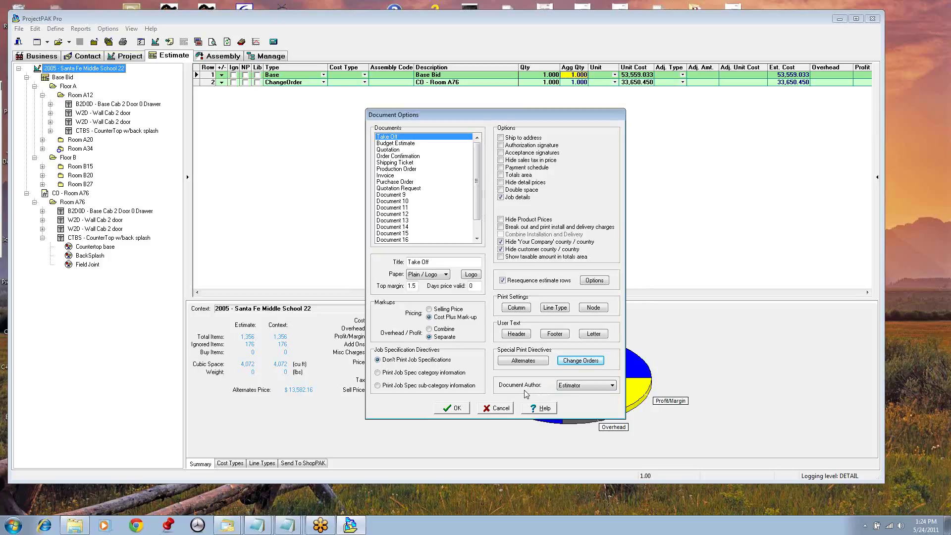
Look through the document author choices, keep Estimator and save the document options.
click(612, 386)
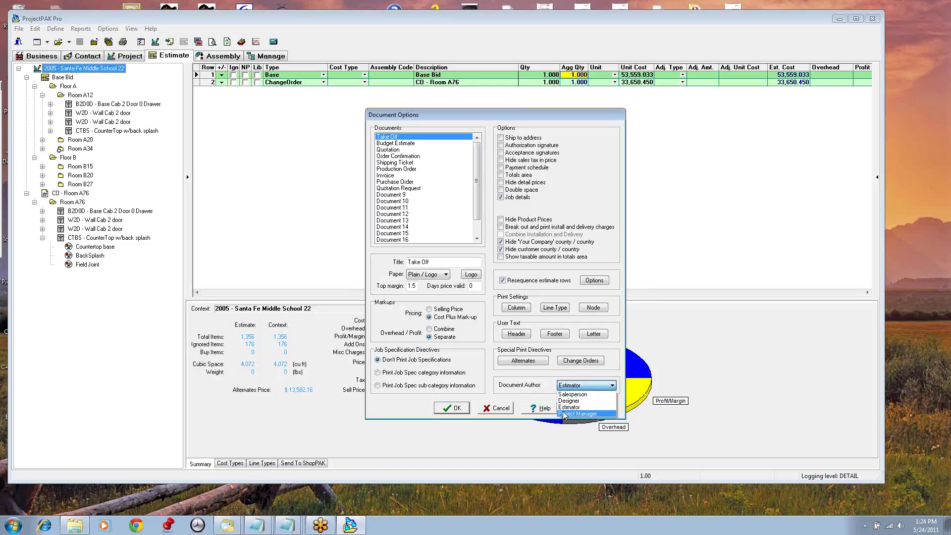
click(550, 389)
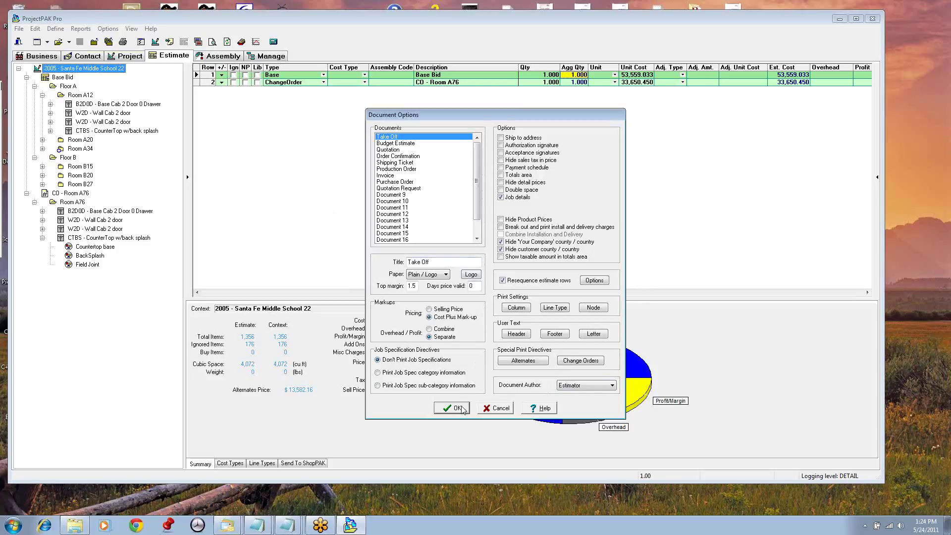
click(459, 408)
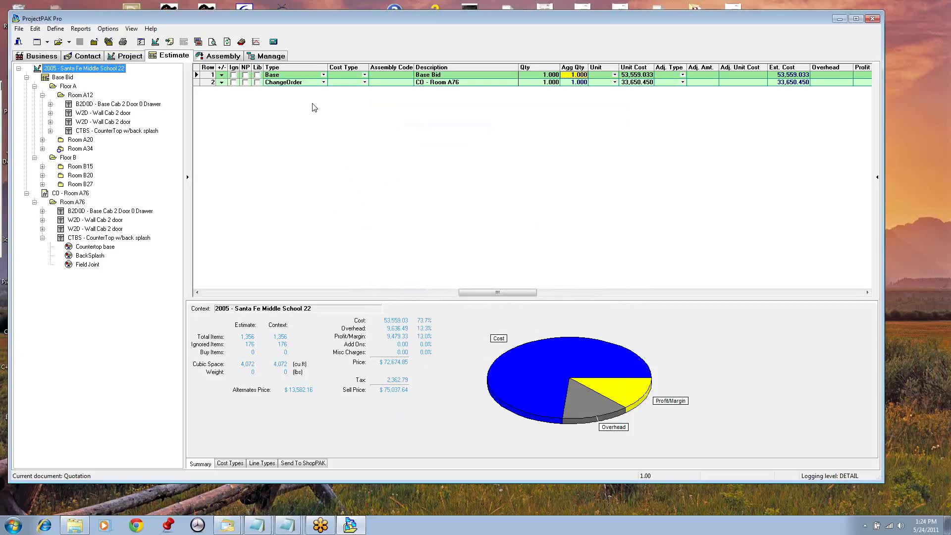
Open the output document settings for the Quotation.
click(108, 29)
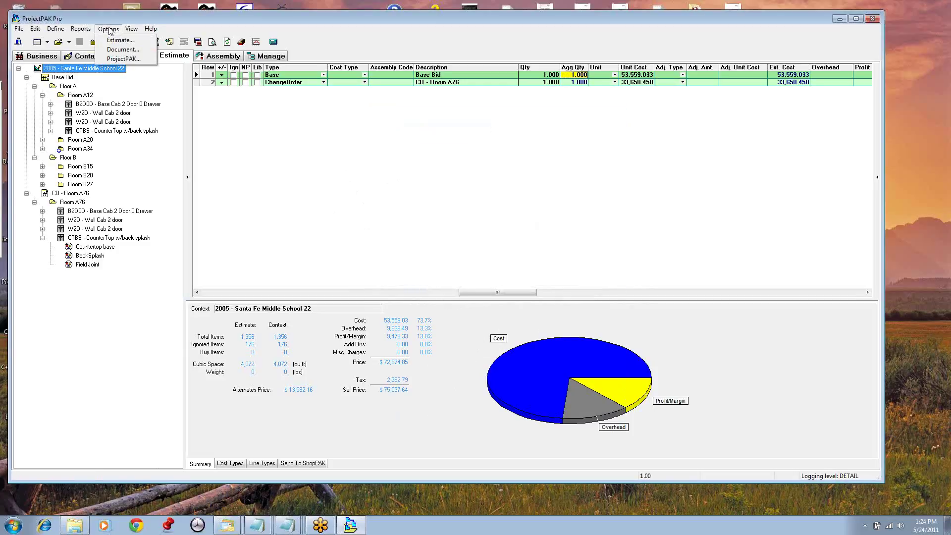
click(110, 13)
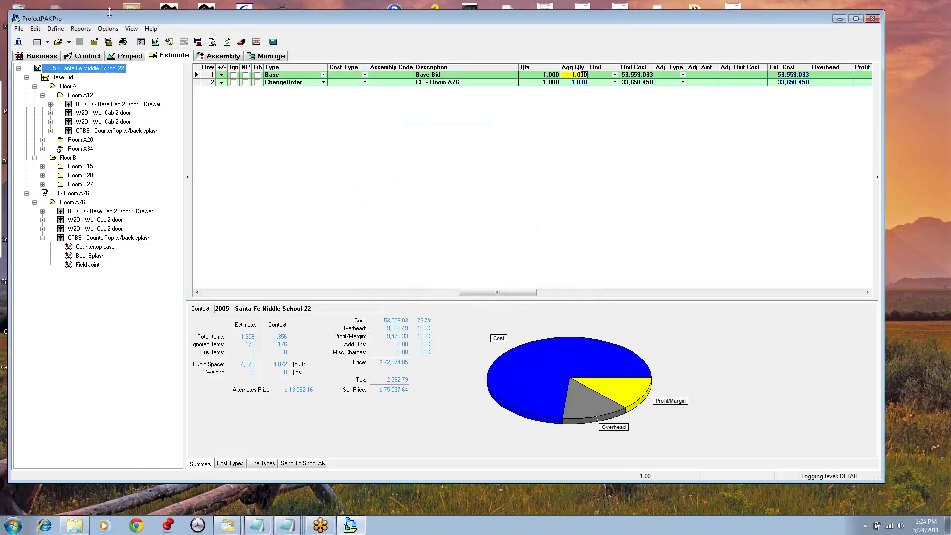
click(198, 43)
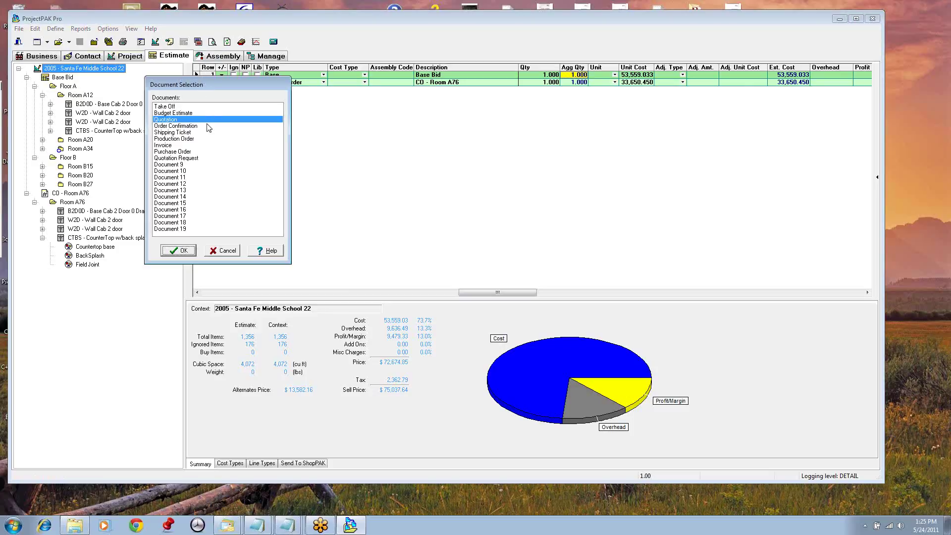
click(182, 251)
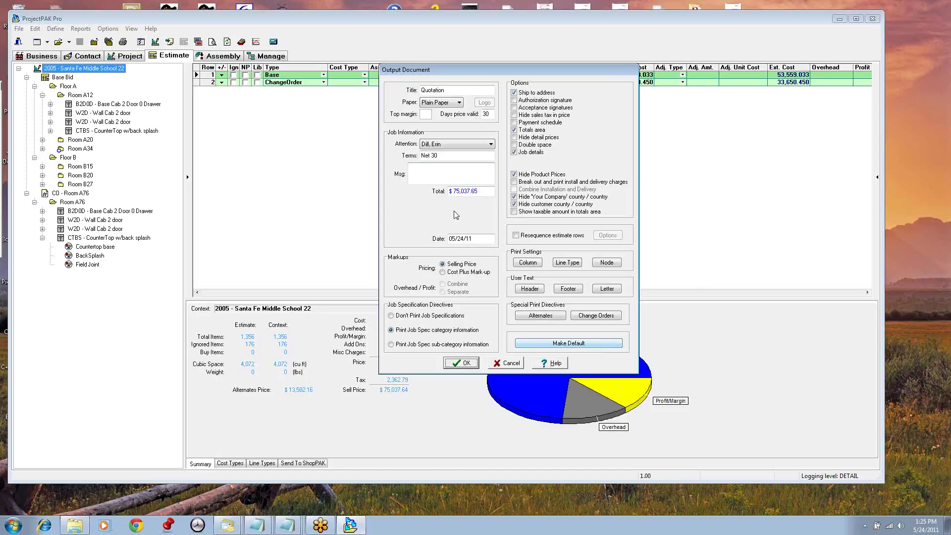
Review the Quotation's summary node settings for the 1st and 2nd Summary Levels and close them.
click(610, 265)
click(333, 265)
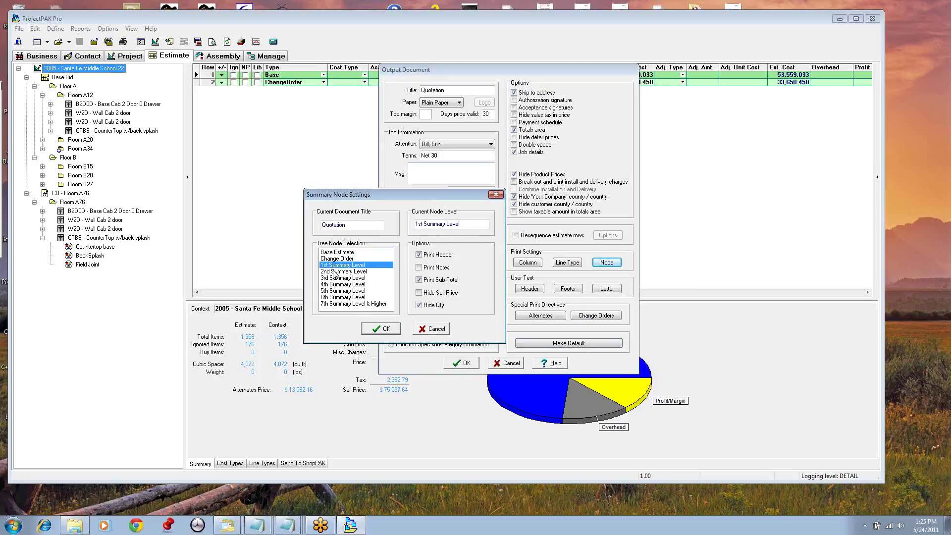
click(335, 272)
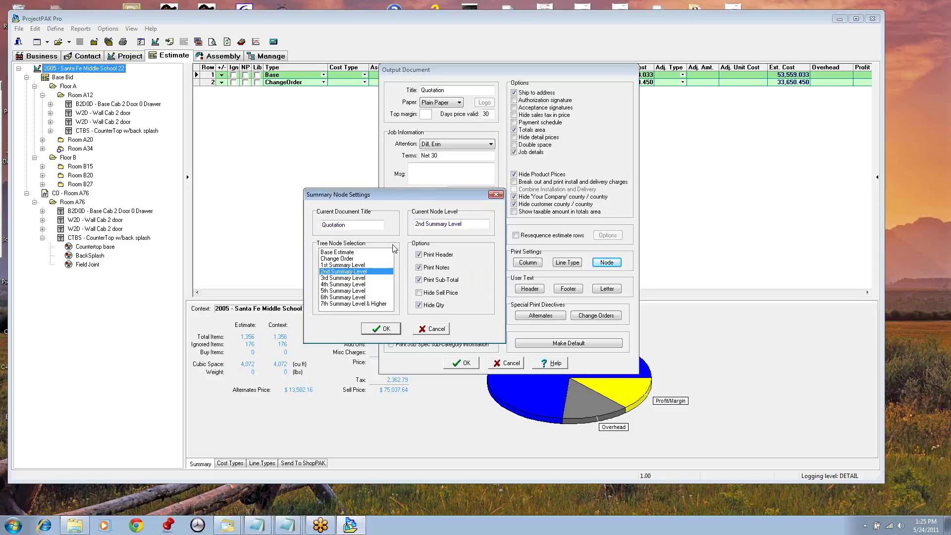
click(396, 329)
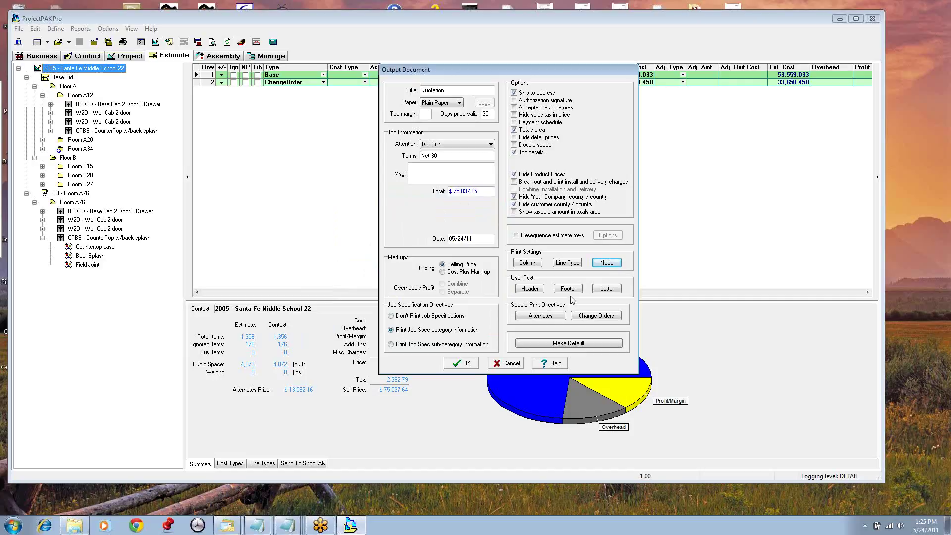
Accept the Quotation output settings and view the Line Item Type report for Floor A with approved alternates and change orders, closing it again.
click(466, 363)
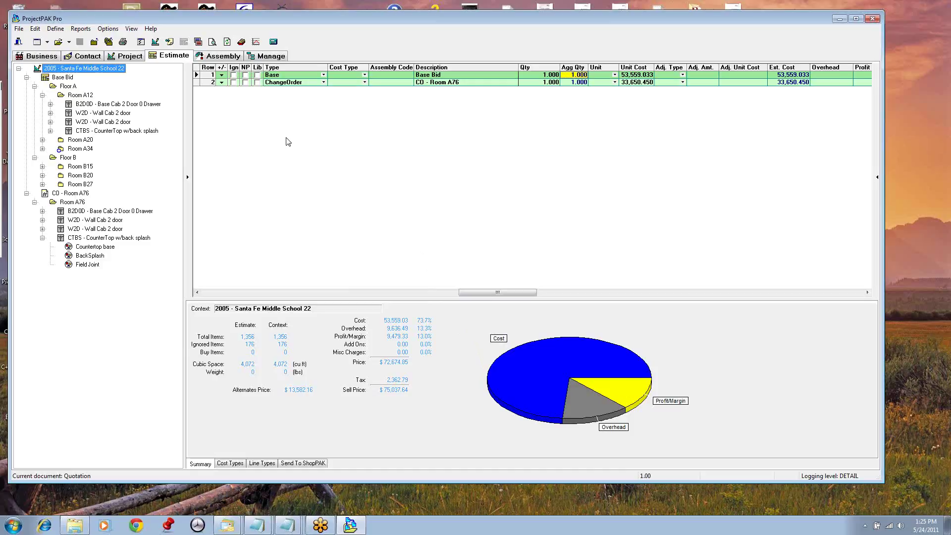
click(67, 88)
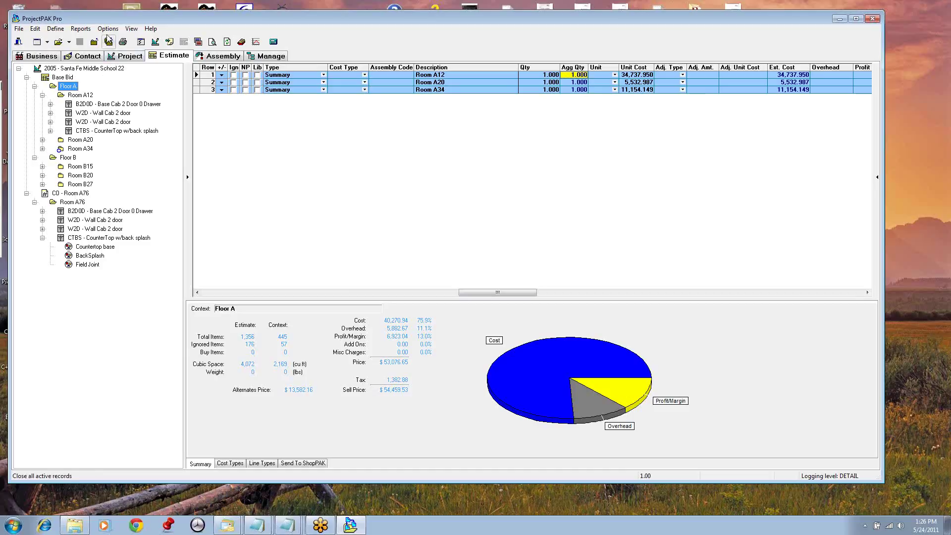
click(81, 30)
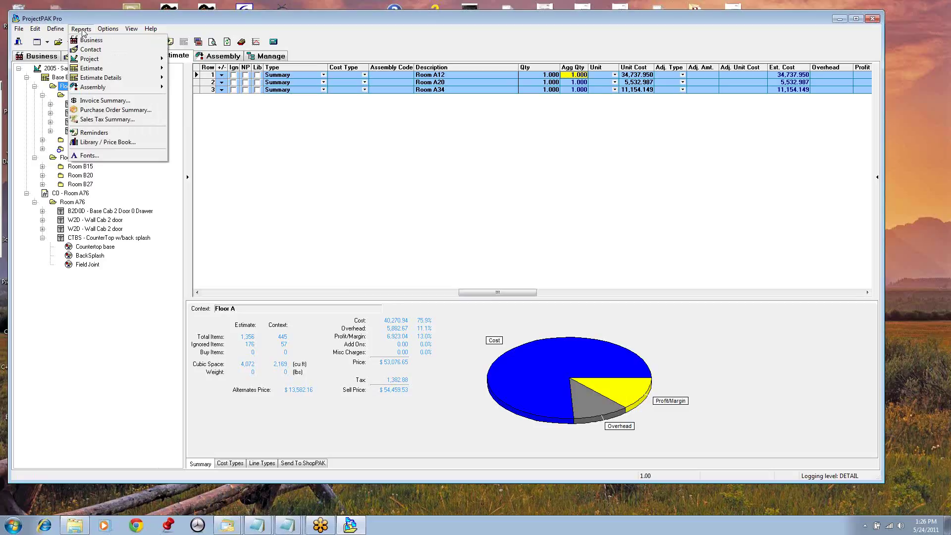
mouse_move(119, 83)
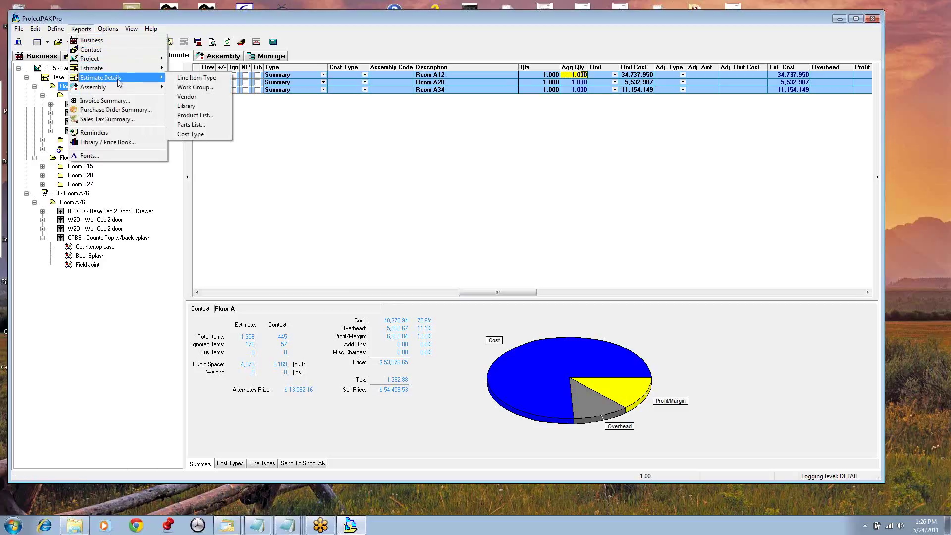
click(199, 77)
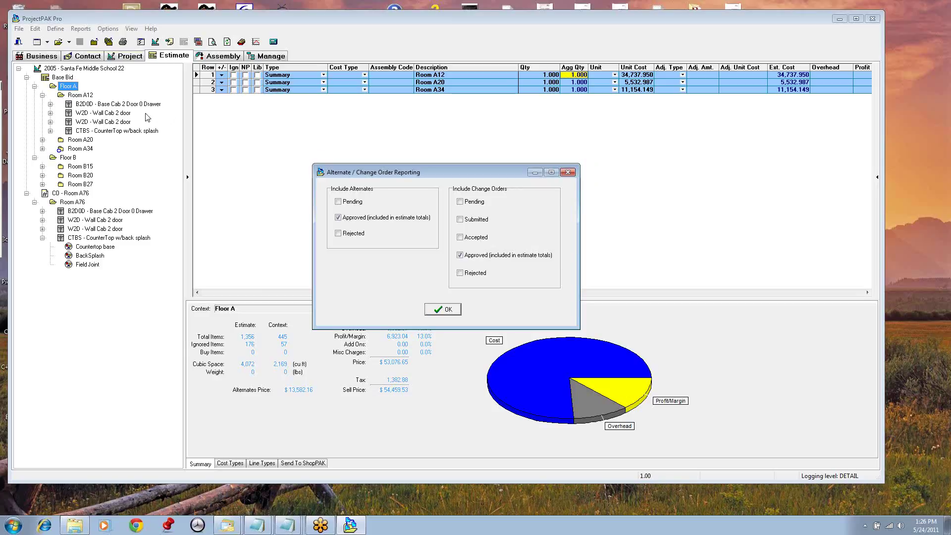
click(449, 310)
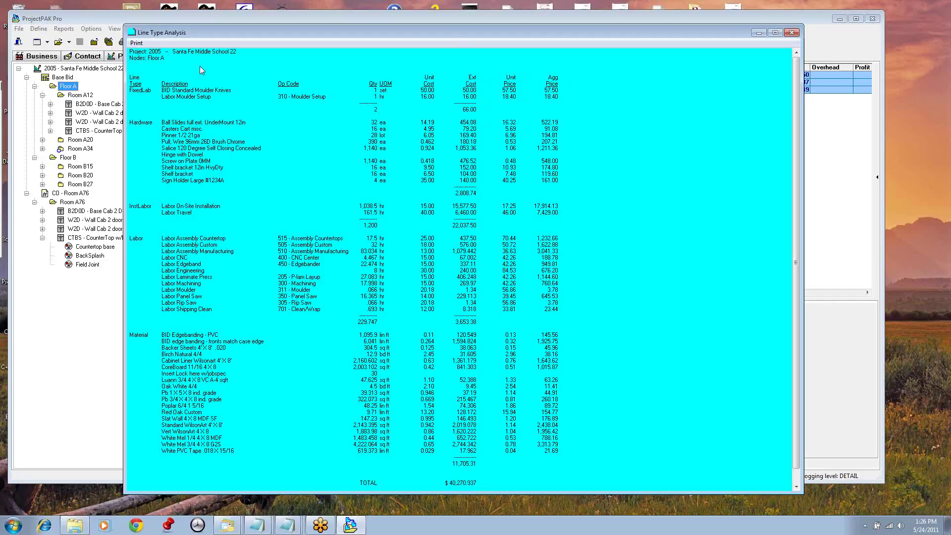
click(793, 34)
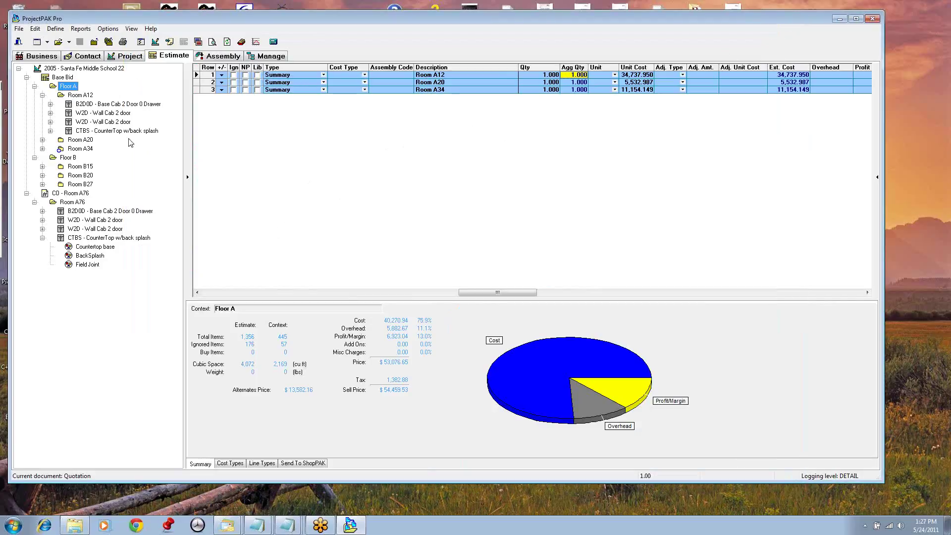
Examine the estimate nodes for the whole project, the CO - Room A76 change order with its status details, and Floor A.
click(66, 70)
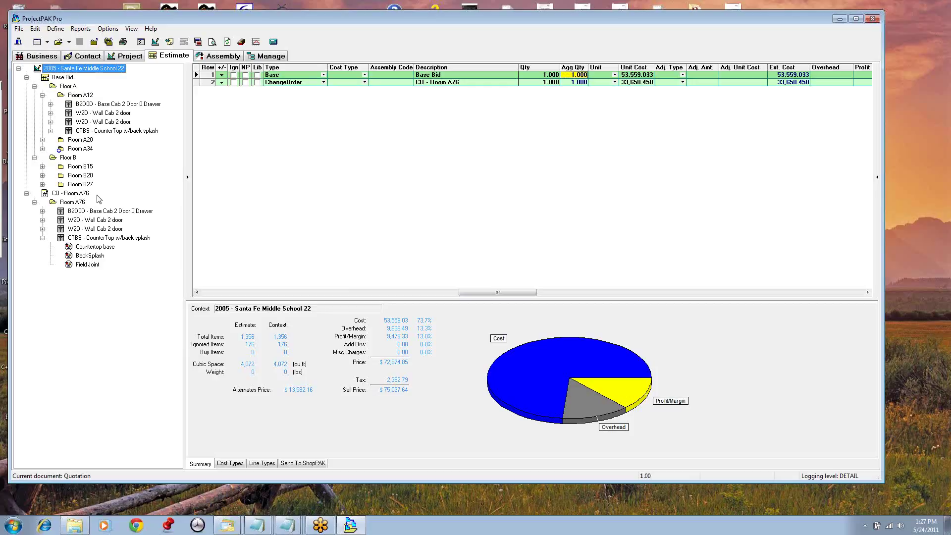
click(76, 194)
click(190, 181)
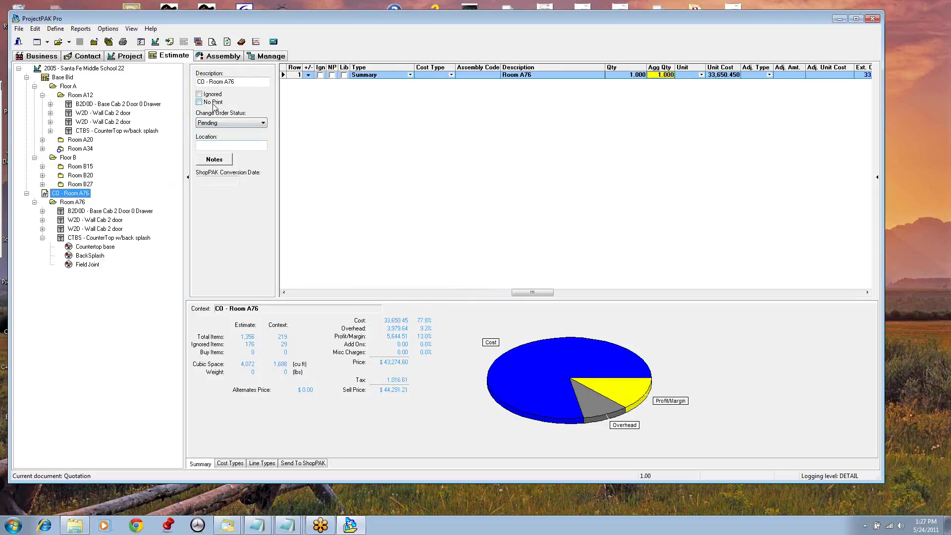
click(188, 177)
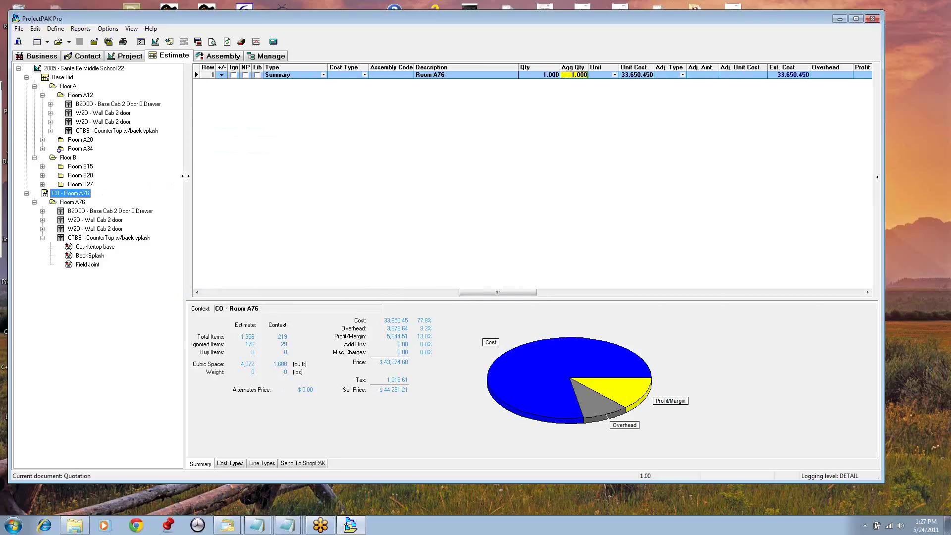
click(67, 86)
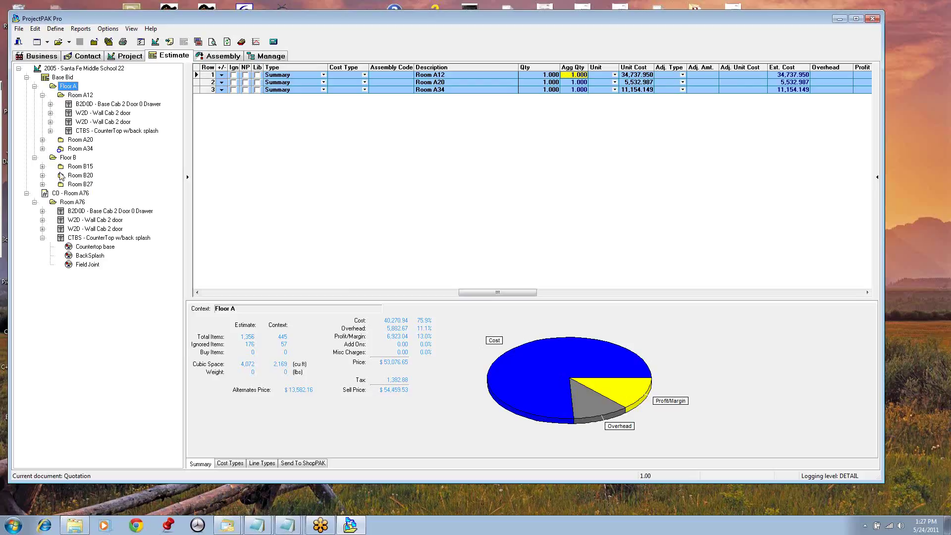
Review the installation and delivery charge exclusions in the Estimate Settings at project level.
click(64, 69)
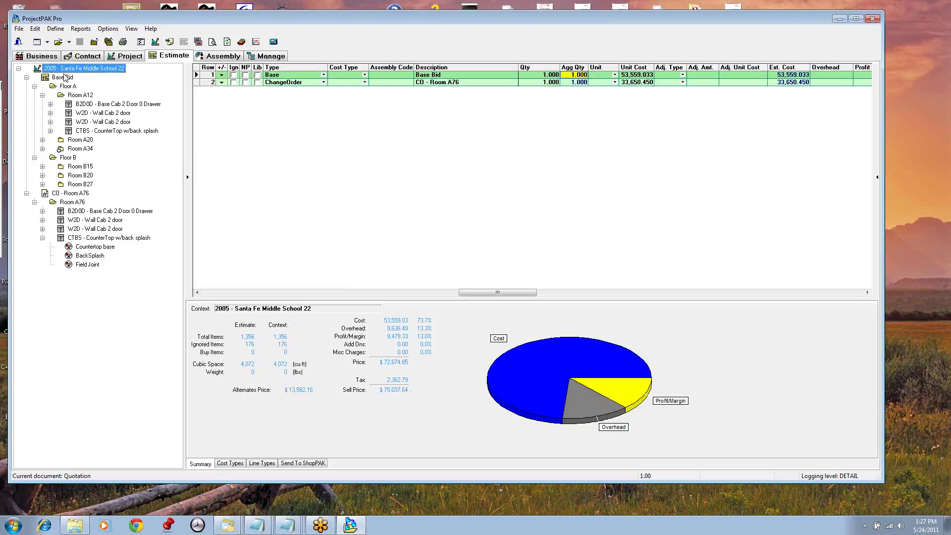
click(142, 43)
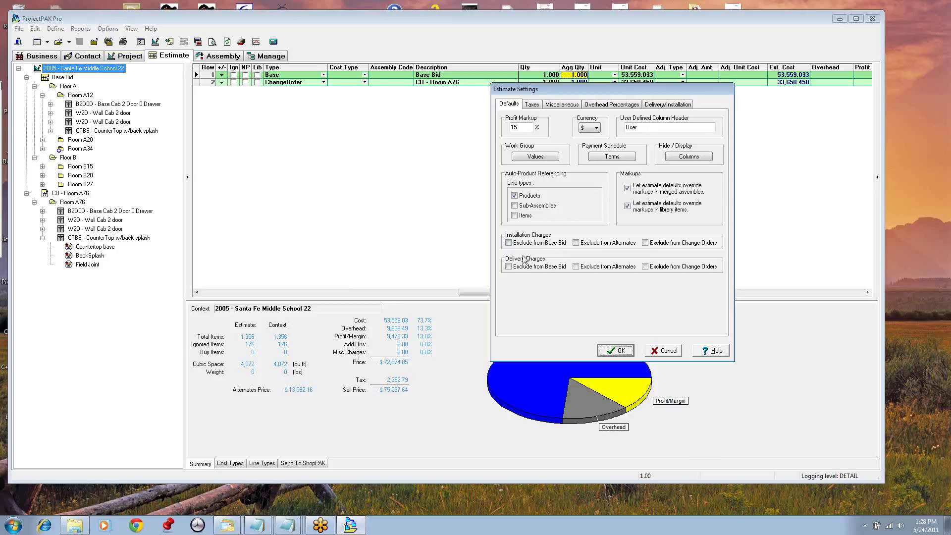
click(626, 352)
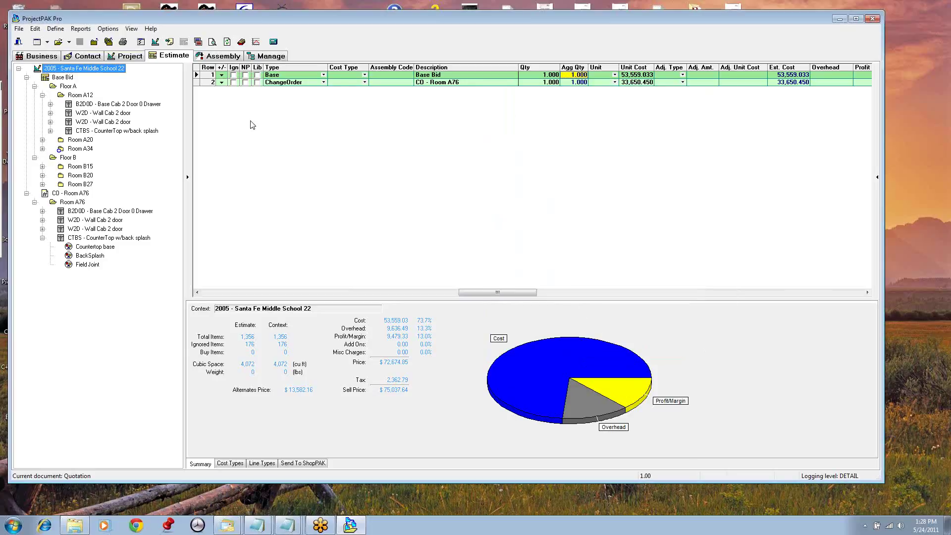
Examine the cost type breakdown of Room A12's B2D0D base cabinet and the cost type choices for its Labor Travel row, keeping Delivery.
click(85, 104)
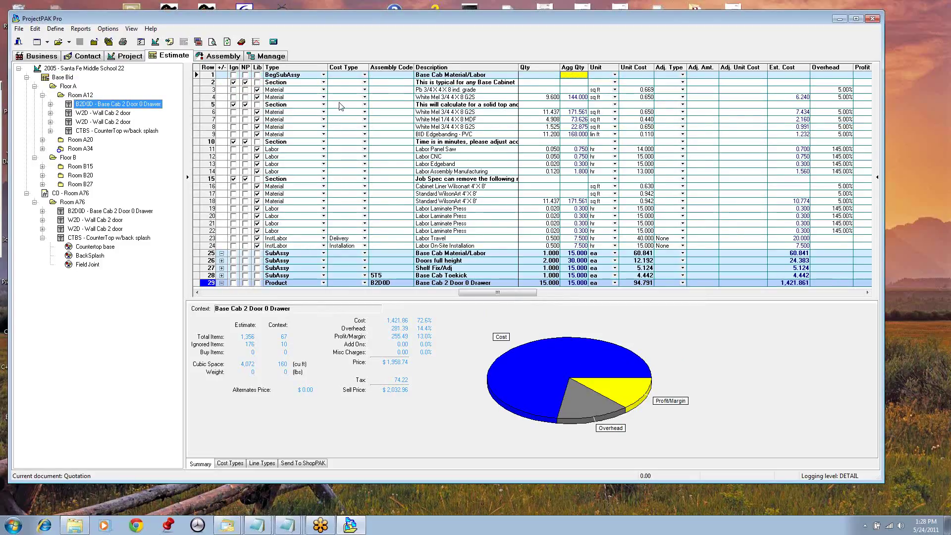
click(236, 464)
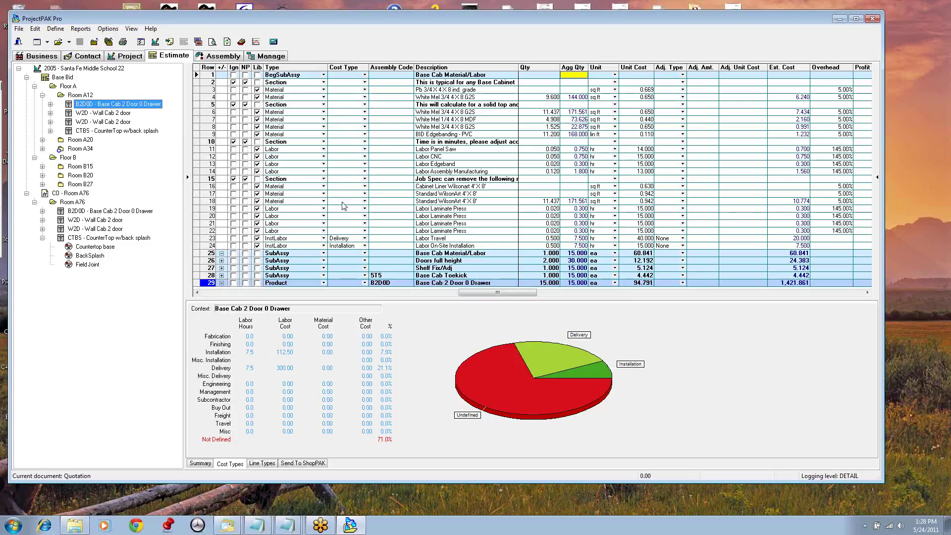
click(364, 238)
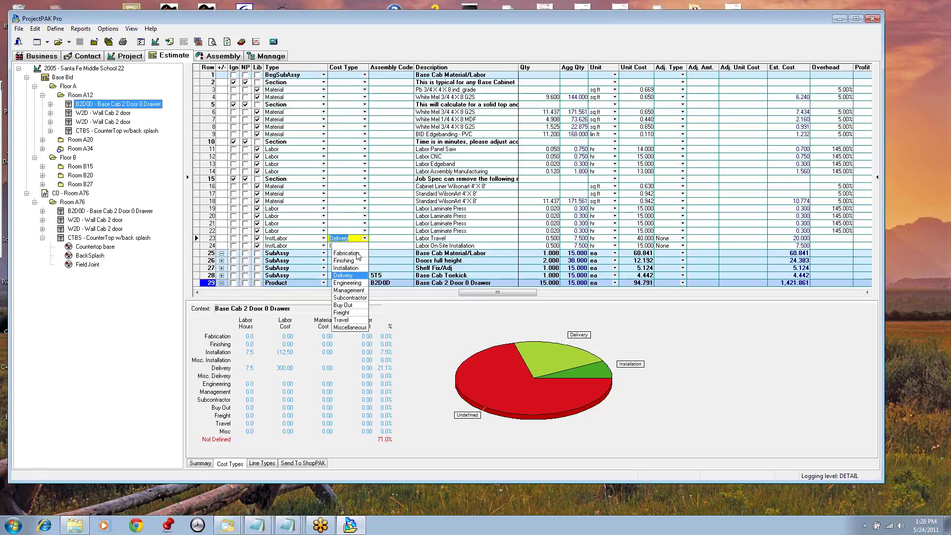
click(416, 324)
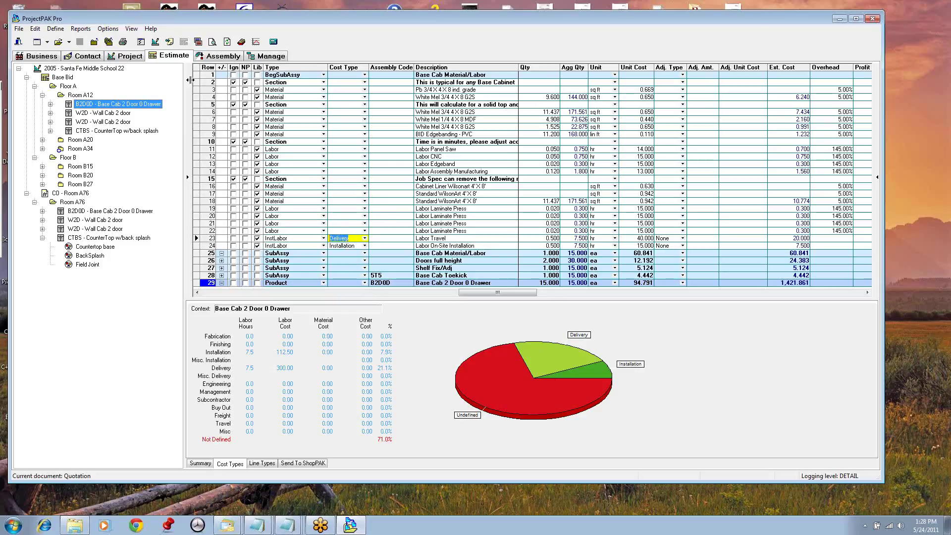
Recheck the estimate's installation and delivery charge exclusions and collapse the cabinet's Base Cab Material/Labor sub-assembly.
click(141, 41)
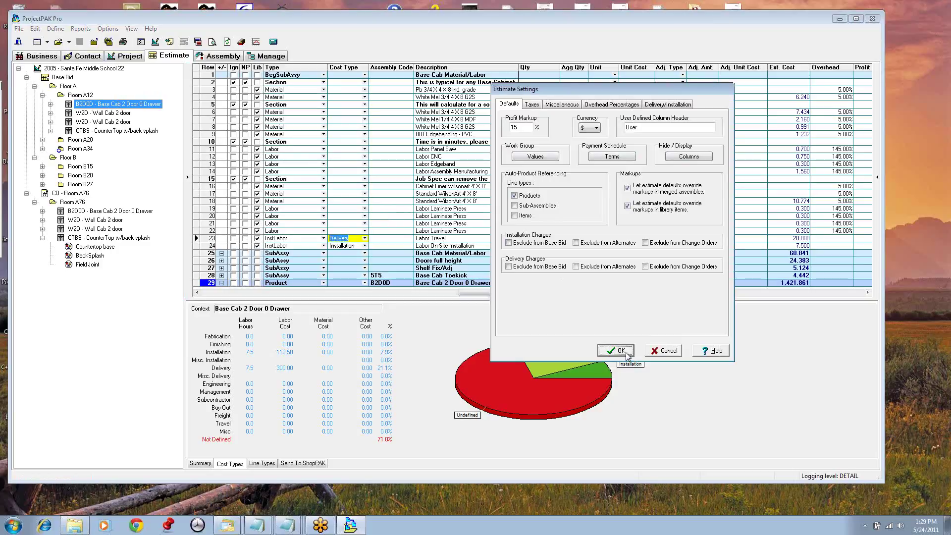
click(667, 352)
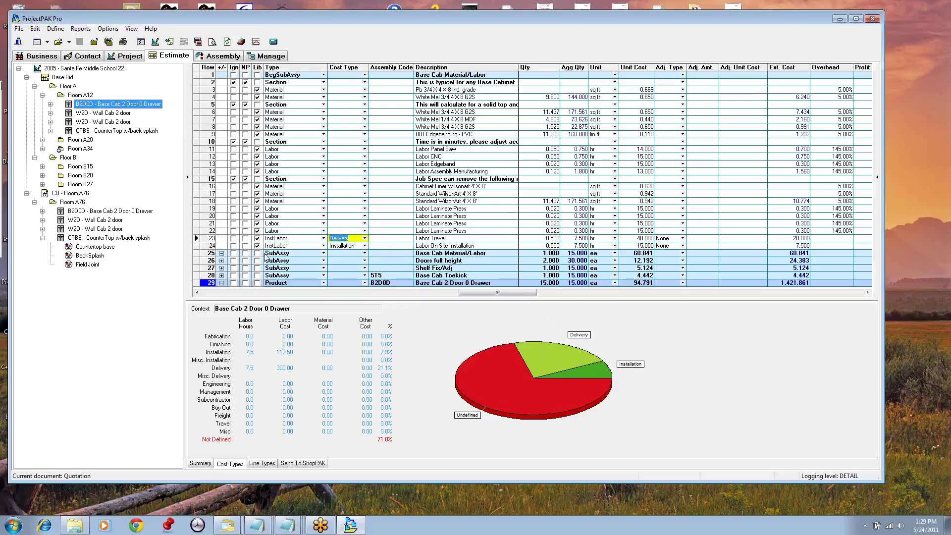
click(222, 253)
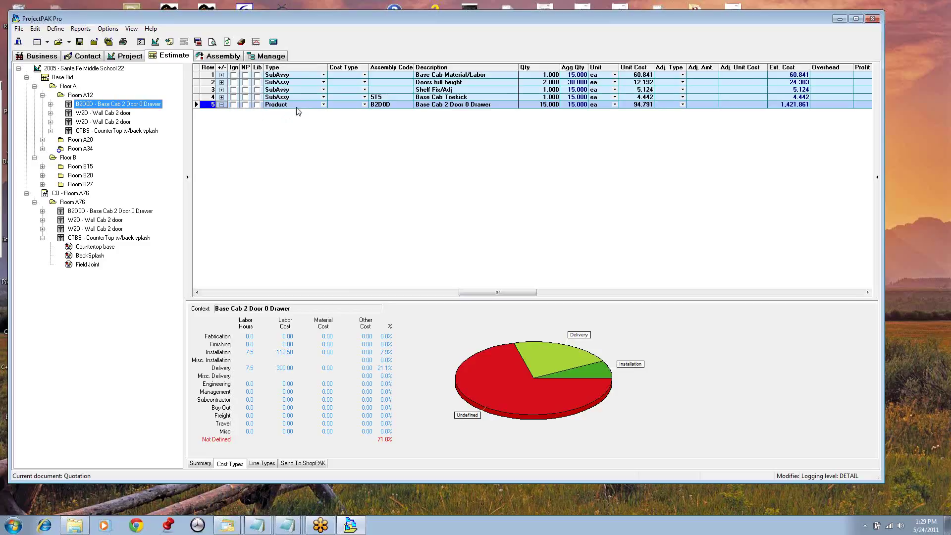
click(141, 41)
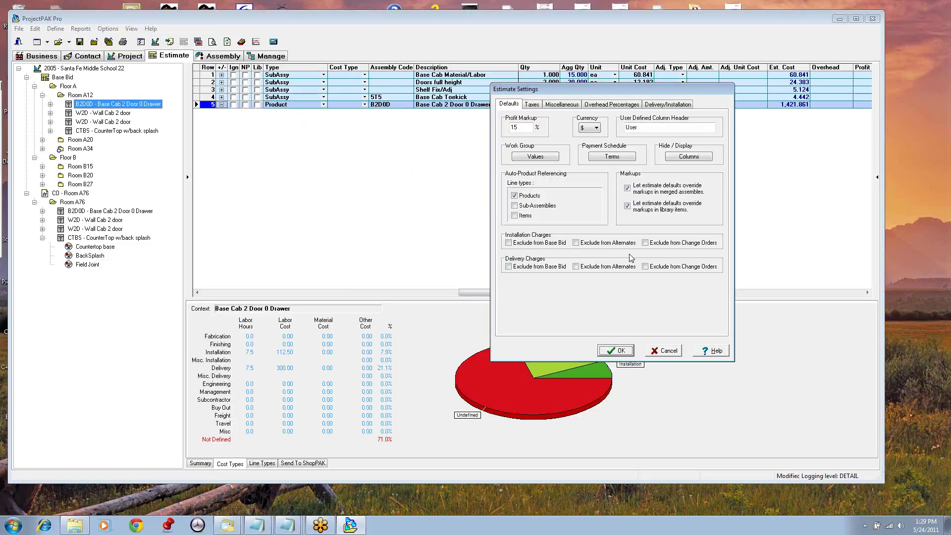
click(625, 350)
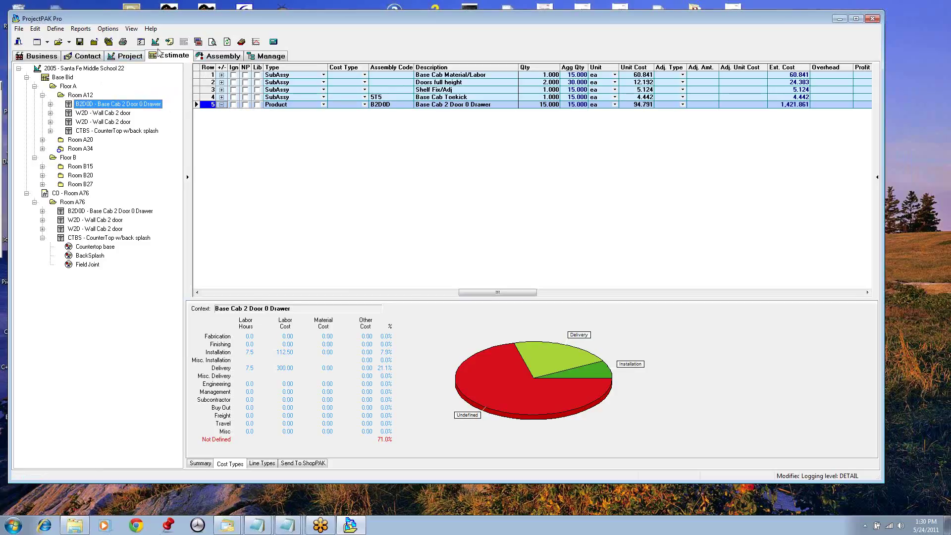
Review the Quotation's summary node print options for Change Order and the 1st, 2nd and 3rd Summary Levels, and accept them.
click(198, 43)
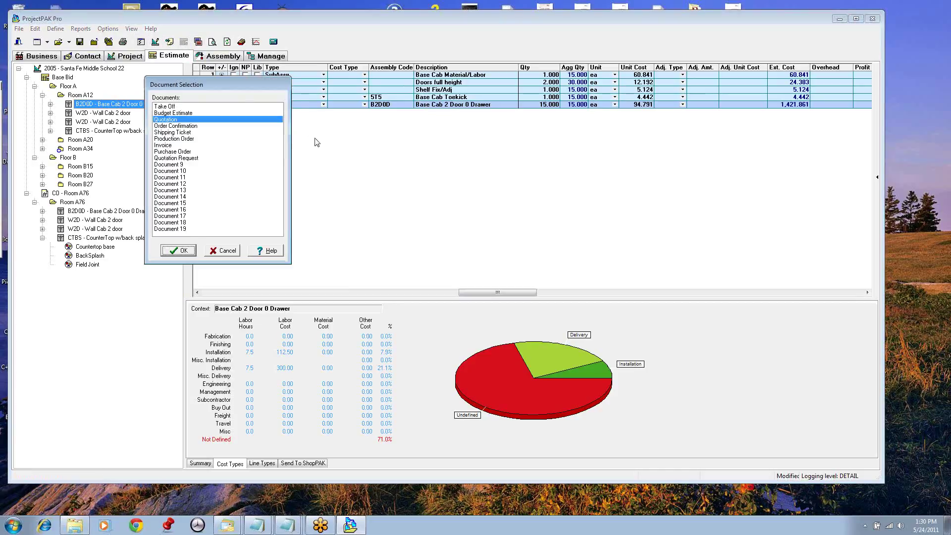
click(187, 251)
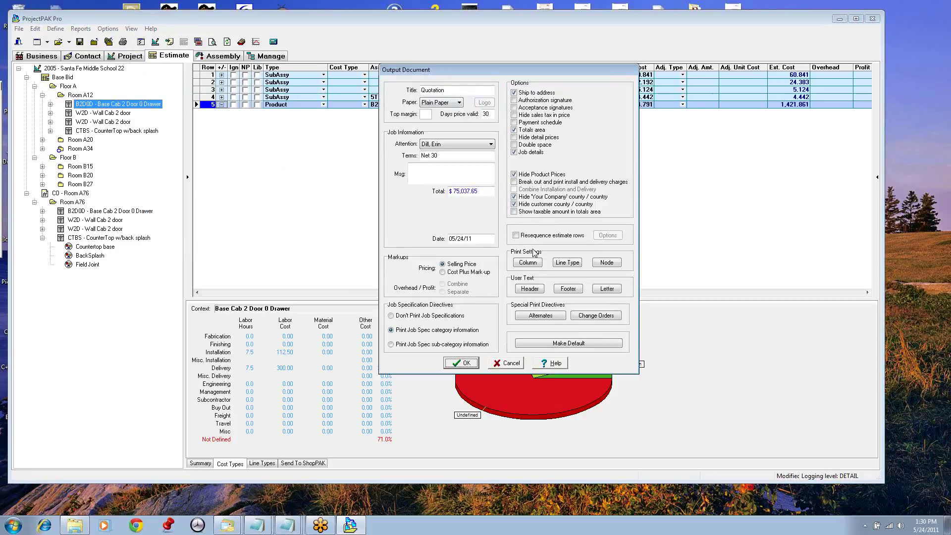
click(607, 262)
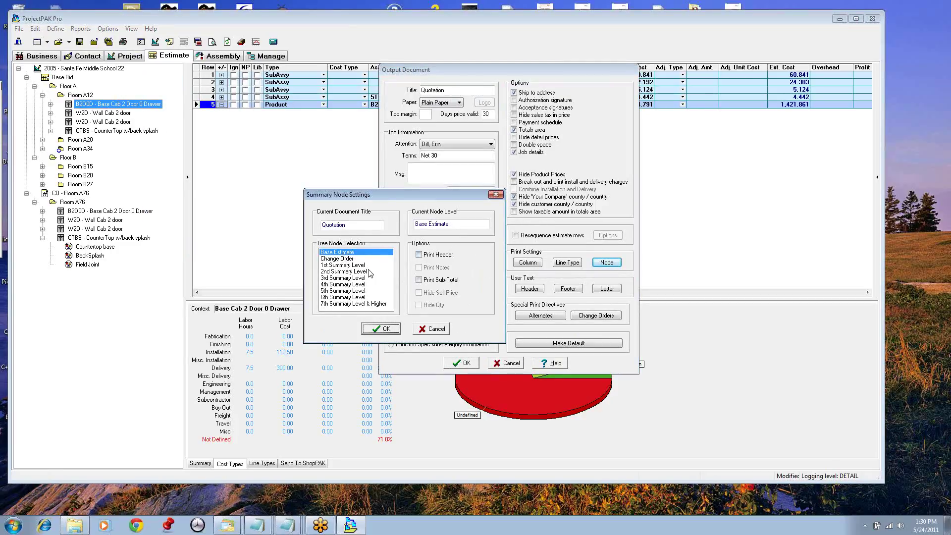
click(351, 259)
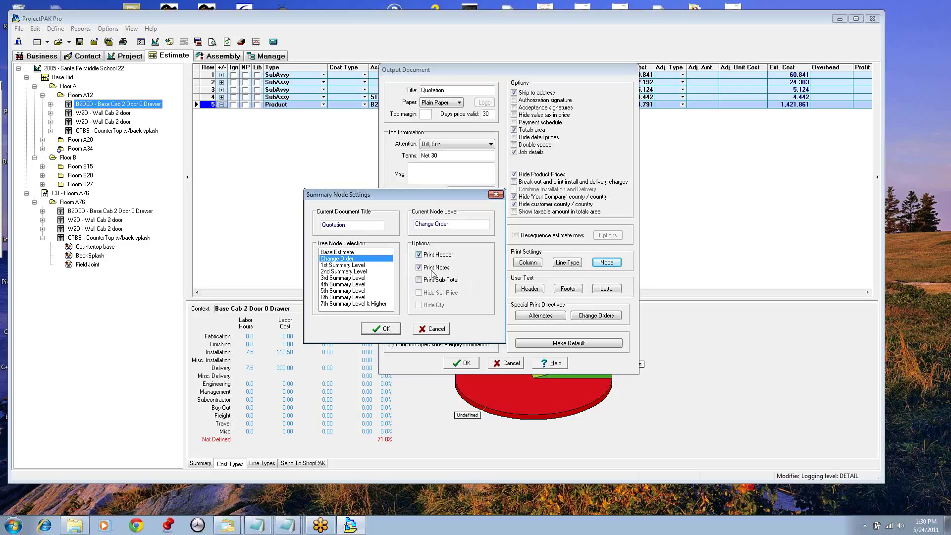
click(357, 266)
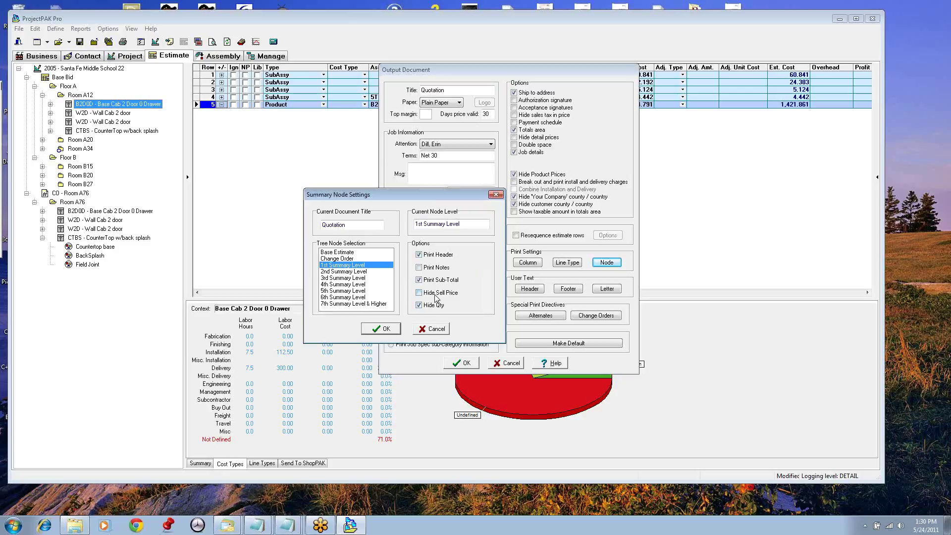
click(351, 271)
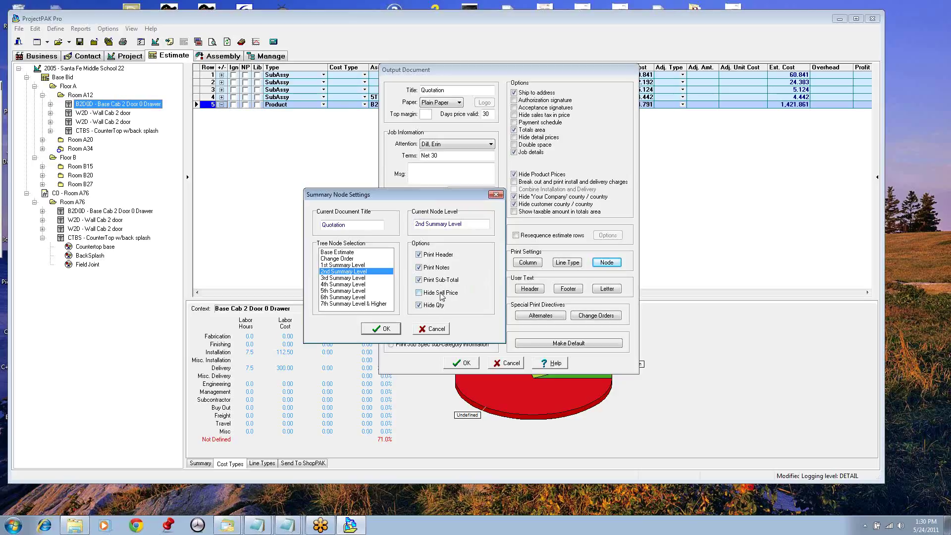
click(341, 278)
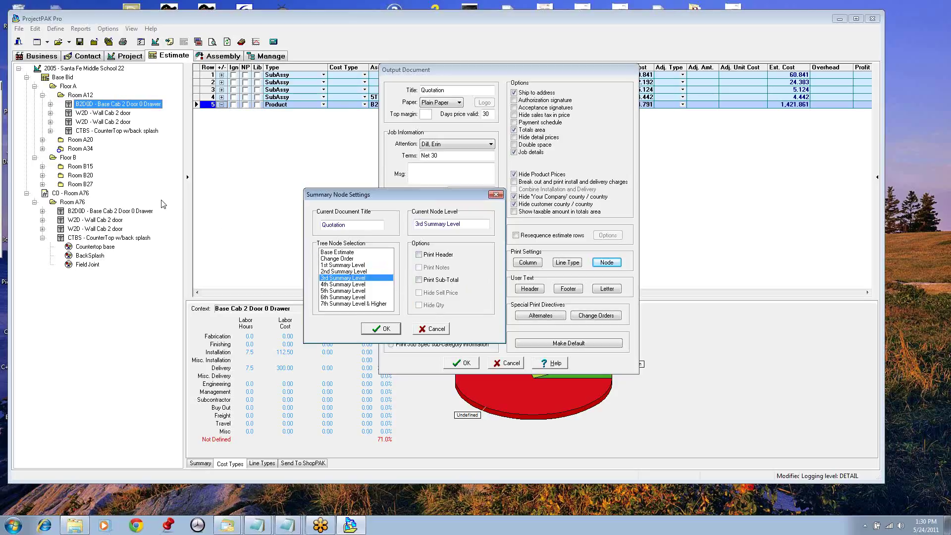
click(390, 329)
Preview the Quotation and examine its cabinet specs and the room items and subtotals under Floor A and Floor B.
click(463, 365)
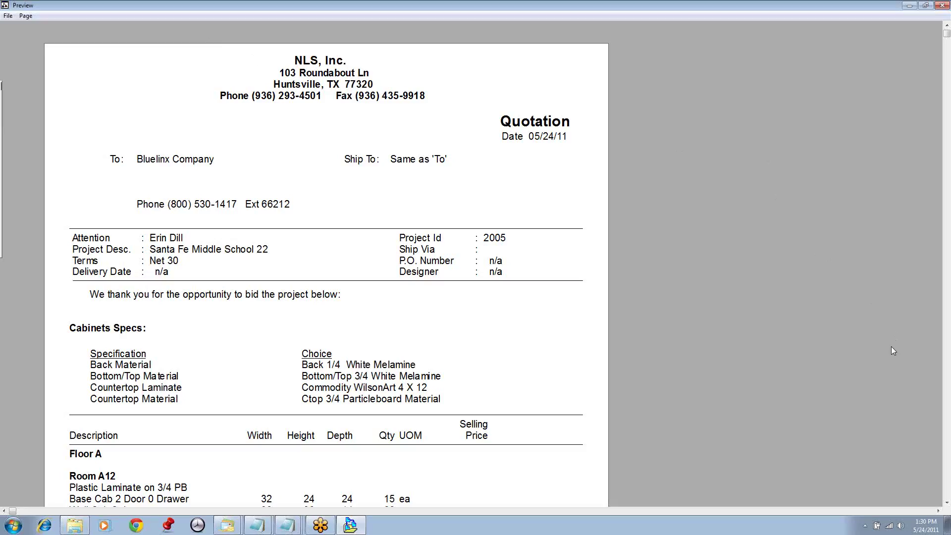
click(947, 502)
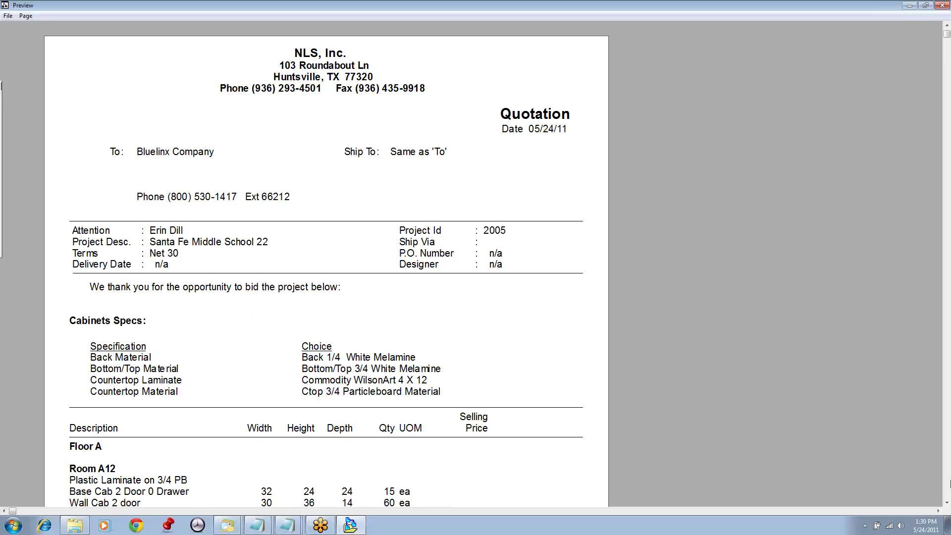
scroll(946, 508, down, 4)
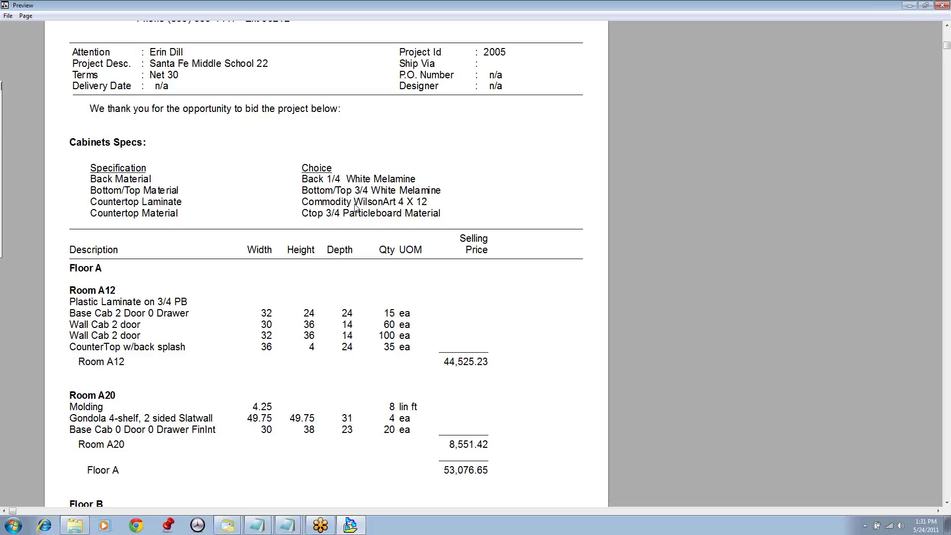
click(947, 503)
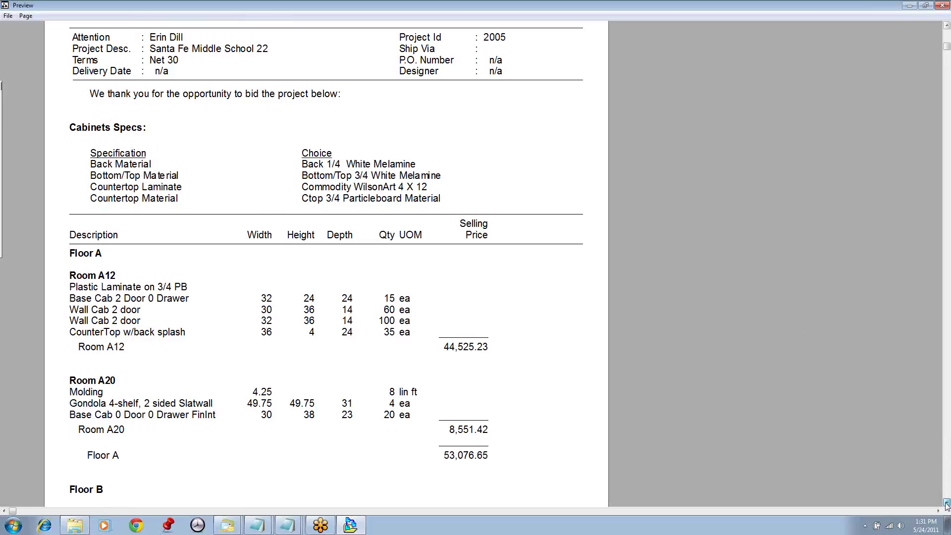
scroll(947, 503, down, 5)
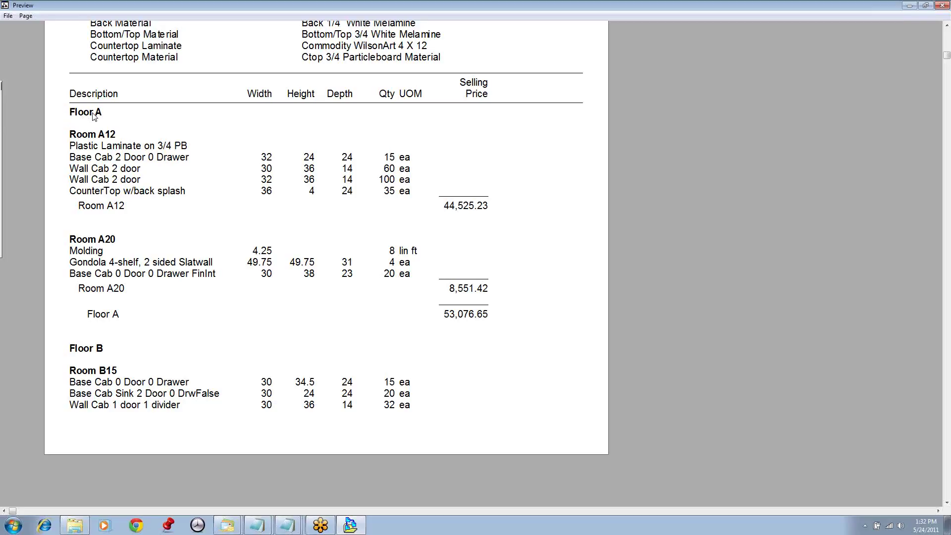
Shrink the Quotation preview and place it beside the estimate tree to compare the rooms under Floor A and Floor B.
click(926, 5)
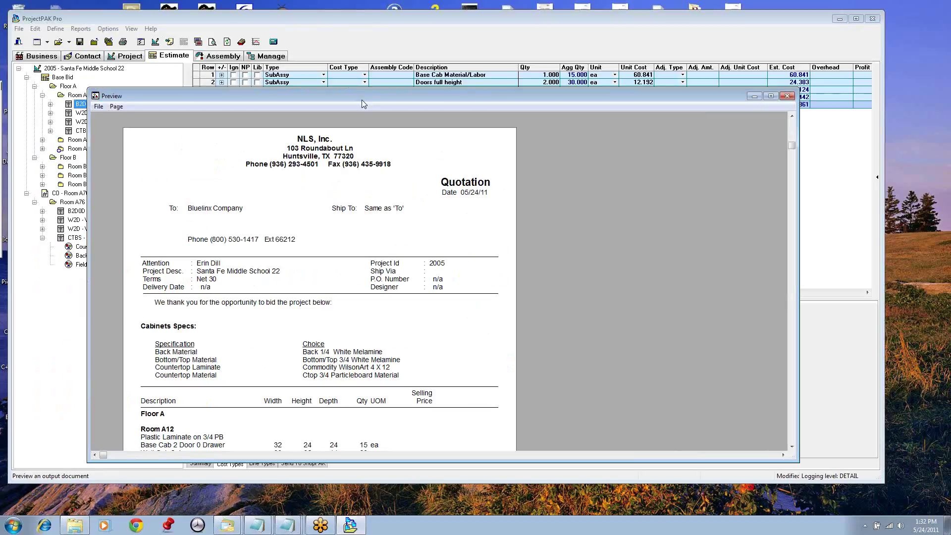
drag(363, 98, 456, 197)
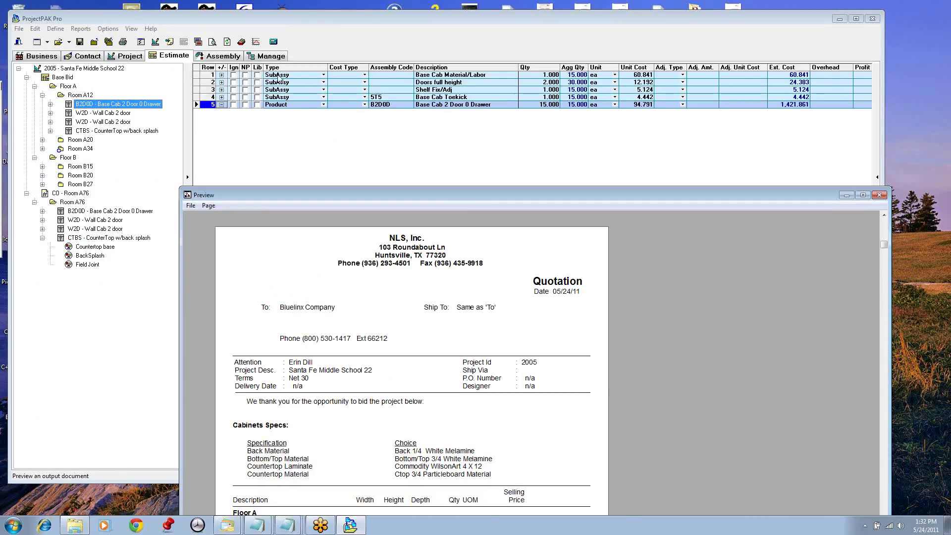
drag(398, 194, 429, 125)
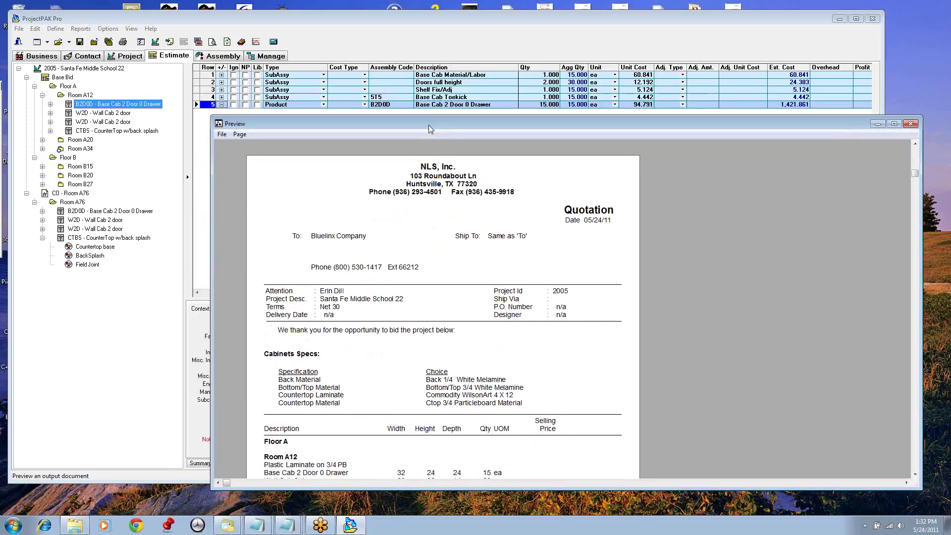
click(915, 474)
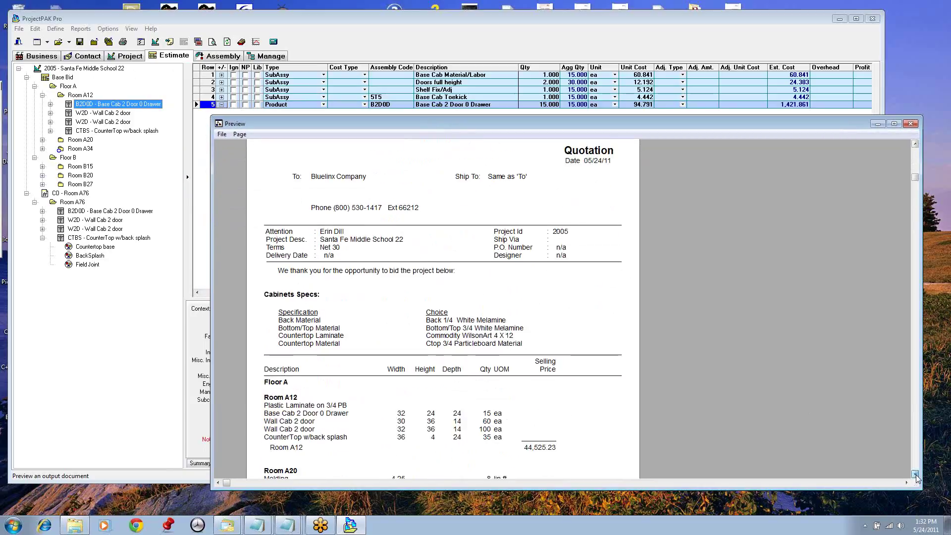
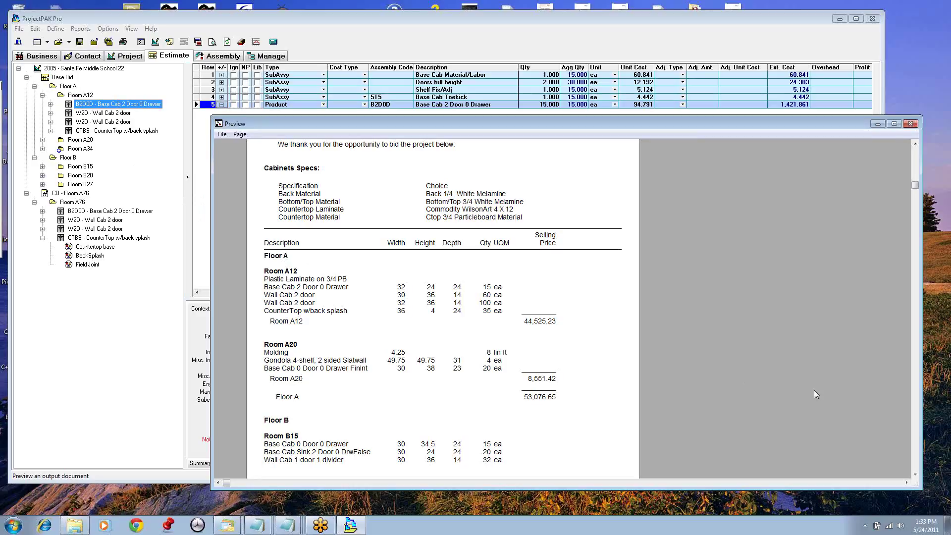
Examine the Quotation's second page for the Floor B rooms, totals, and the Room A34 and CO - Room A76 sections, and close the preview.
click(915, 427)
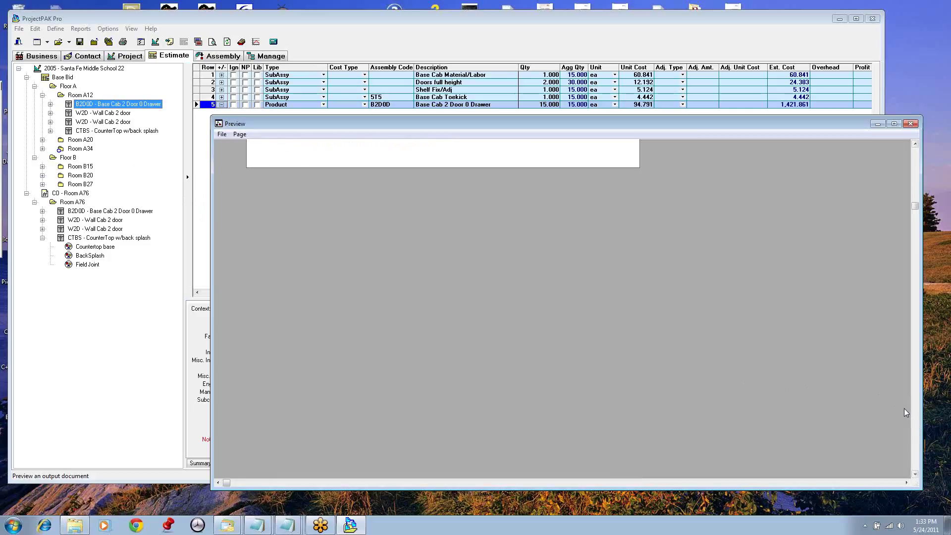
click(915, 428)
click(913, 186)
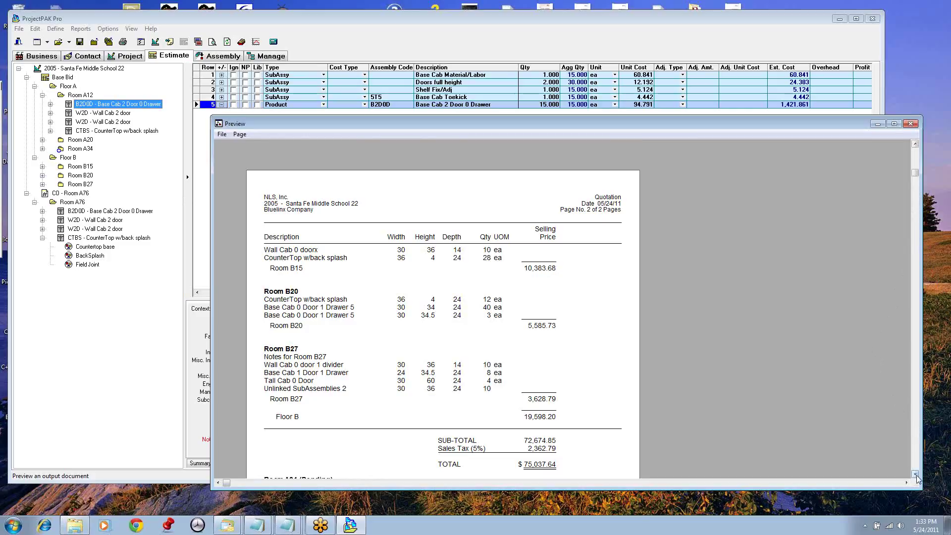
scroll(303, 251, down, 3)
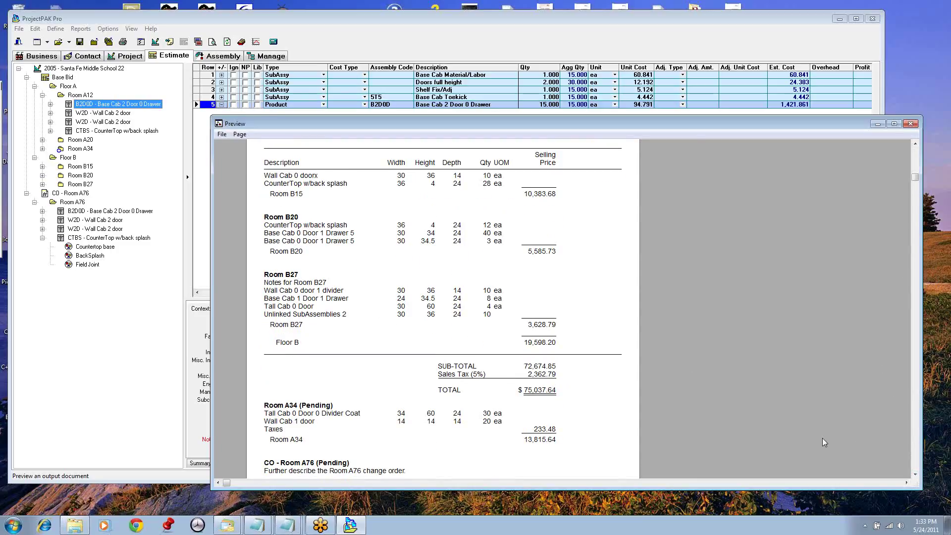
click(915, 474)
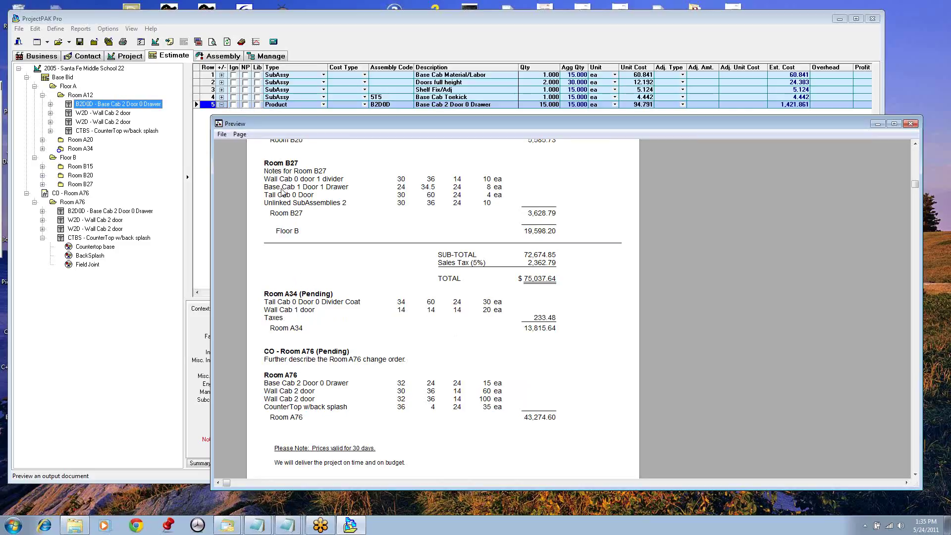
click(911, 123)
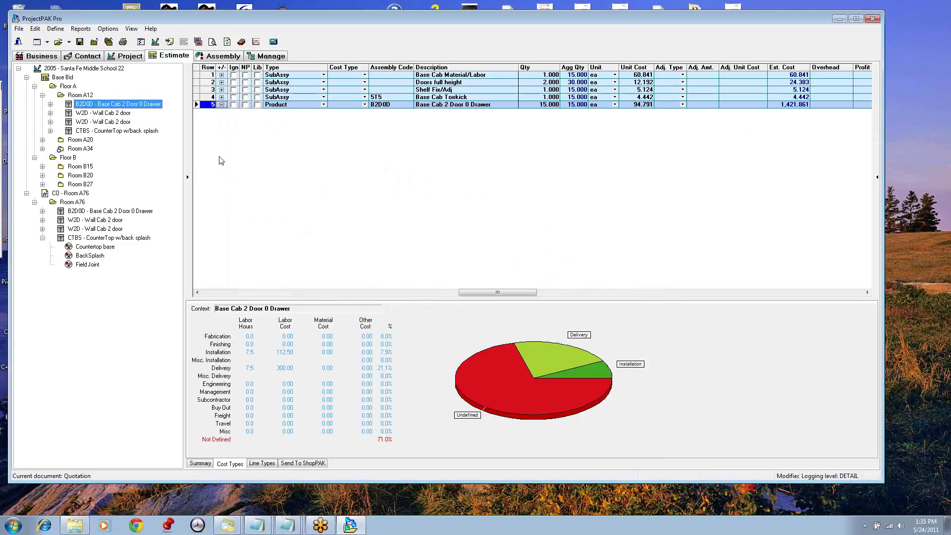
Expand Room A34 in the estimate tree and show its node properties with the alternate settings.
drag(185, 150, 170, 150)
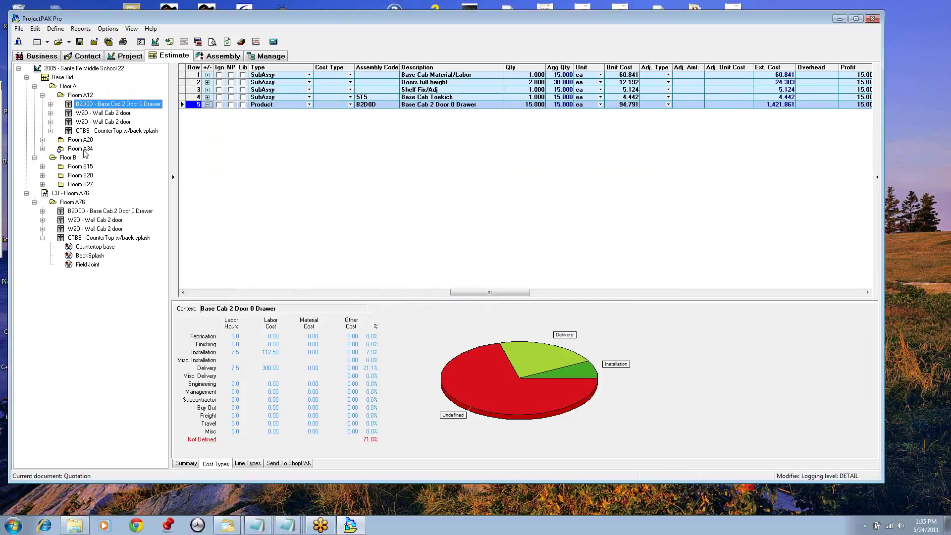
click(80, 149)
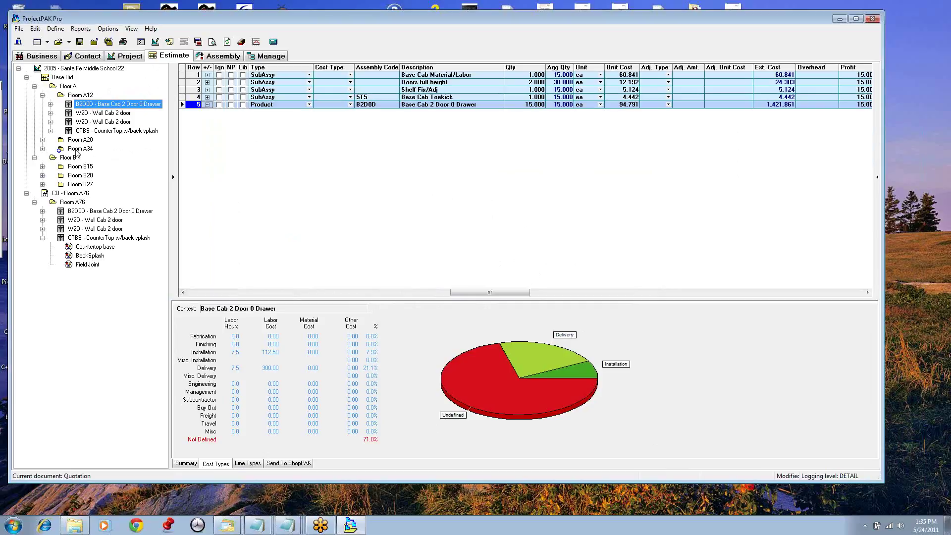
click(43, 148)
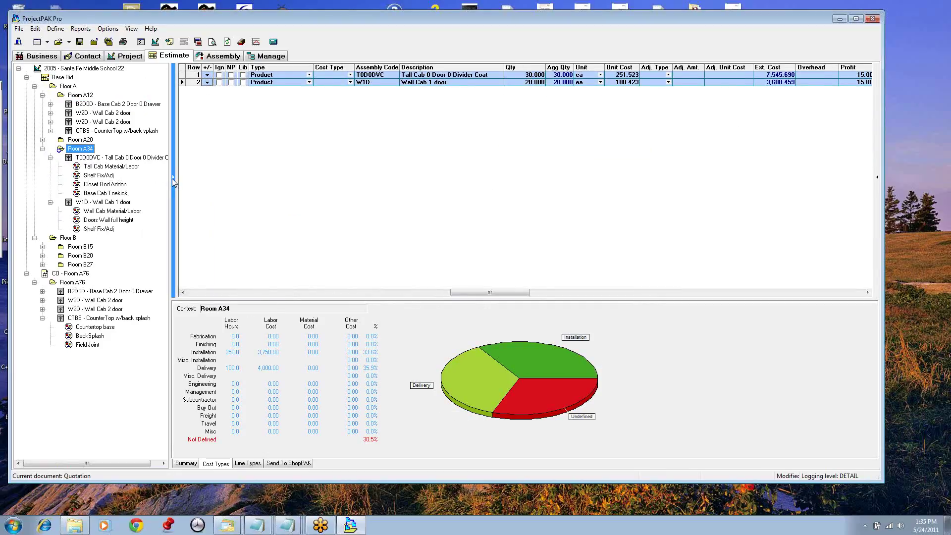
click(173, 178)
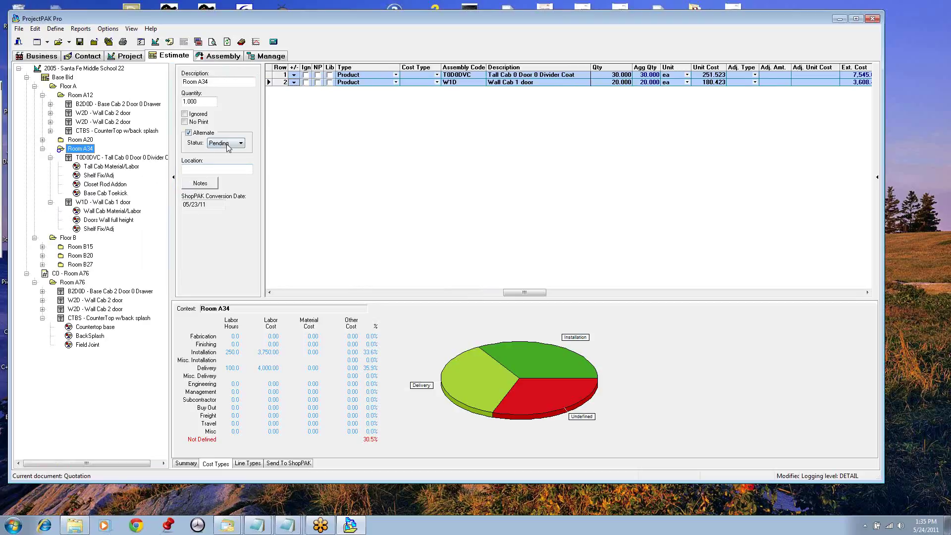
Try the Approved status on Room A34's alternate and return it to Pending.
click(242, 145)
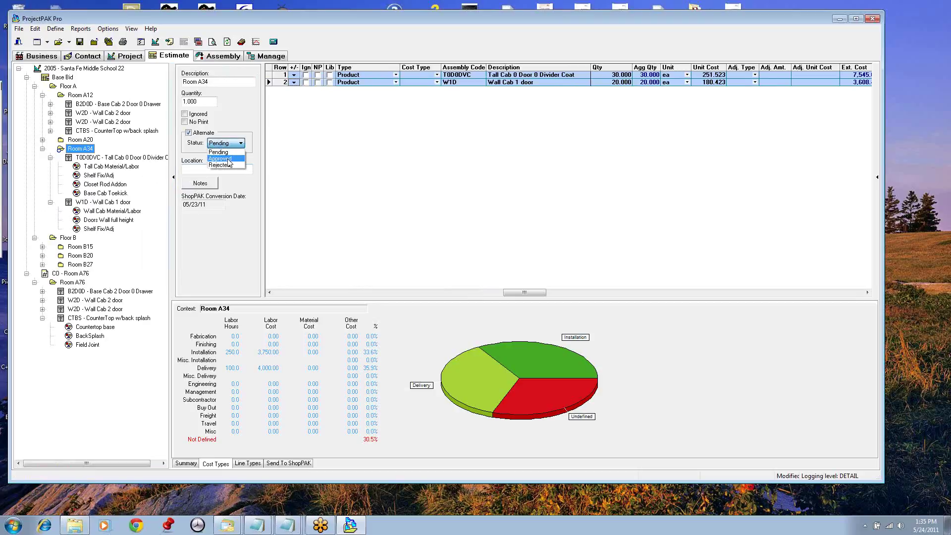
click(229, 160)
click(240, 144)
click(223, 153)
Test Room A34's Approved alternate status against its cost summary with a recalculated estimate, and return the status to Pending.
click(187, 464)
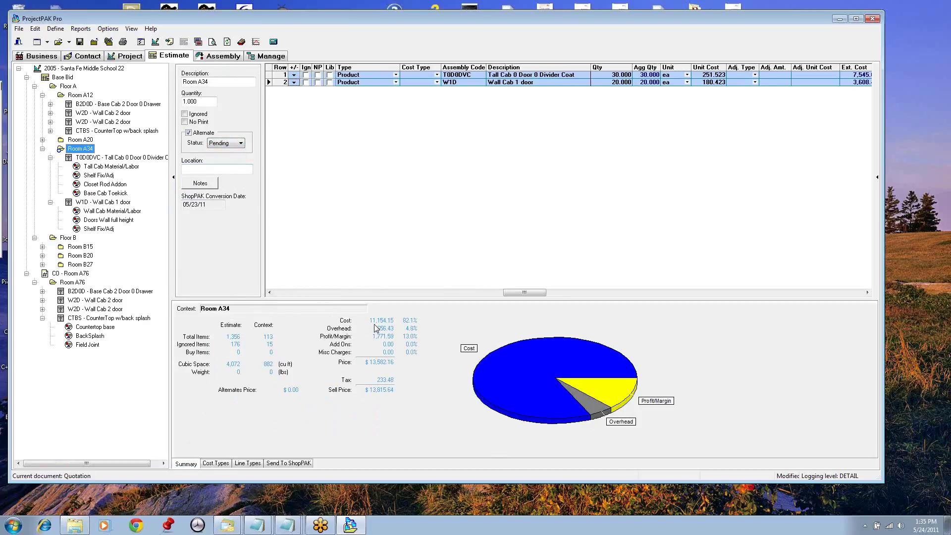
click(241, 143)
click(226, 162)
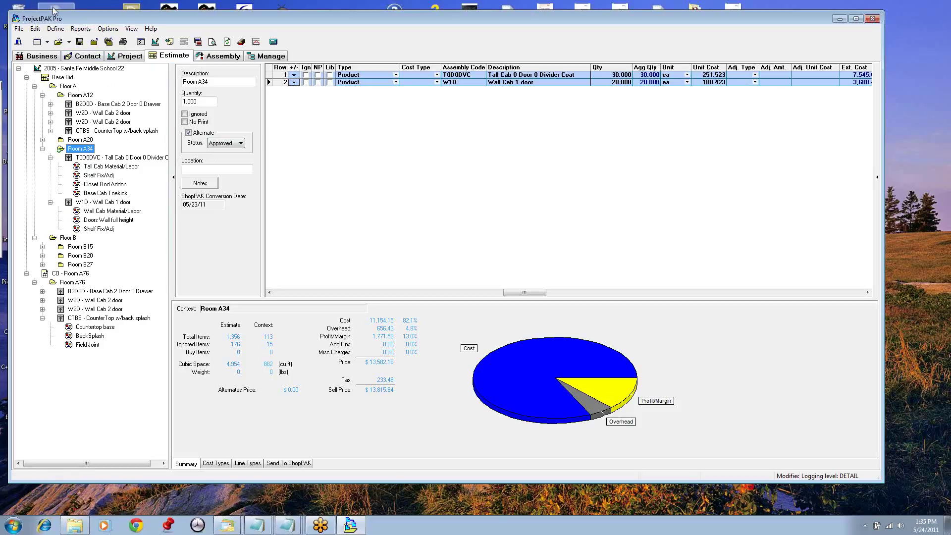
right_click(75, 151)
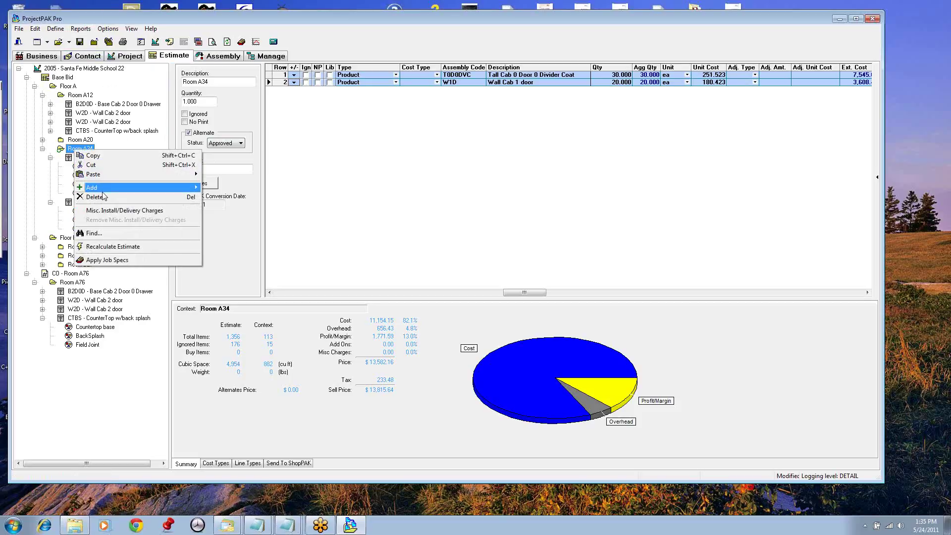
click(103, 247)
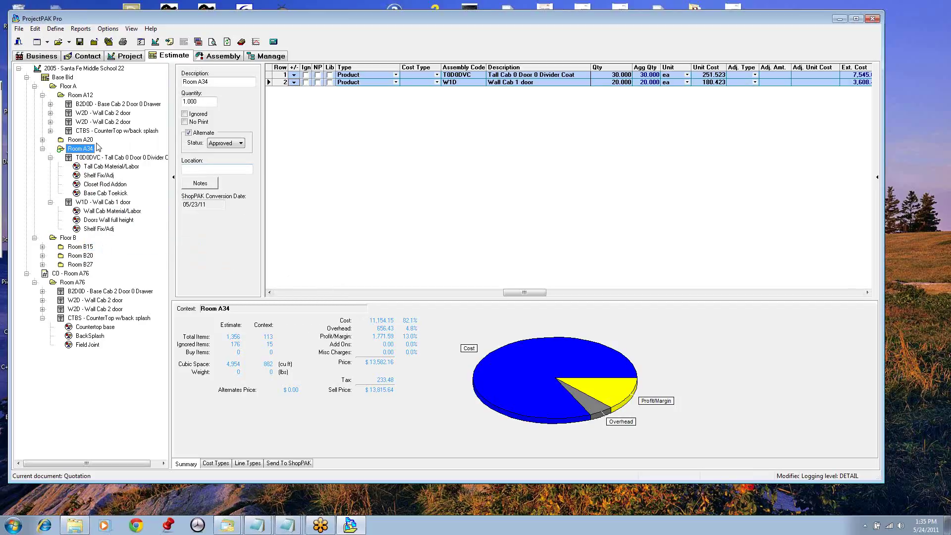
click(243, 146)
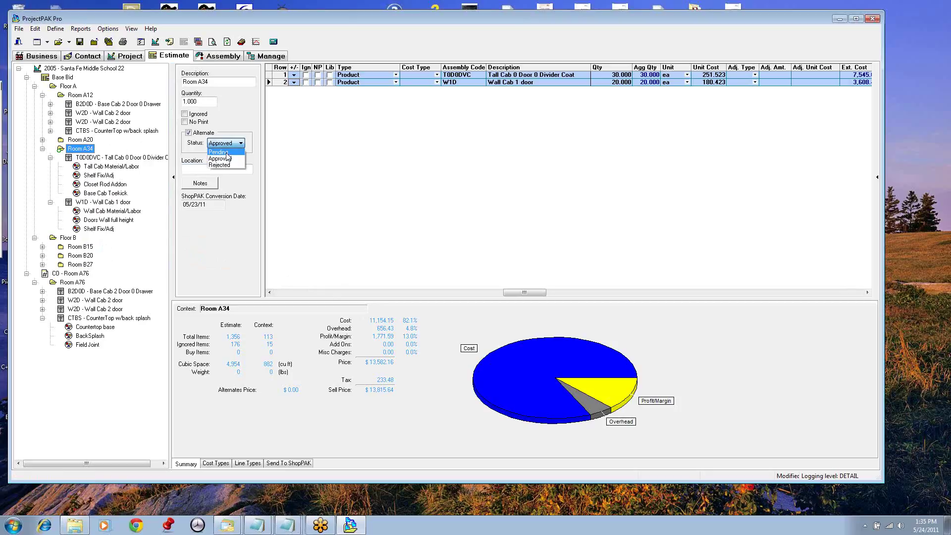
click(227, 153)
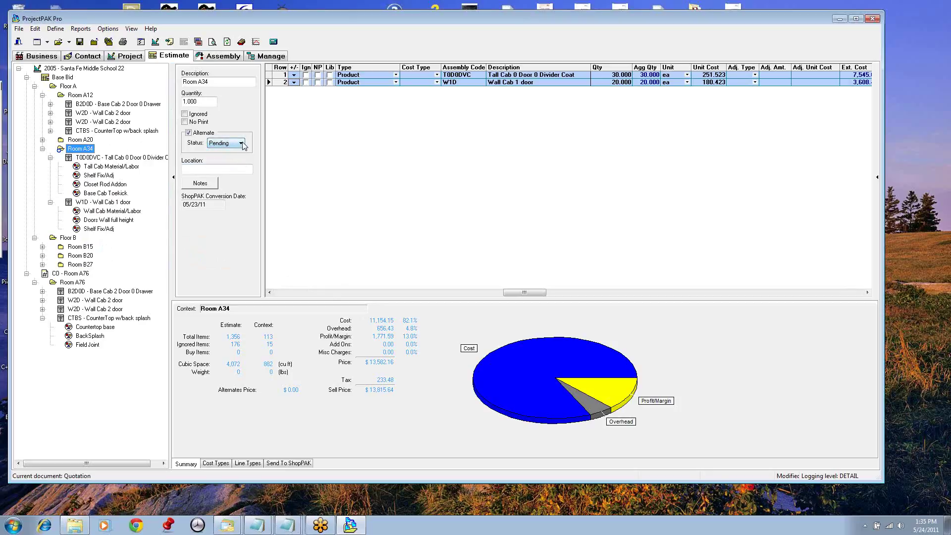
Set Room A34's alternate status to Approved and save the estimate.
click(243, 146)
click(231, 158)
click(85, 45)
Preview the Quotation and examine Room A34 under Floor A, the tax and total, and the CO - Room A76 section.
click(212, 42)
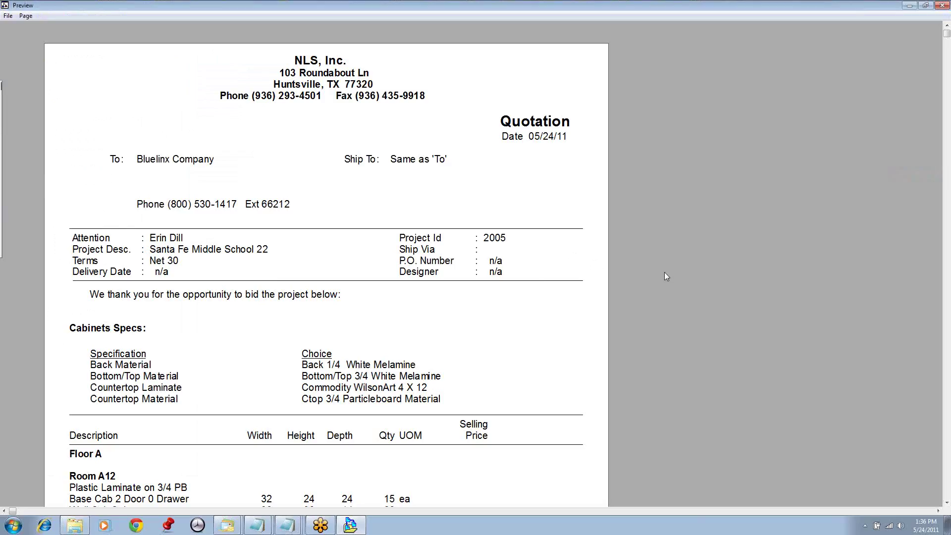
click(948, 490)
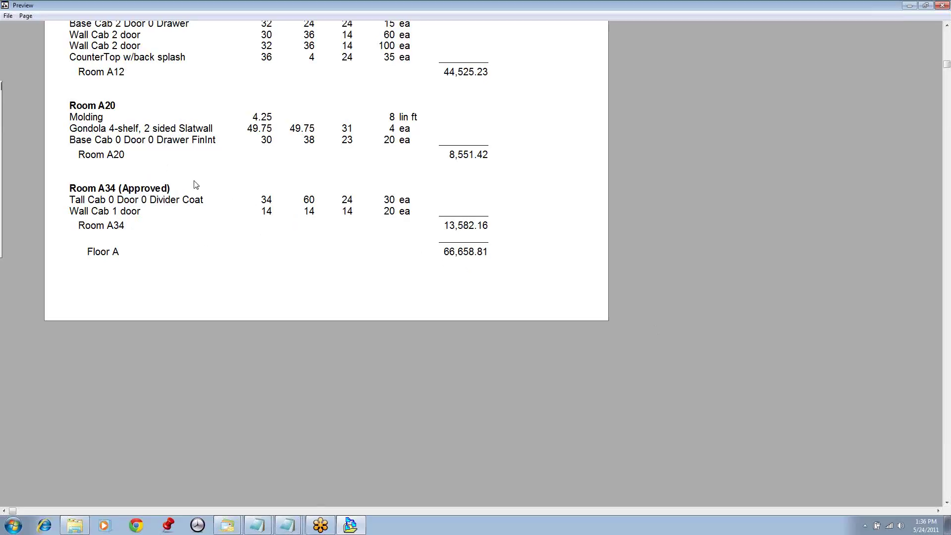
scroll(884, 373, down, 3)
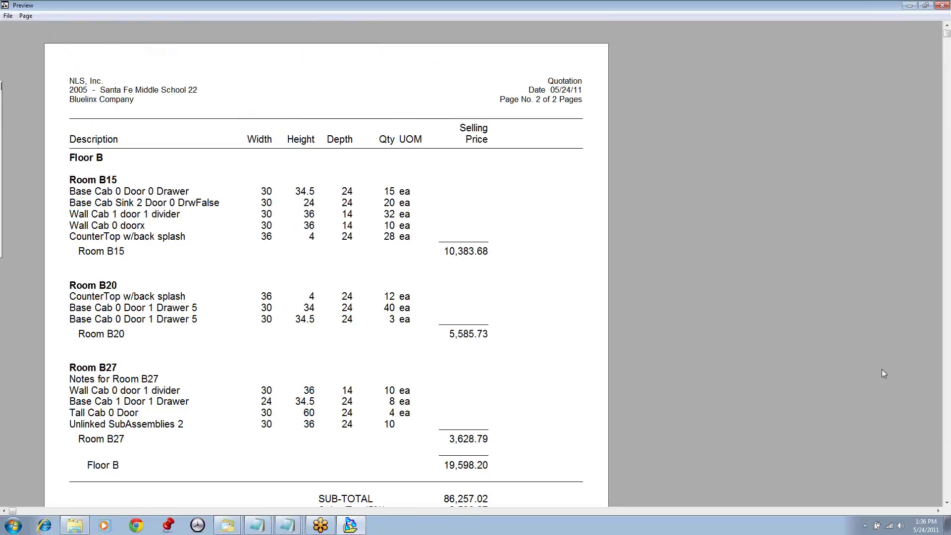
click(945, 479)
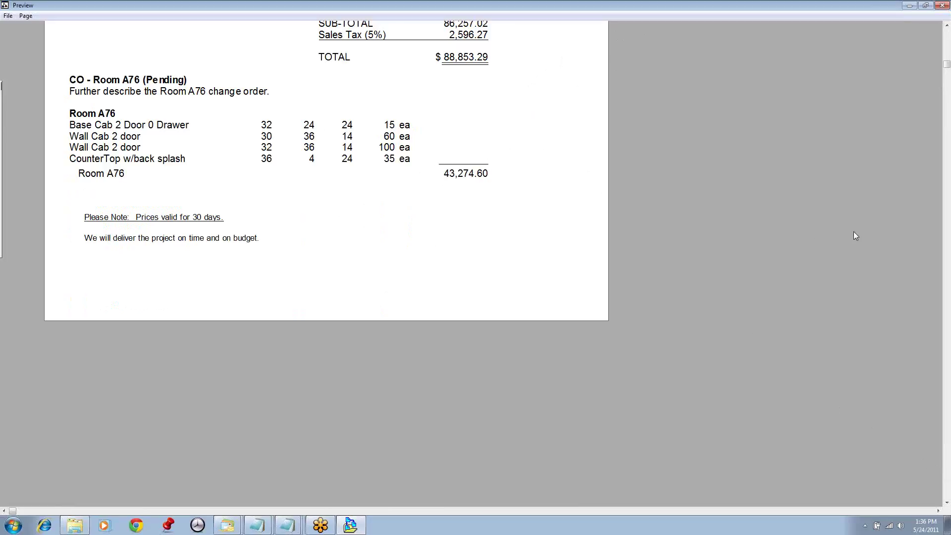
click(947, 26)
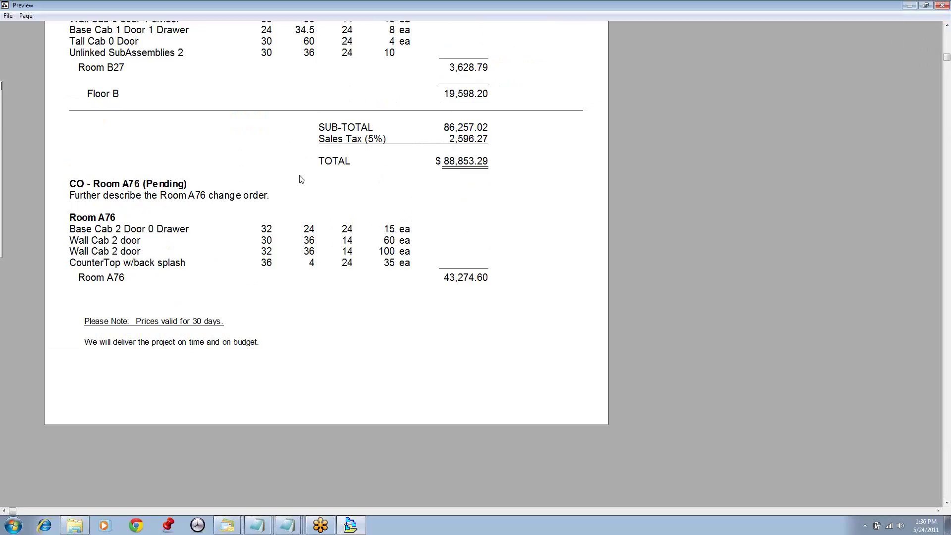
click(942, 5)
Set the change order status of CO - Room A76 to Approved.
click(67, 274)
click(249, 123)
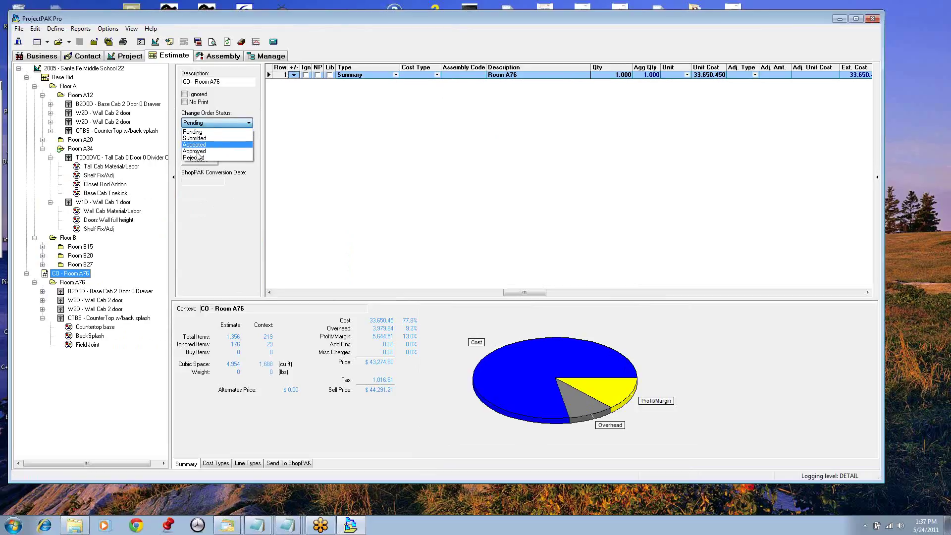
click(203, 151)
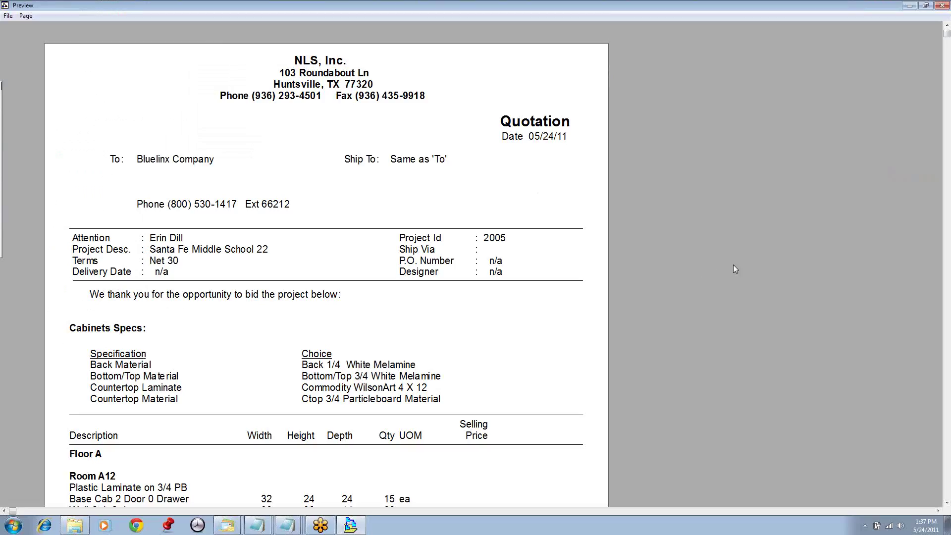
Examine where the previewed Quotation places CO - Room A76 relative to Floor B and the totals, and close the preview.
click(948, 371)
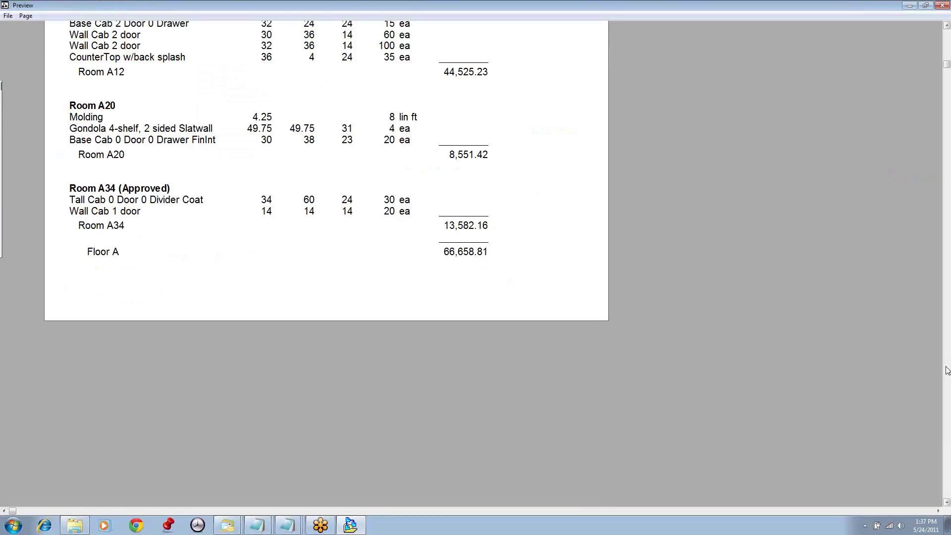
click(948, 370)
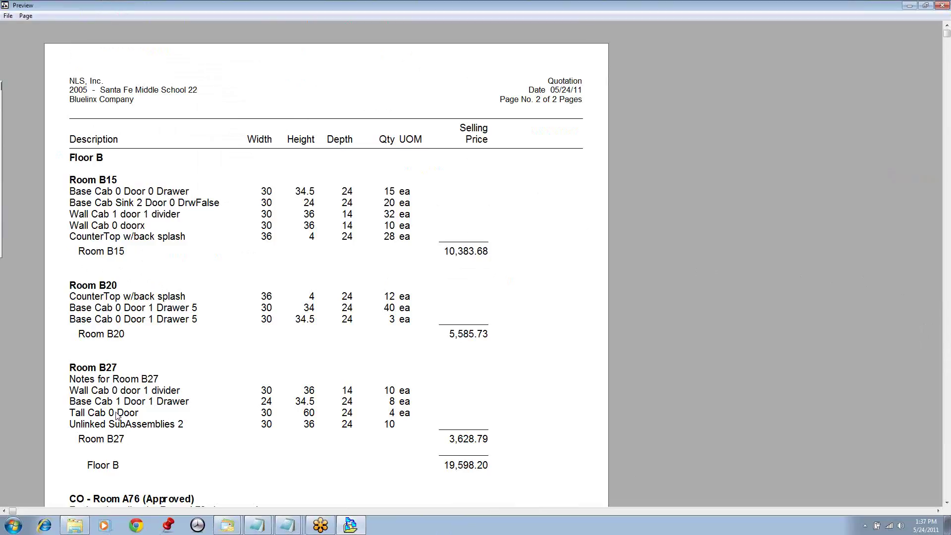
click(948, 502)
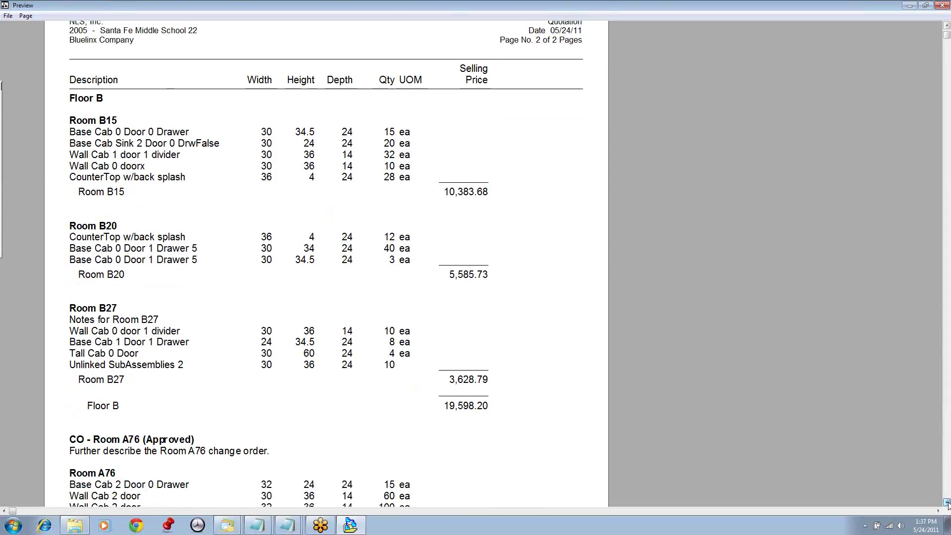
scroll(947, 502, down, 1)
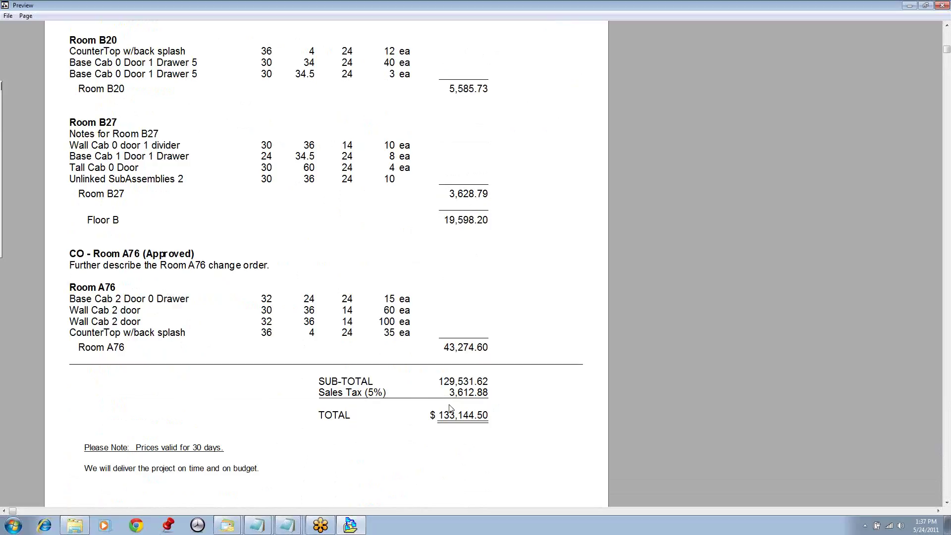
click(943, 6)
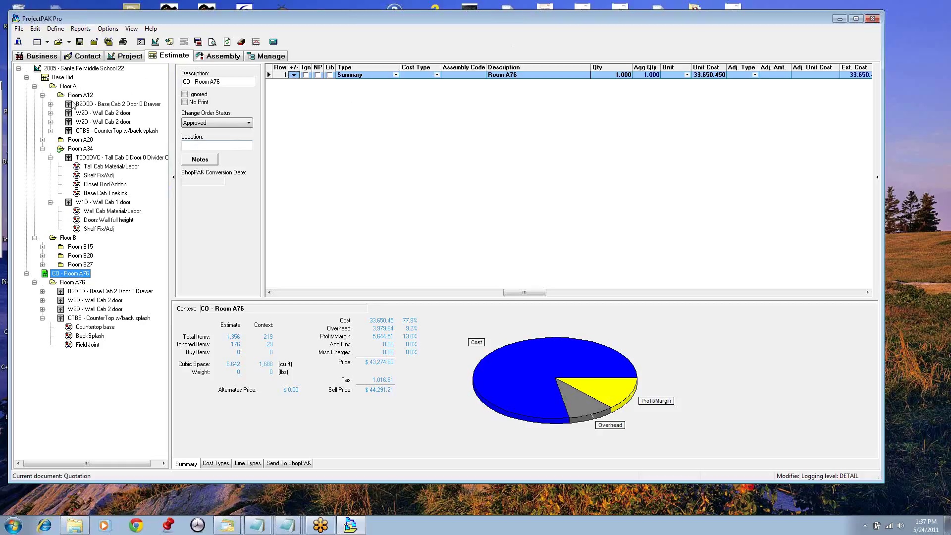
Expand Room A12's B2D0D base cabinet and show the component rows of its Base Cab Material/Labor sub-assembly.
click(50, 104)
click(84, 105)
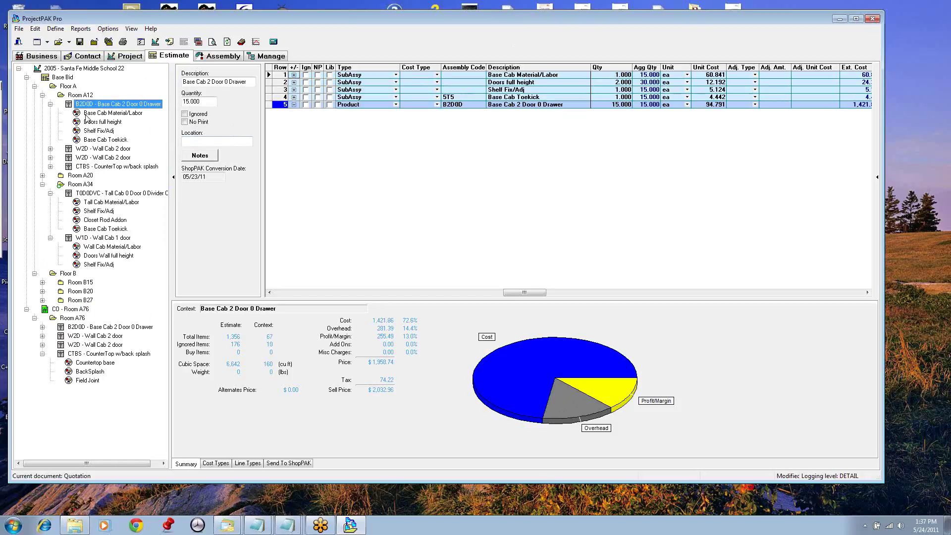
click(88, 114)
click(294, 74)
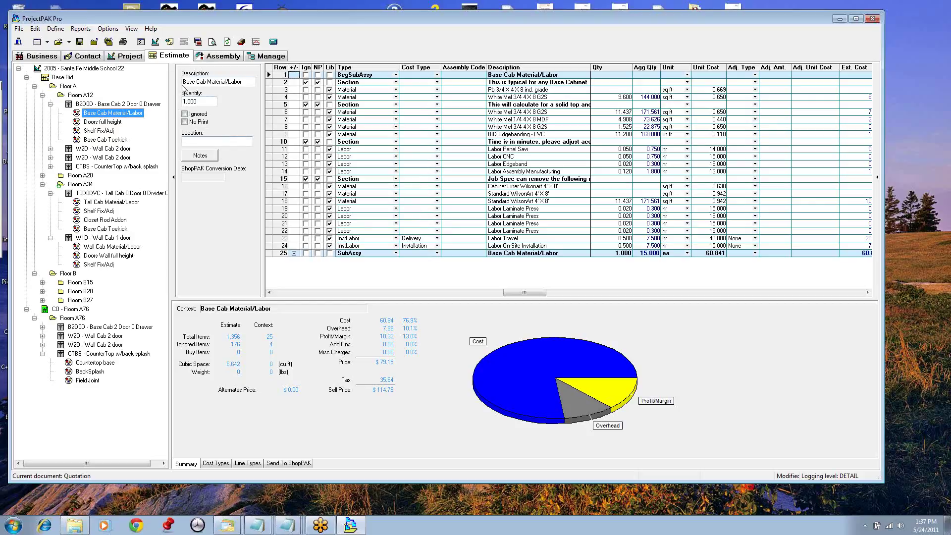
Choose the Quotation document and set it to break out and print install and delivery charges.
click(198, 42)
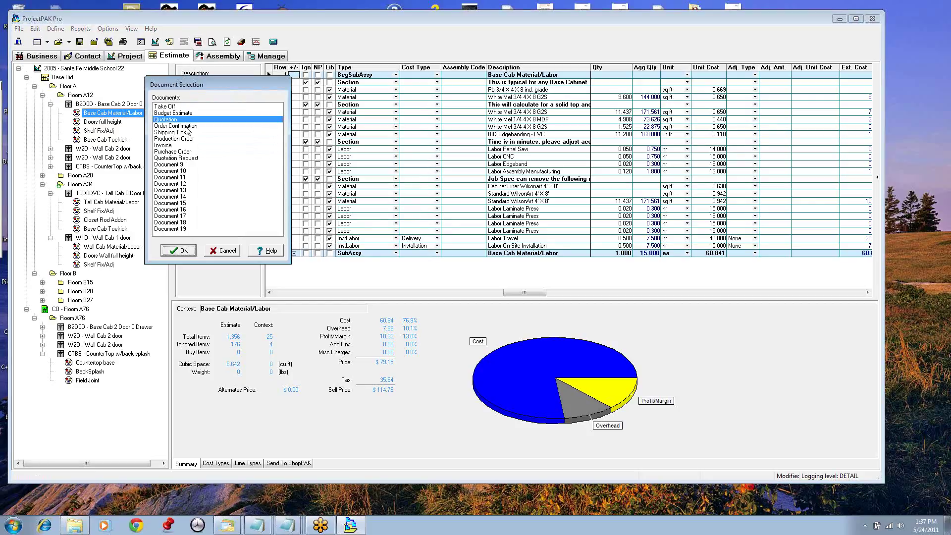
click(179, 251)
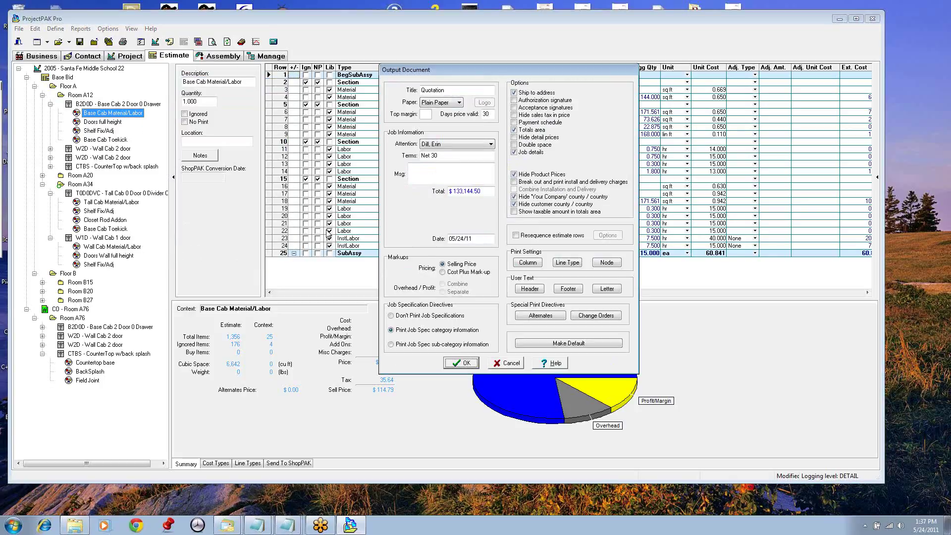
click(515, 182)
click(465, 364)
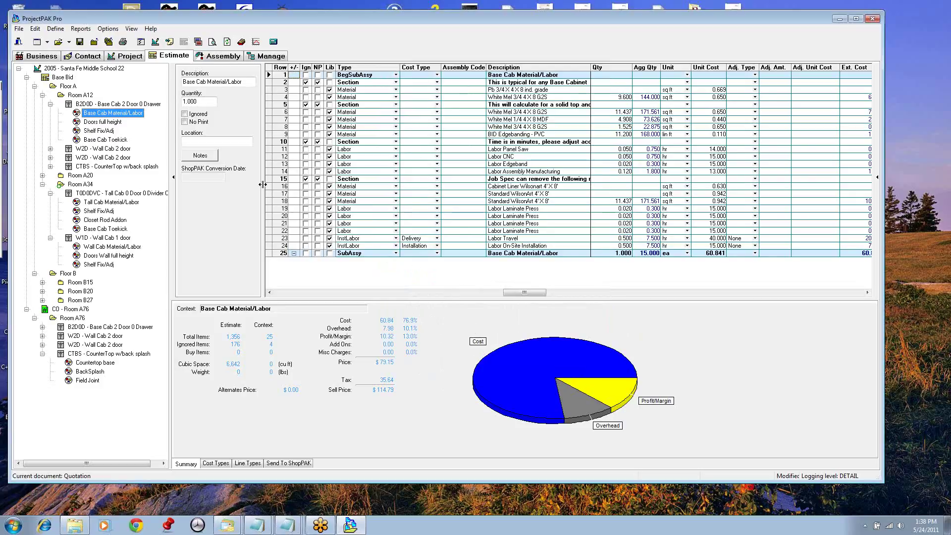
Preview the Quotation, examine the separate Delivery and Installation charges above the sub-total, and close the preview.
click(213, 41)
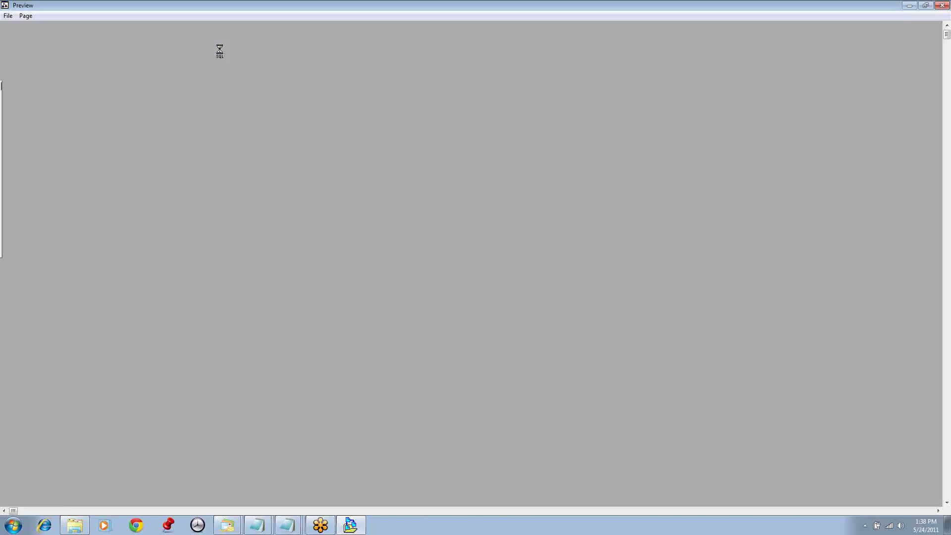
click(946, 502)
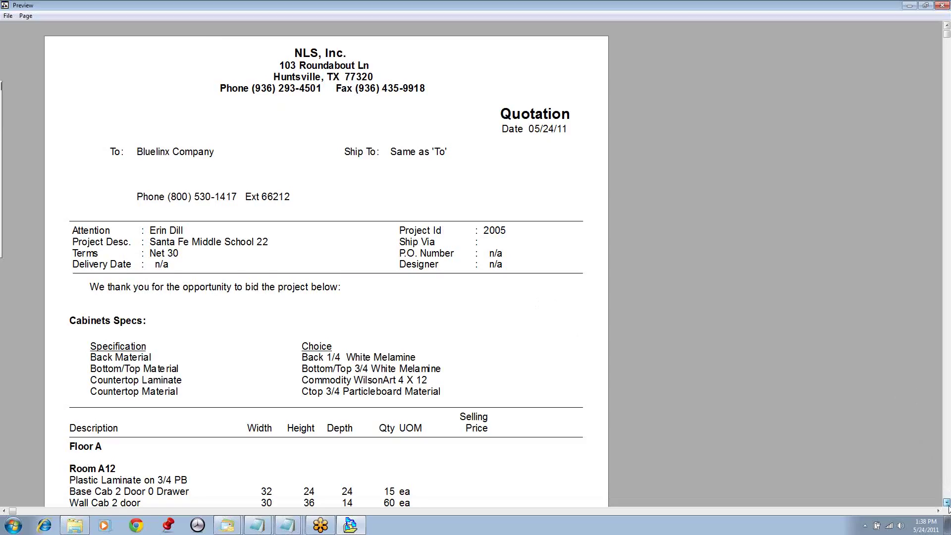
click(947, 502)
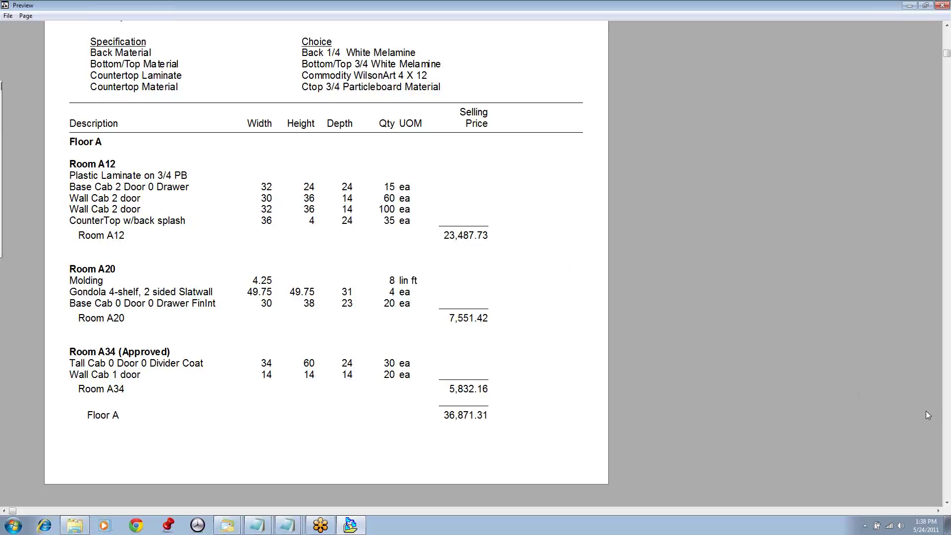
scroll(927, 414, down, 3)
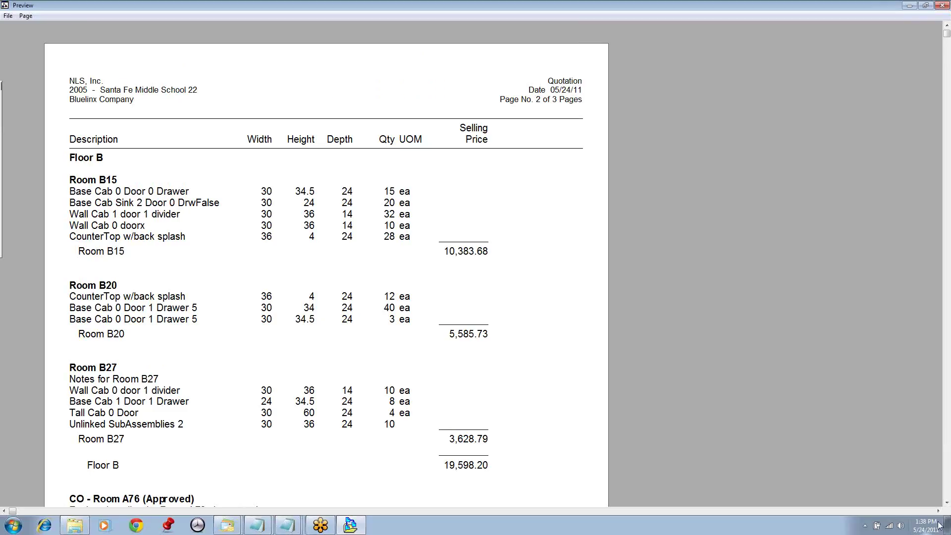
scroll(426, 316, down, 12)
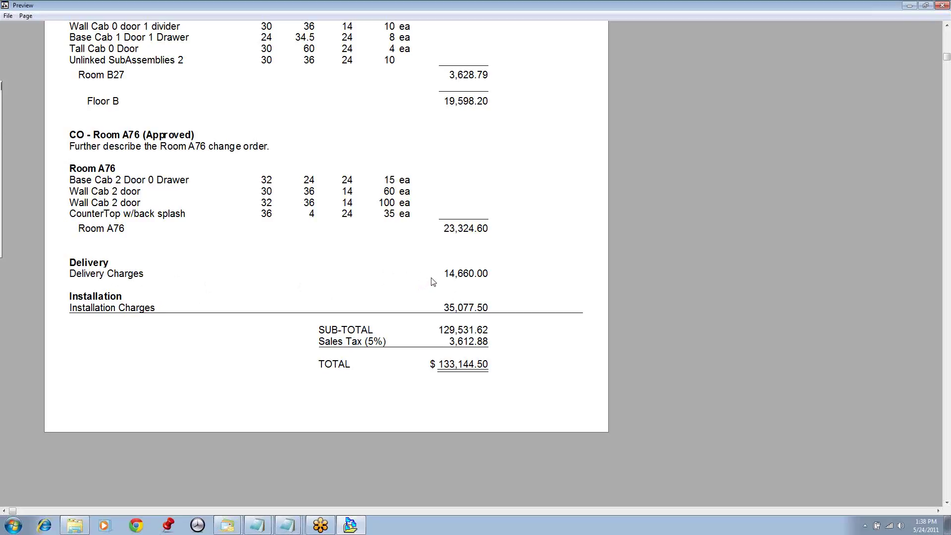
click(927, 6)
click(825, 133)
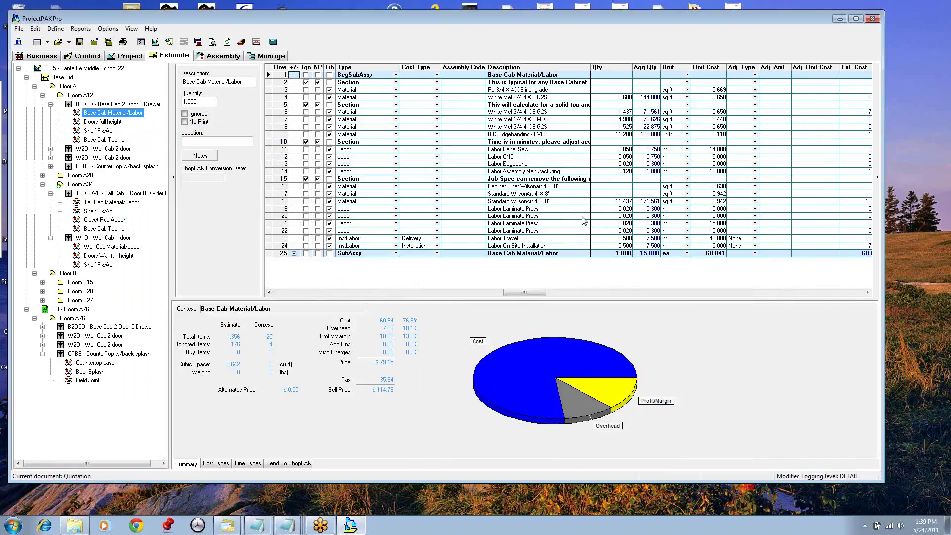
Hide the node details pane and check which install/delivery charge commands Base Bid offers.
click(174, 177)
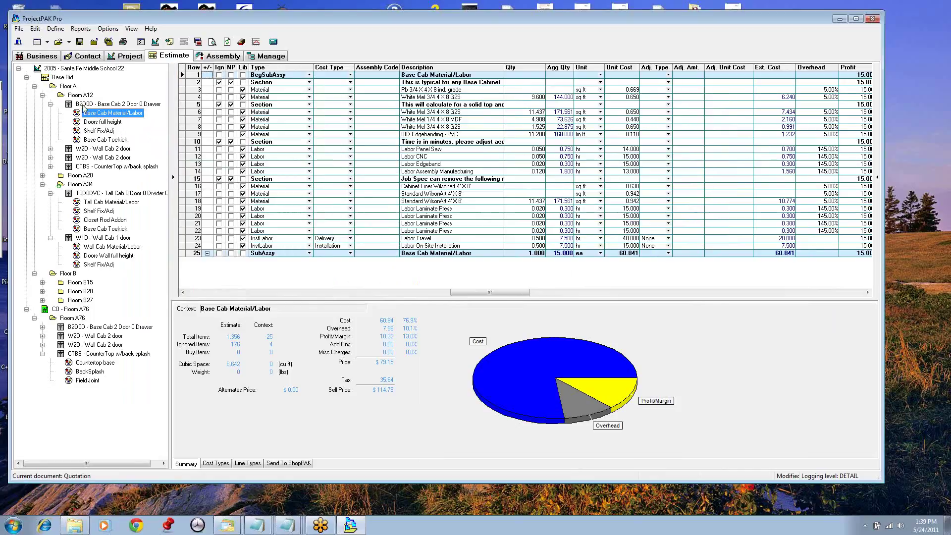
click(63, 79)
right_click(63, 78)
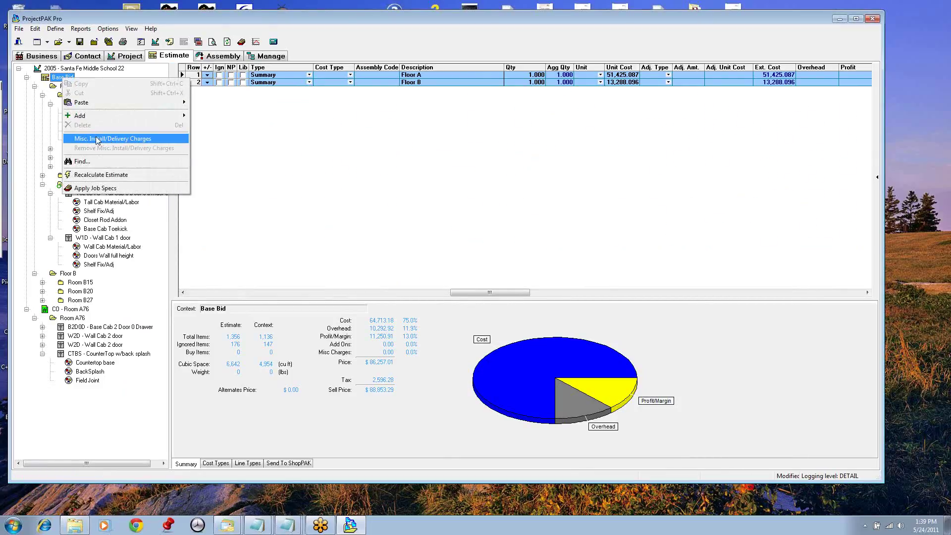
click(53, 78)
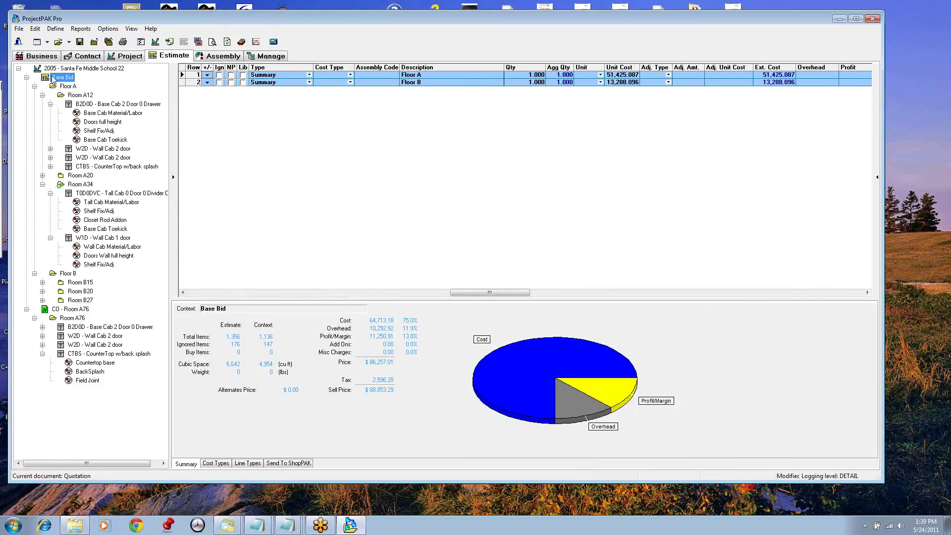
click(53, 78)
click(45, 80)
Check Room A34's commands, then examine the Misc. Install/Delivery Charges settings of CO - Room A76 and dismiss them without changes.
right_click(78, 186)
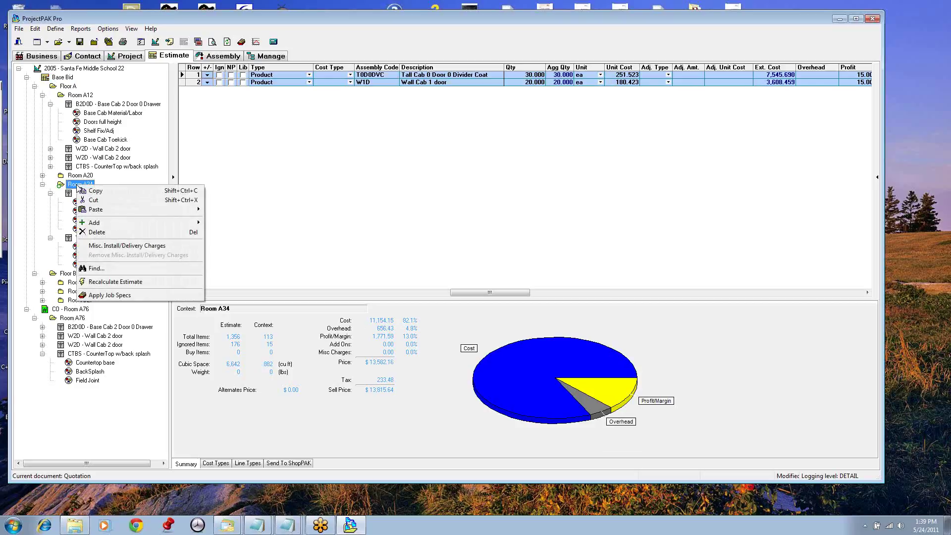
click(72, 305)
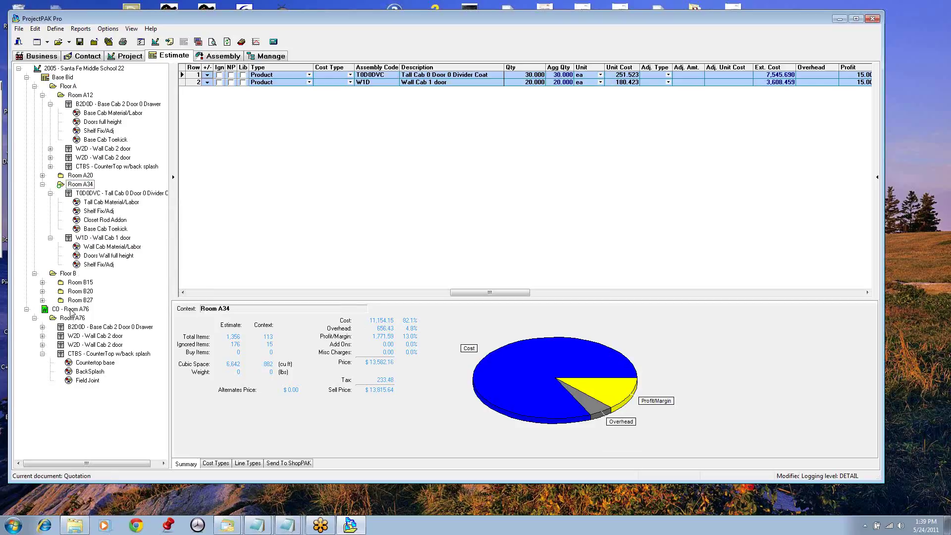
right_click(72, 311)
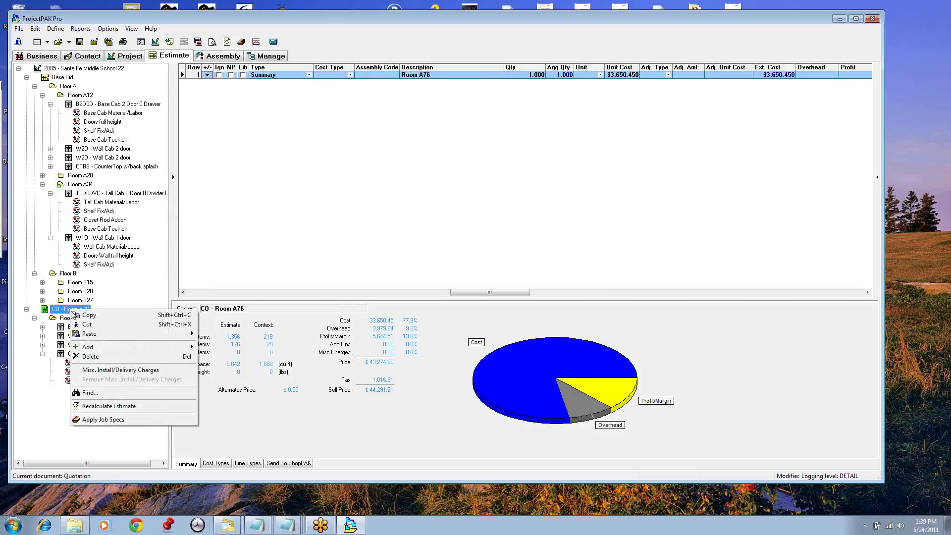
click(135, 372)
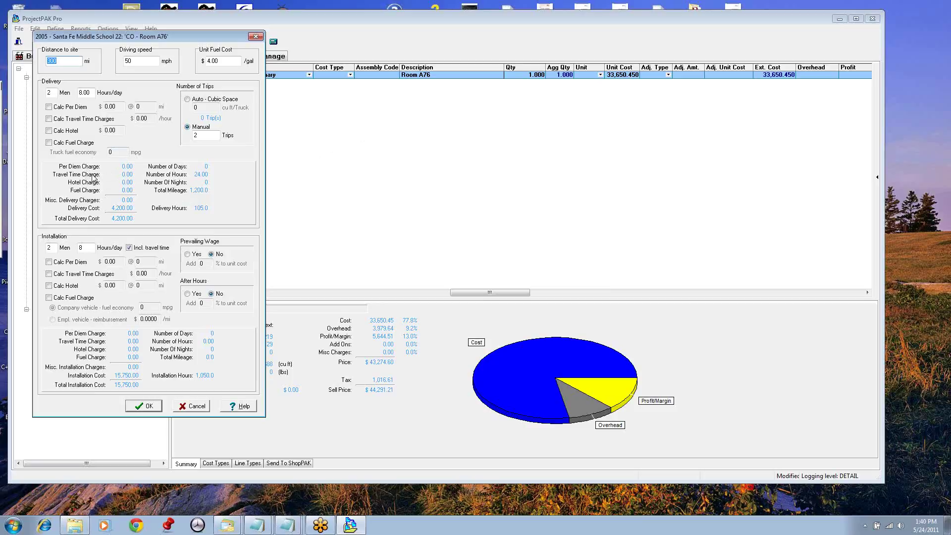
click(192, 408)
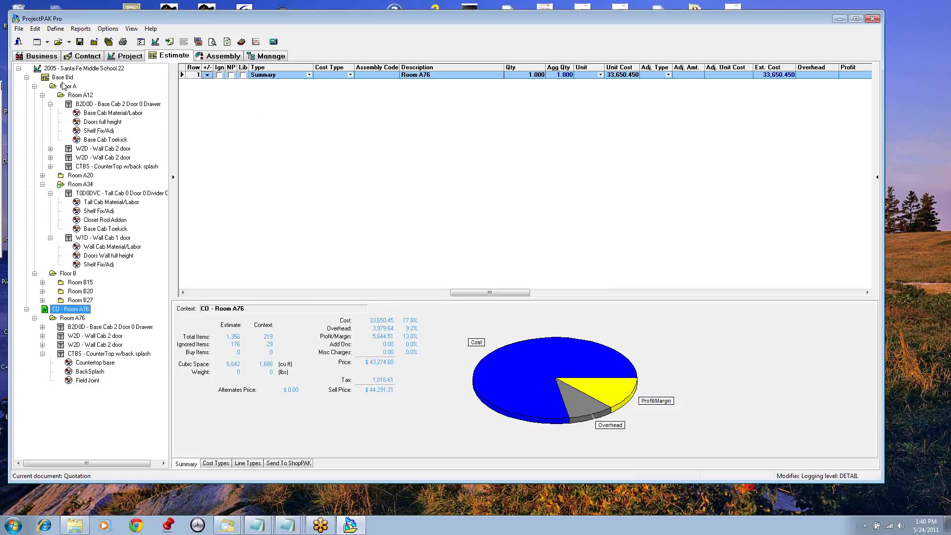
Collapse Room A12 and Room A34, preview the Quotation up to its totals, and place the preview beside the estimate tree.
click(43, 95)
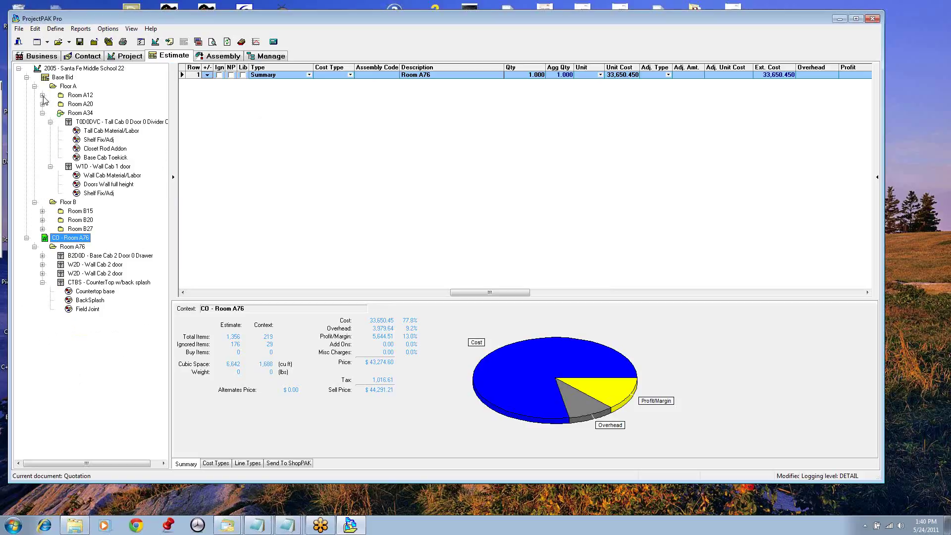
click(42, 113)
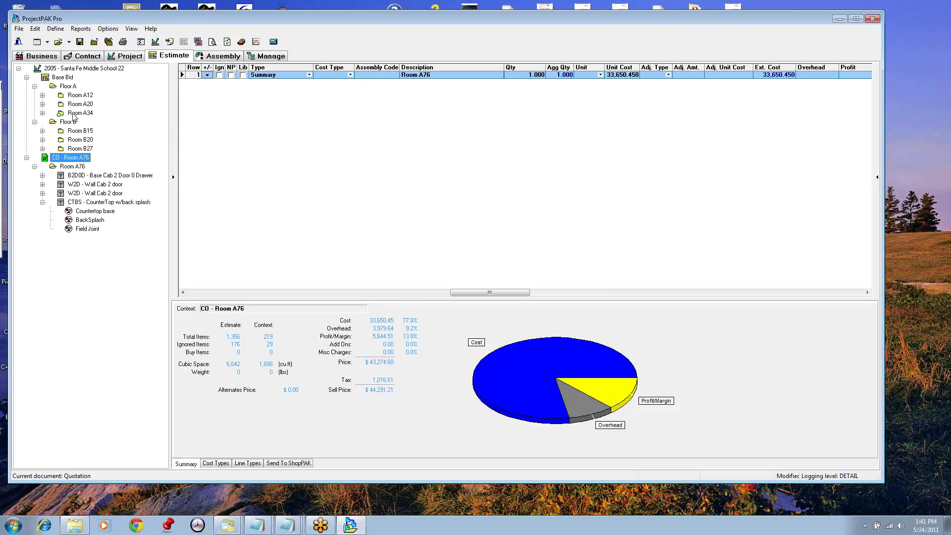
click(224, 44)
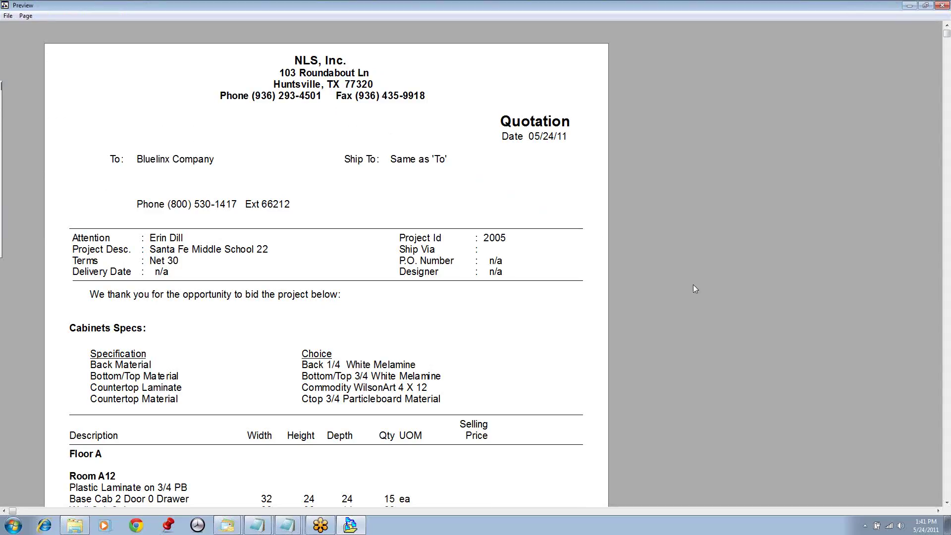
click(948, 412)
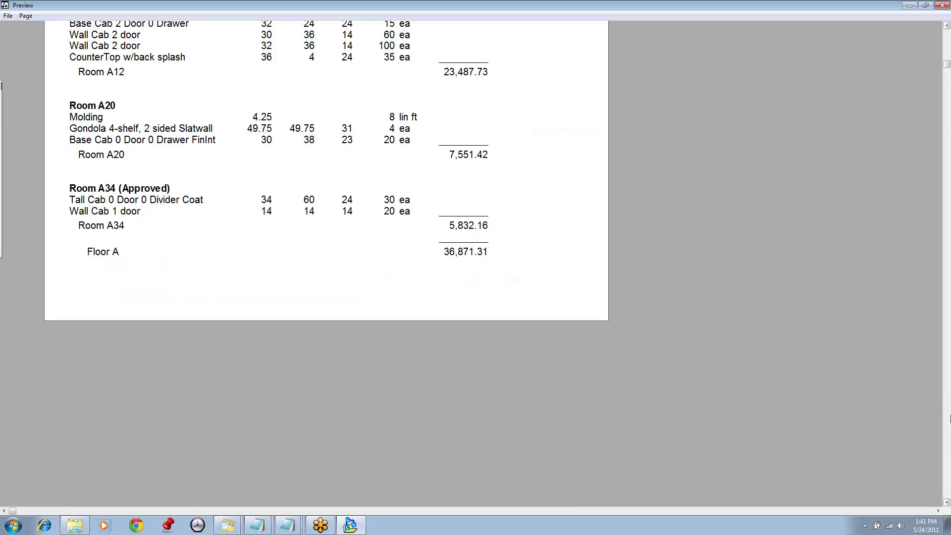
click(949, 413)
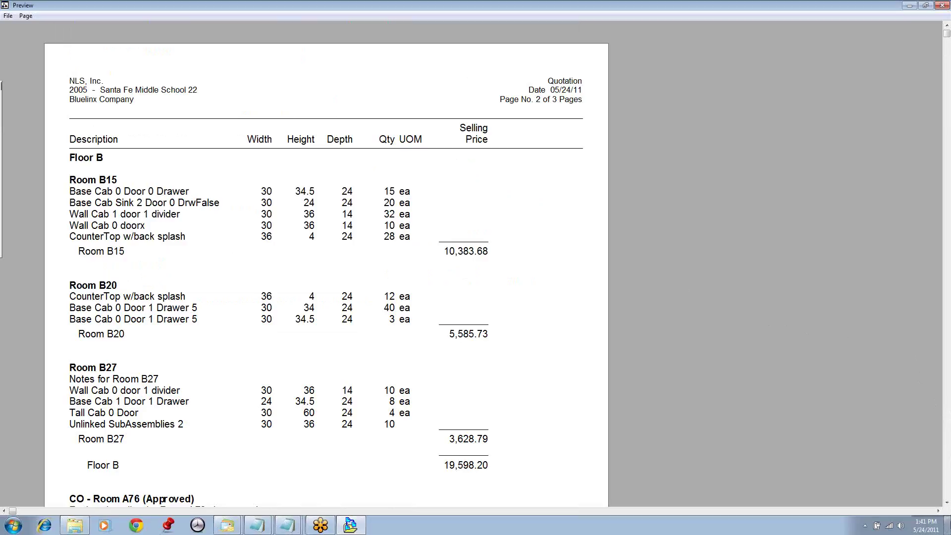
click(925, 6)
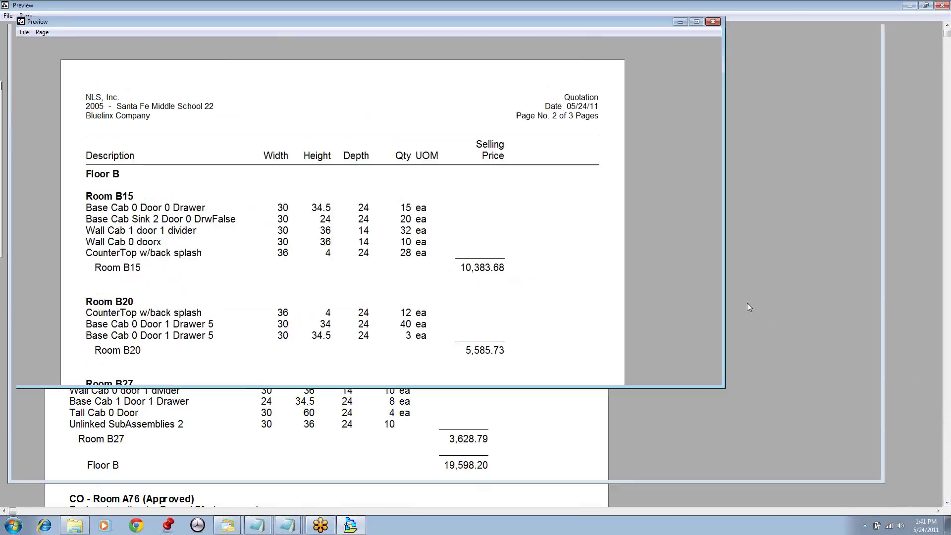
click(717, 372)
click(718, 372)
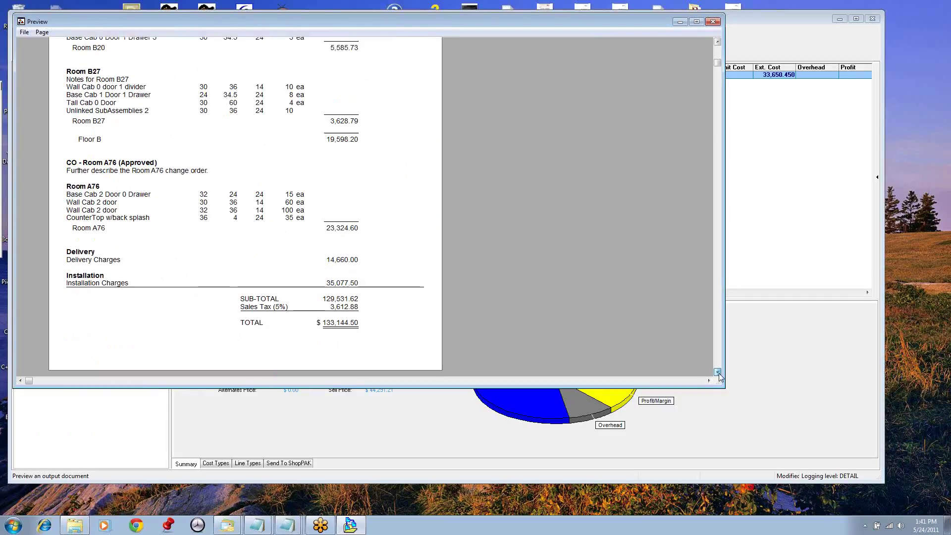
drag(214, 21, 476, 92)
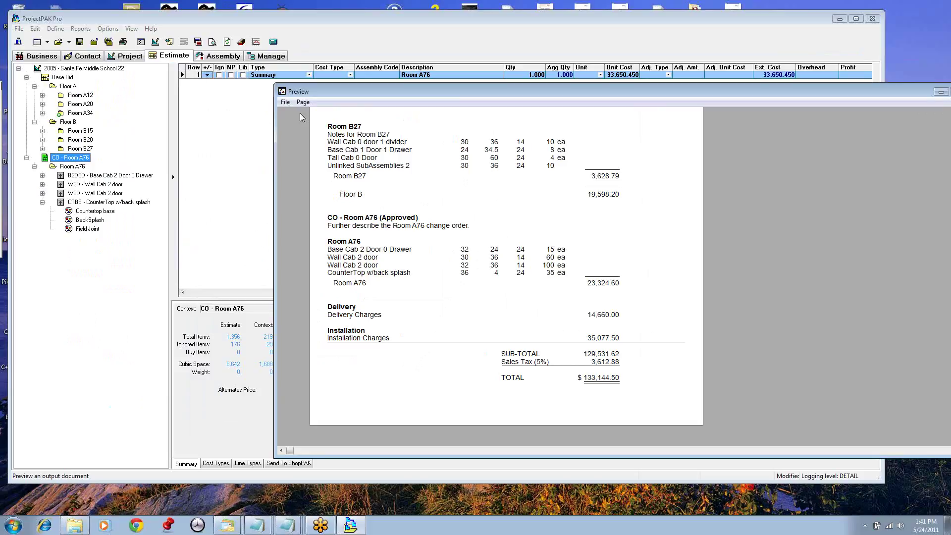
drag(368, 91, 321, 91)
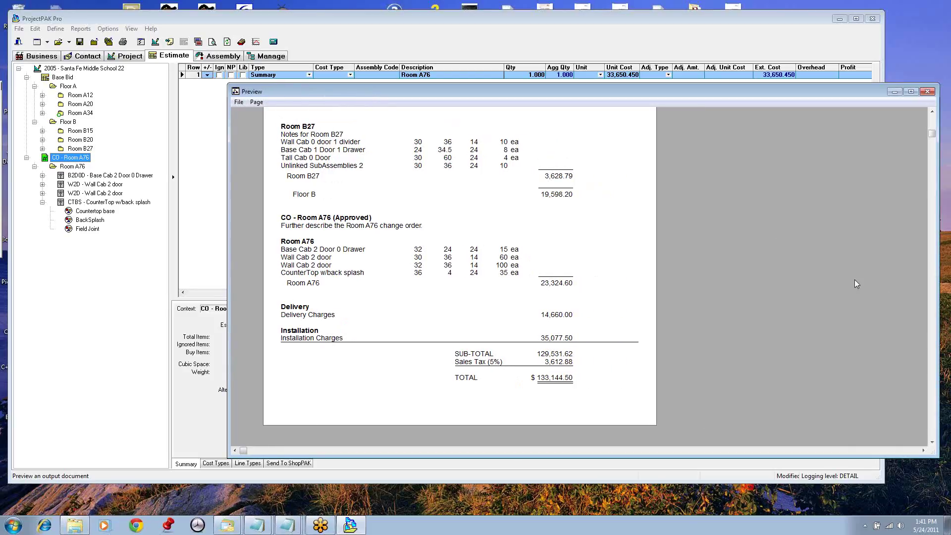
Examine the Quotation's Floor B, CO - Room A76 and totals sections and the closing notes on page 3, and close the preview.
scroll(856, 284, down, 2)
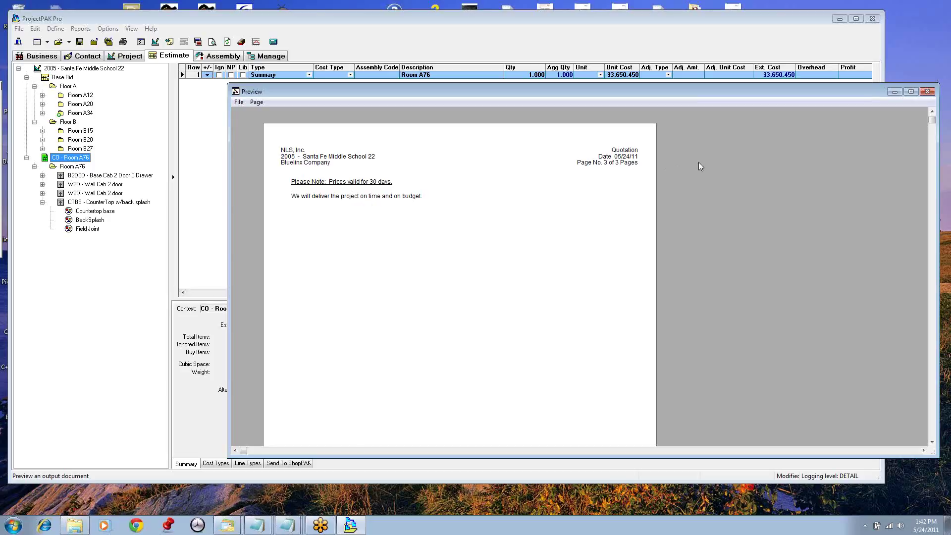
scroll(703, 165, up, 2)
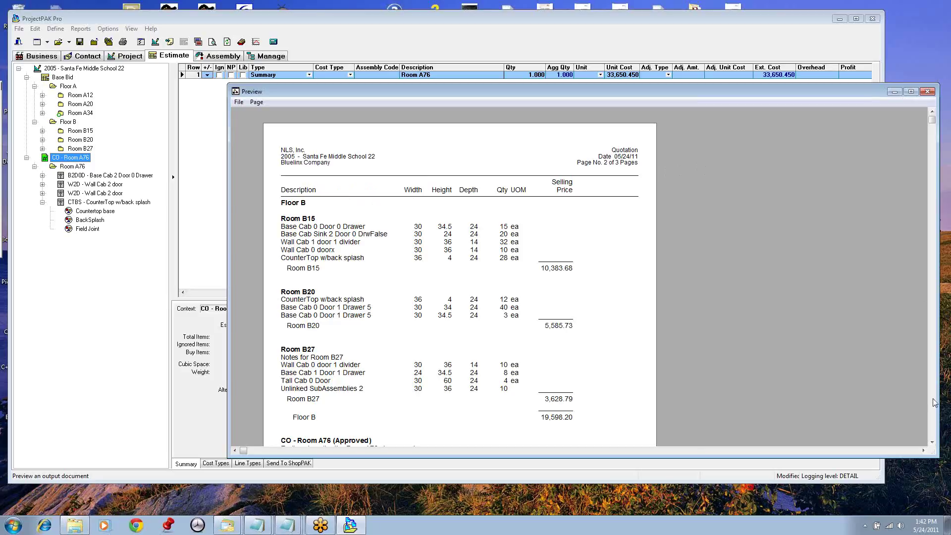
scroll(932, 443, down, 5)
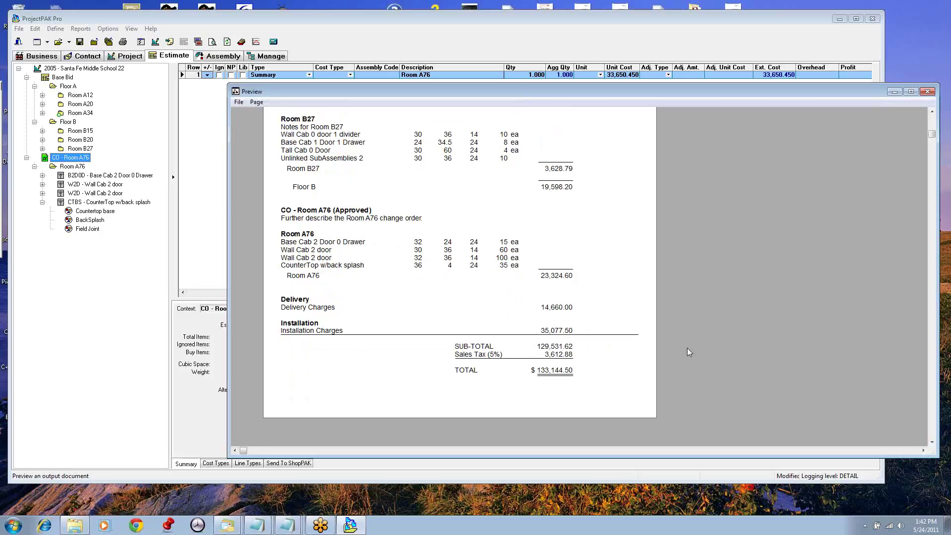
scroll(925, 431, down, 3)
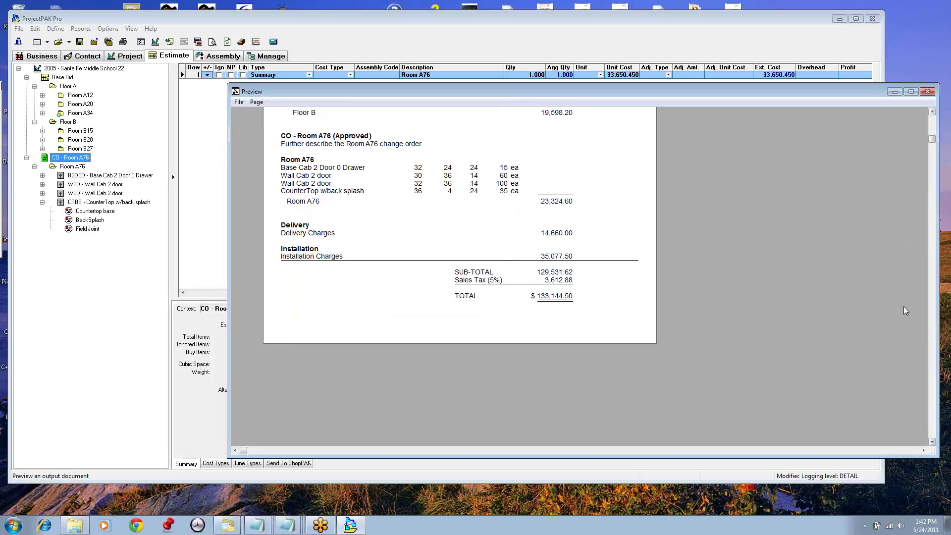
scroll(904, 306, down, 3)
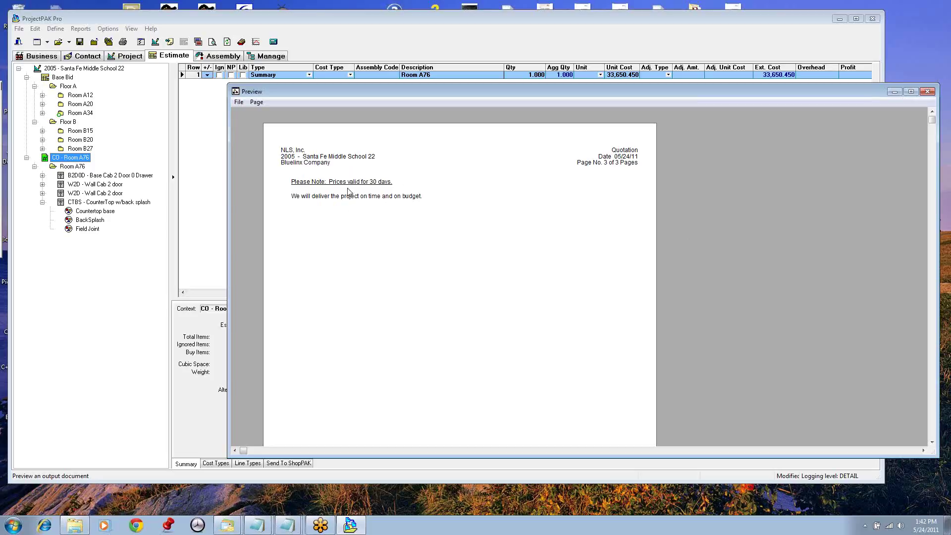
drag(326, 91, 291, 94)
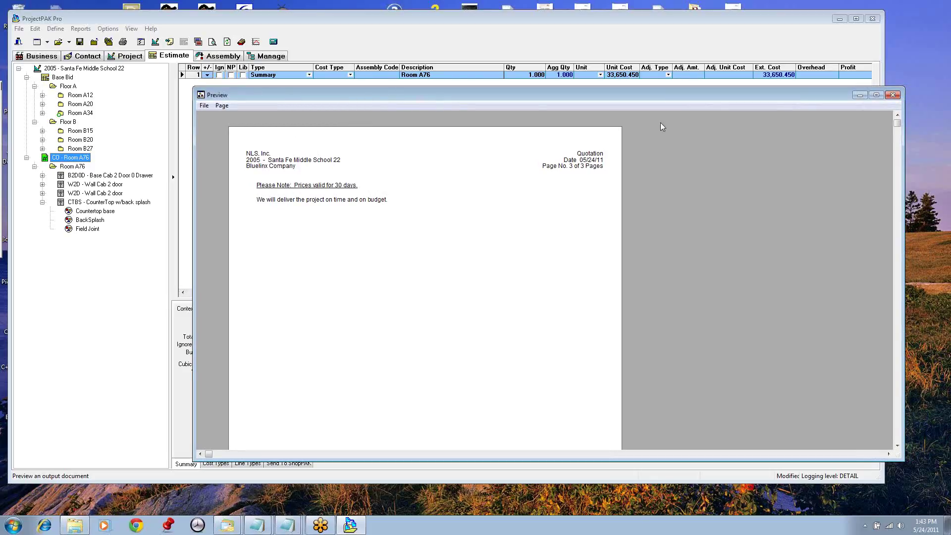
click(893, 97)
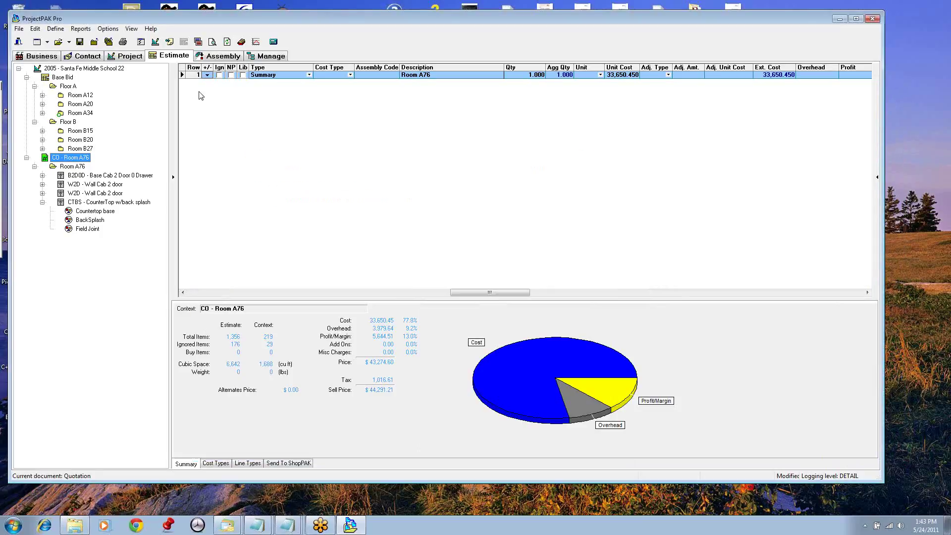
Show the rows of the B2D0D base cabinet under CO - Room A76, followed by the product rows of Room A34.
click(82, 175)
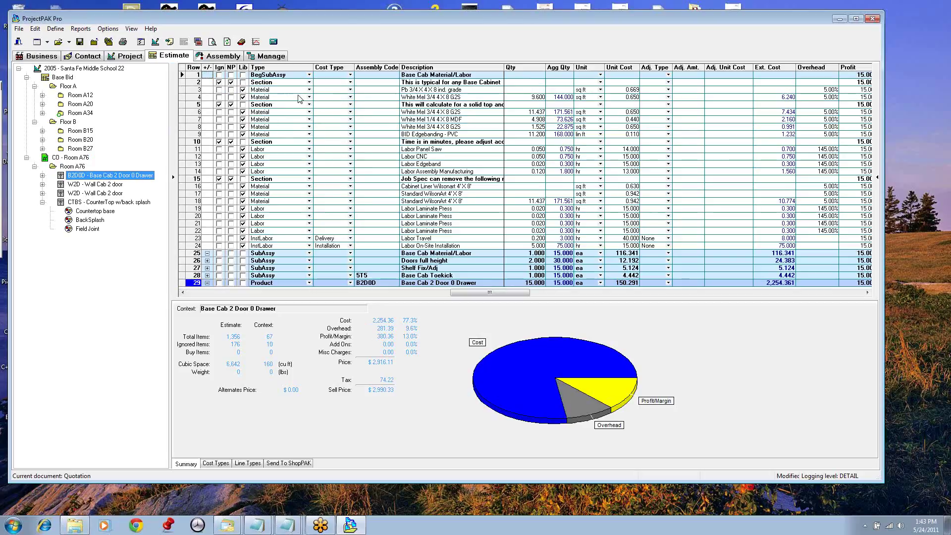
click(78, 113)
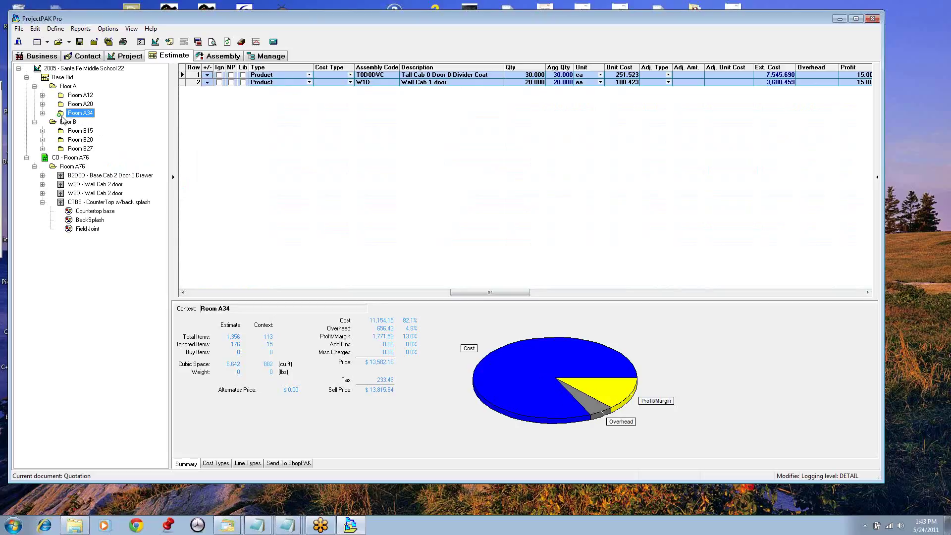
Set the alternate status of Room A34 to Pending.
click(171, 176)
click(241, 143)
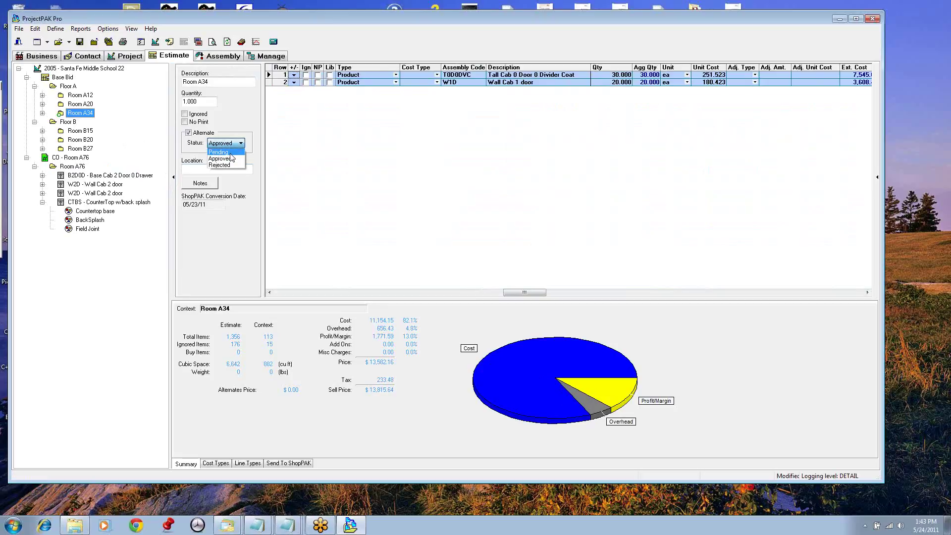
click(231, 154)
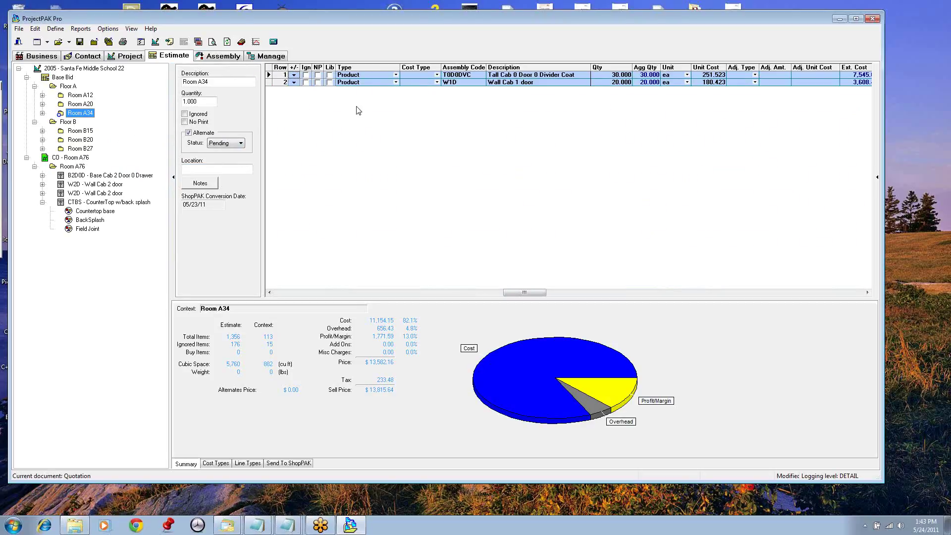
In Room A34's Tall Cab Material/Labor, clear No Print on the first section row and set its description to "sample exclusion".
click(43, 113)
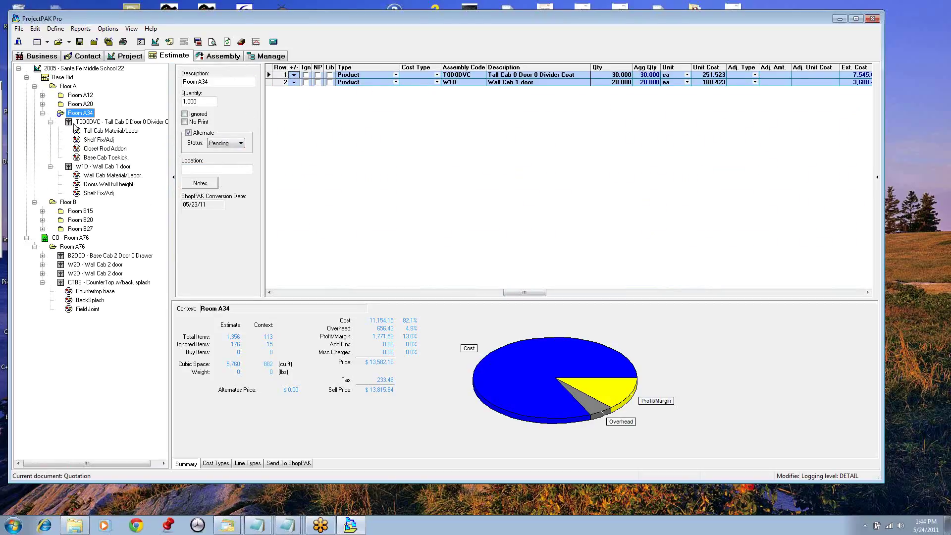
click(94, 131)
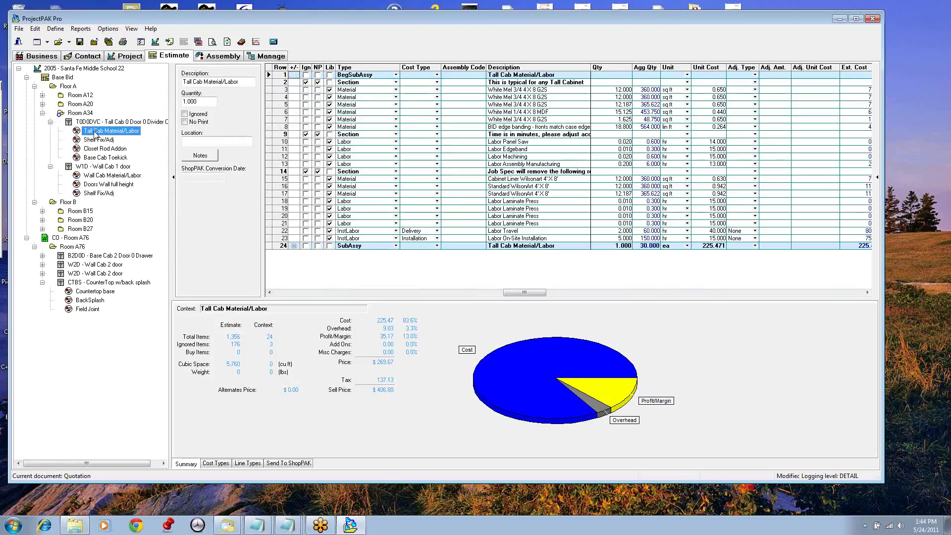
click(364, 89)
click(367, 83)
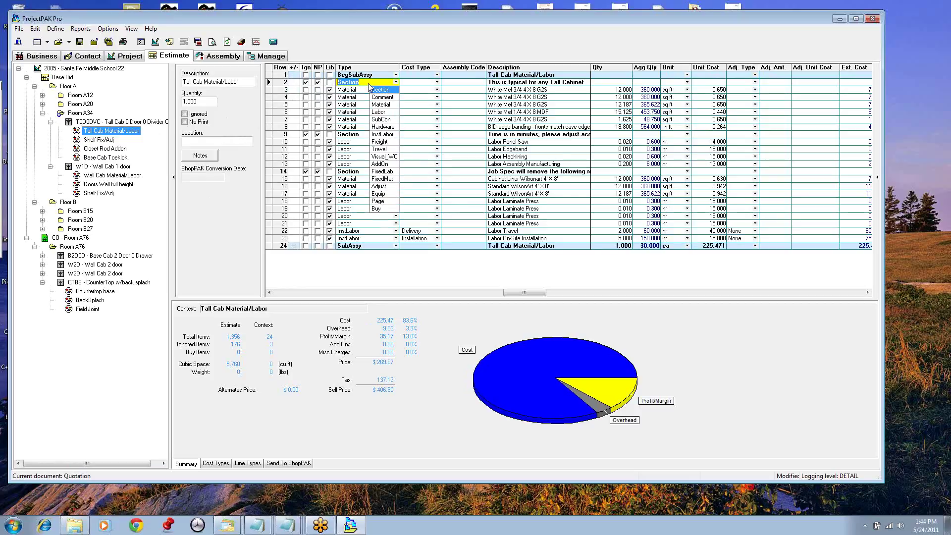
click(505, 83)
click(318, 83)
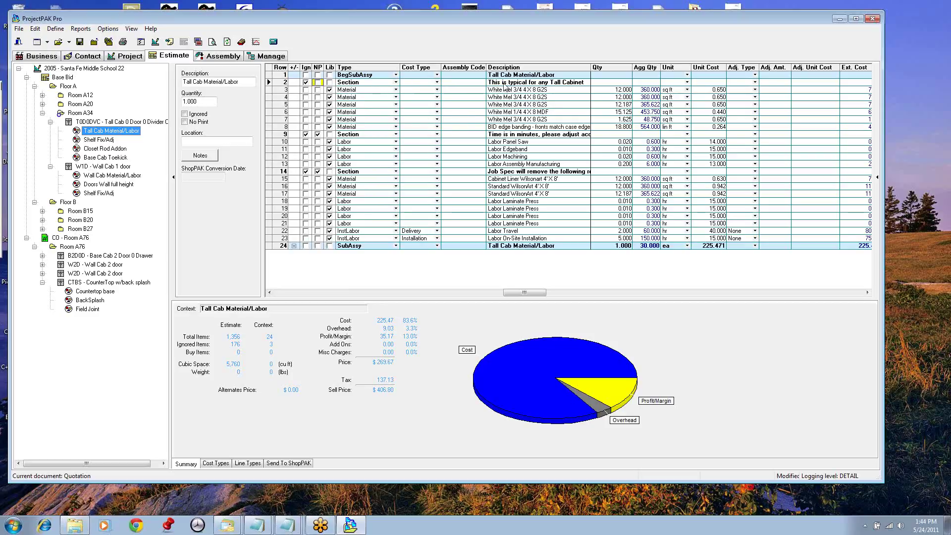
click(538, 83)
drag(590, 86, 476, 90)
text(sampl)
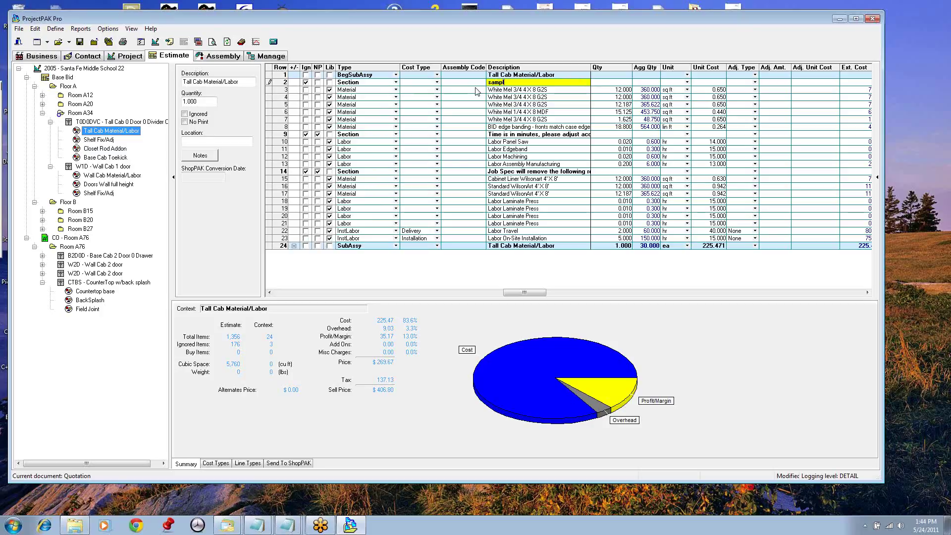
text(e exclusion)
Insert a Comment row after the first section row, with the description "sample exclusion".
right_click(547, 90)
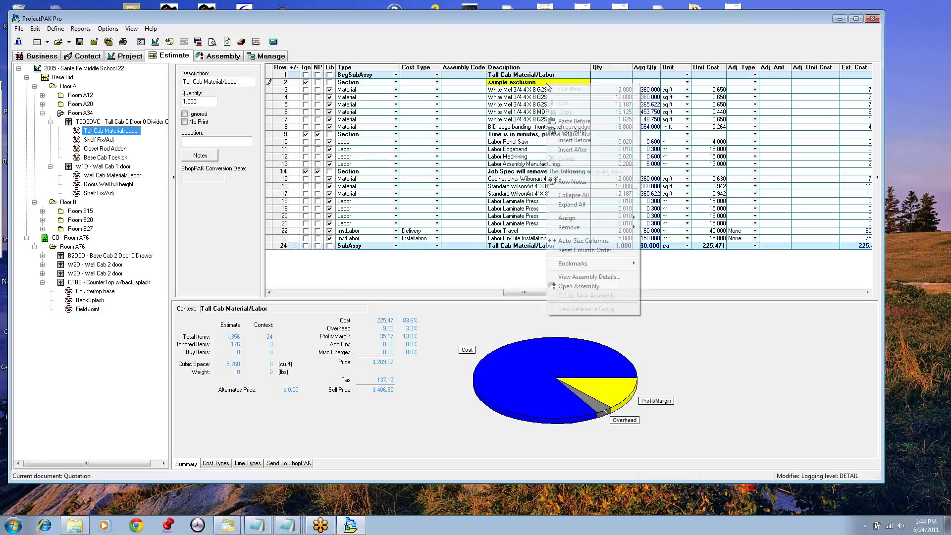
click(574, 141)
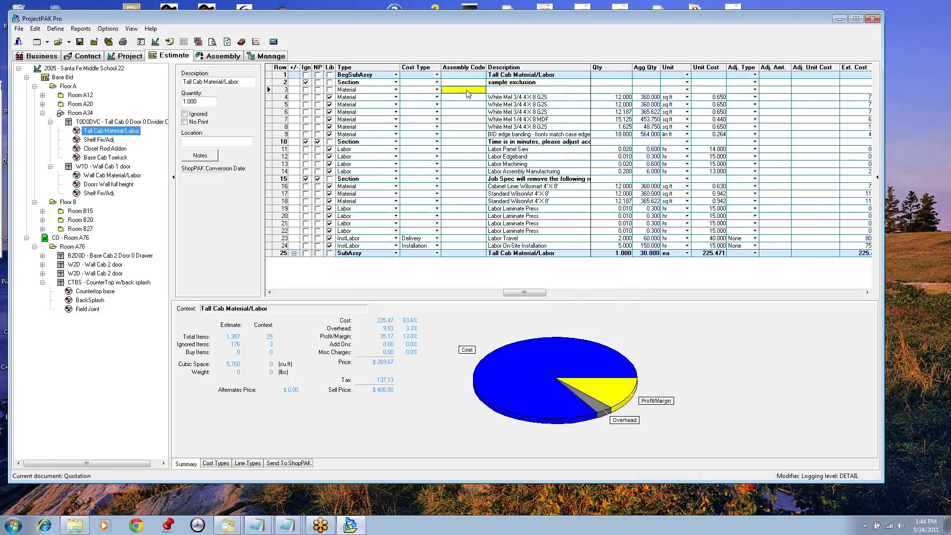
click(396, 90)
click(386, 113)
click(512, 89)
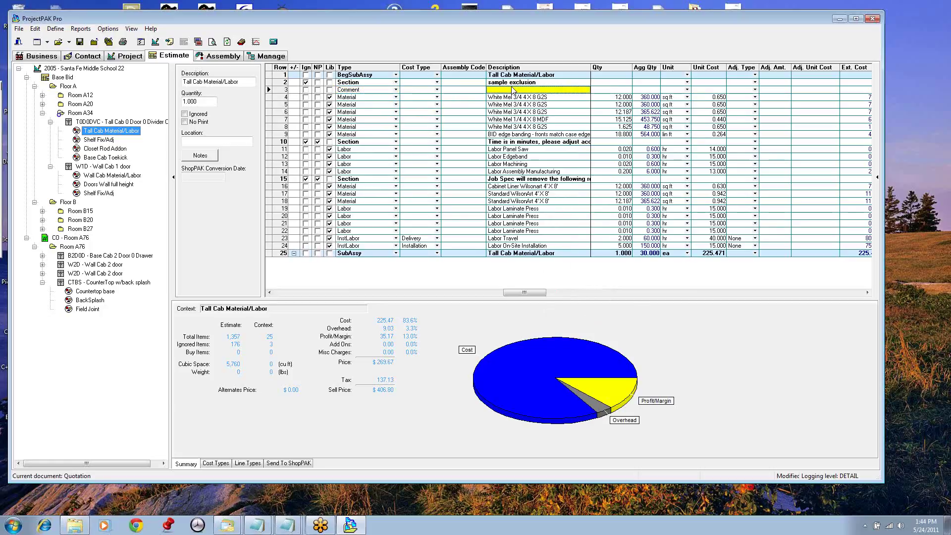
text(sample exclusion)
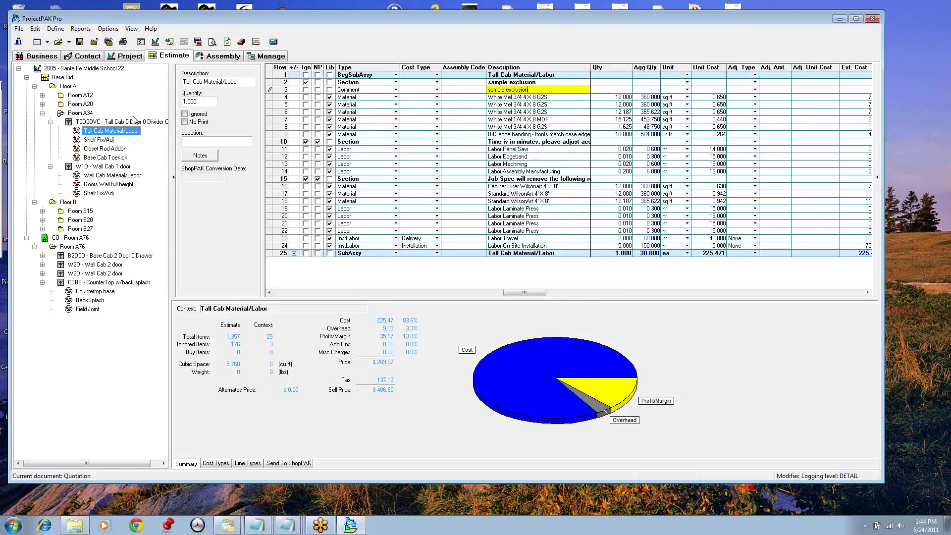
Mark the tall cabinet's Shelf Fix/Adj, Closet Rod Addon and Base Cab Toekick subassemblies as ignored.
click(97, 142)
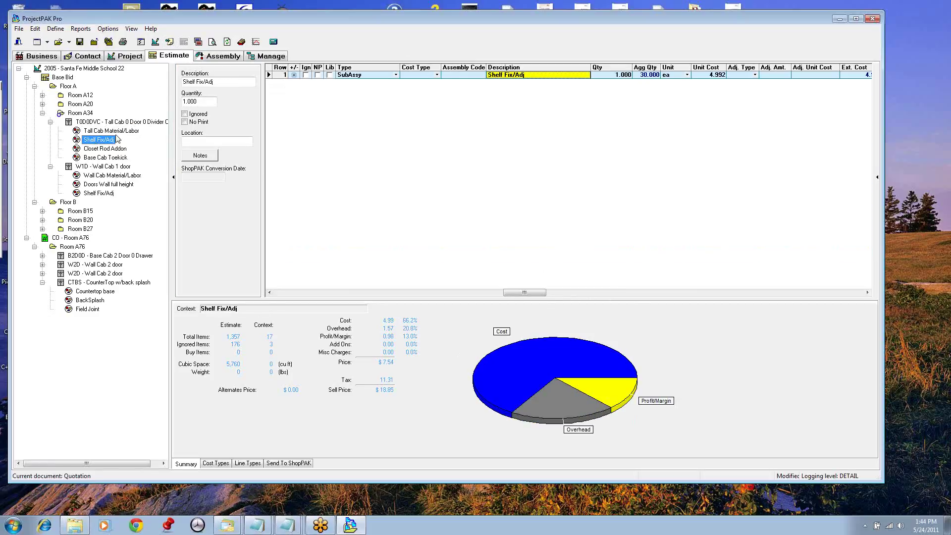
click(306, 75)
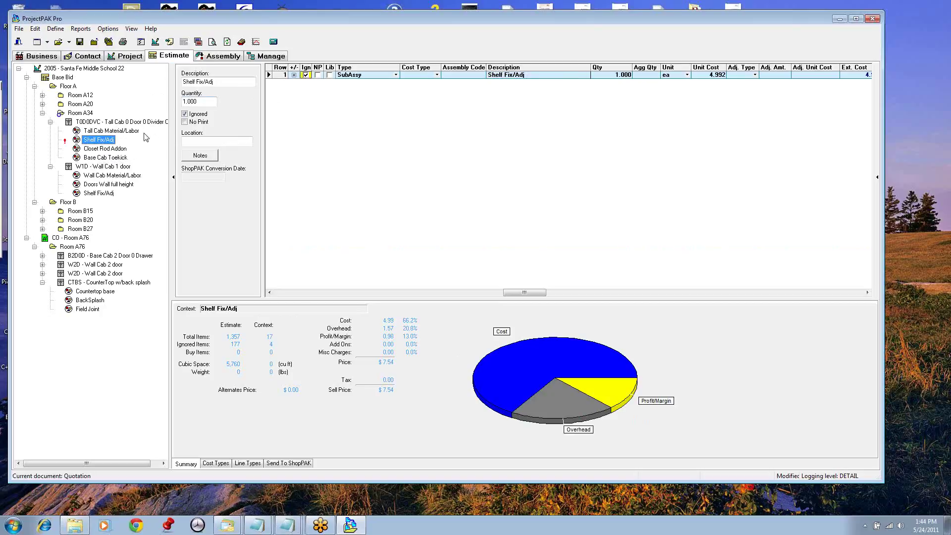
click(102, 150)
click(306, 75)
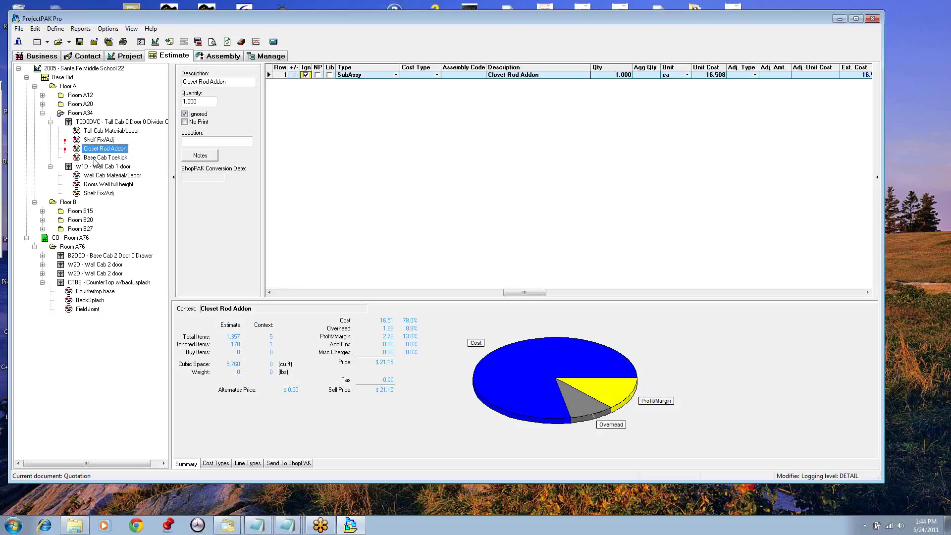
click(97, 159)
click(306, 74)
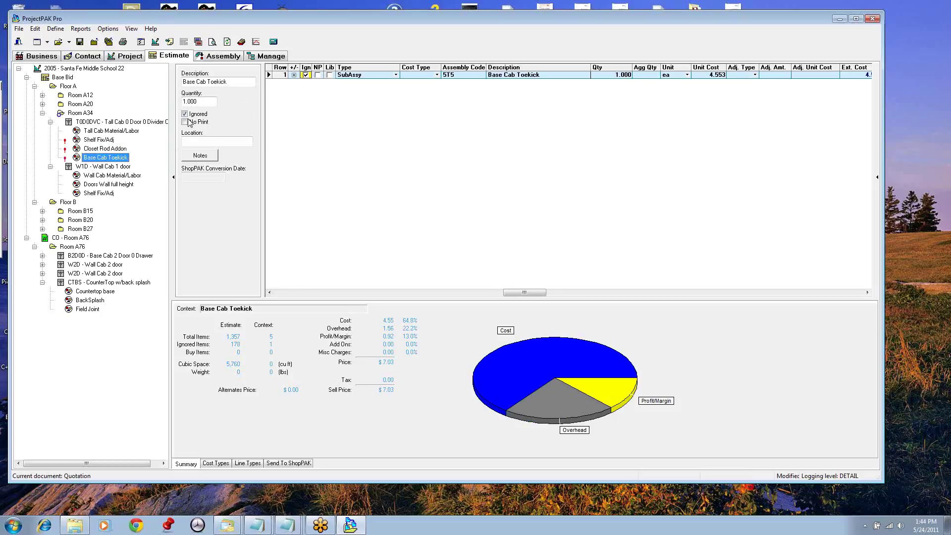
Preview the Quotation and examine its Floor A and Floor B sections through the start of page 2.
click(213, 42)
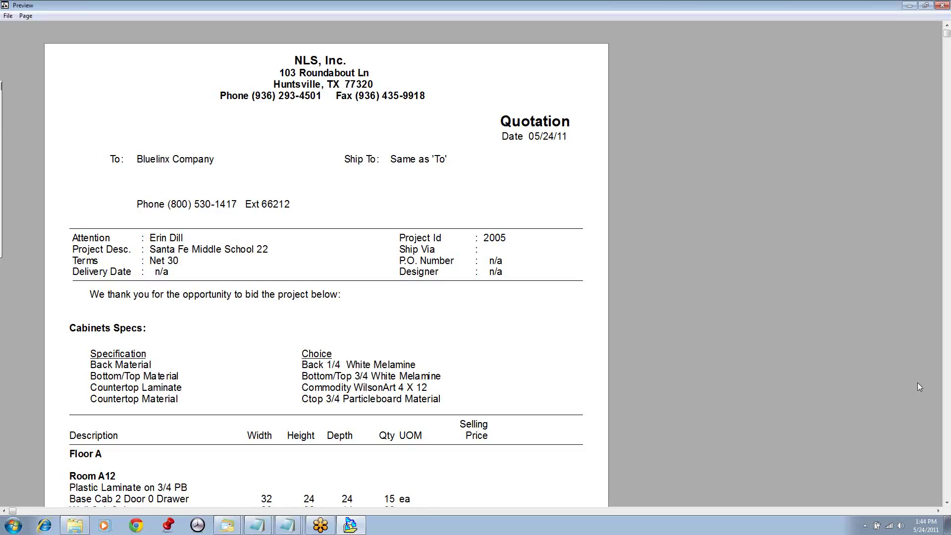
click(947, 410)
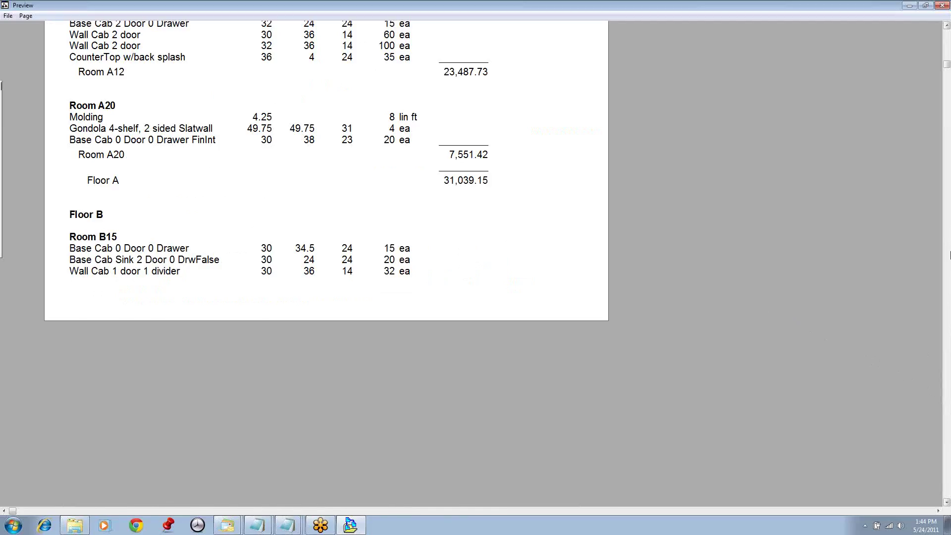
click(950, 255)
click(950, 266)
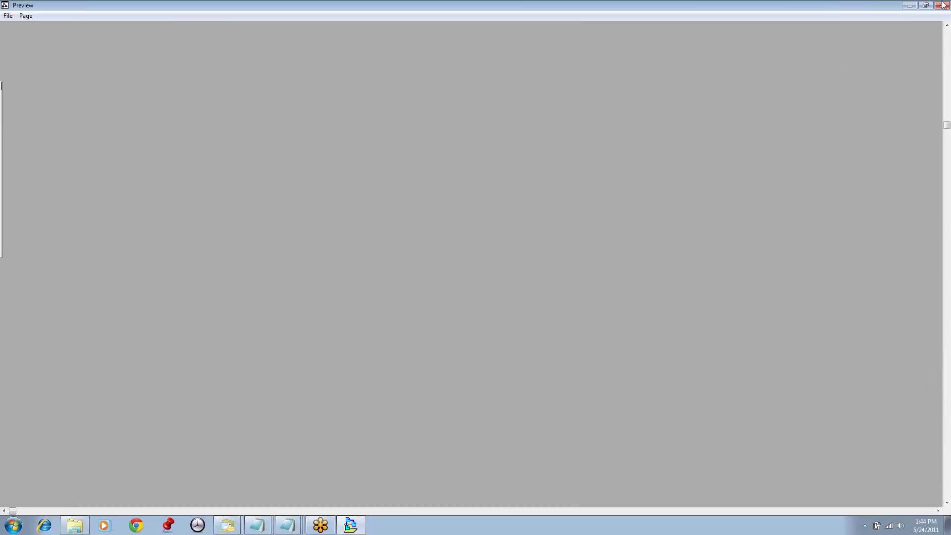
click(949, 48)
click(949, 47)
click(949, 48)
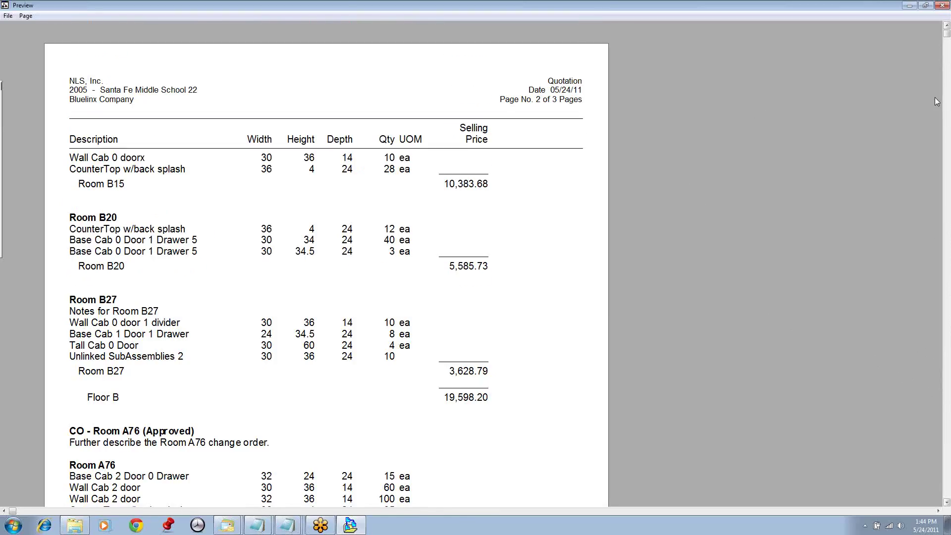
Examine the pending Room A34 section beneath the Quotation totals and its continuation on page 3, and close the preview.
key(Page_Down)
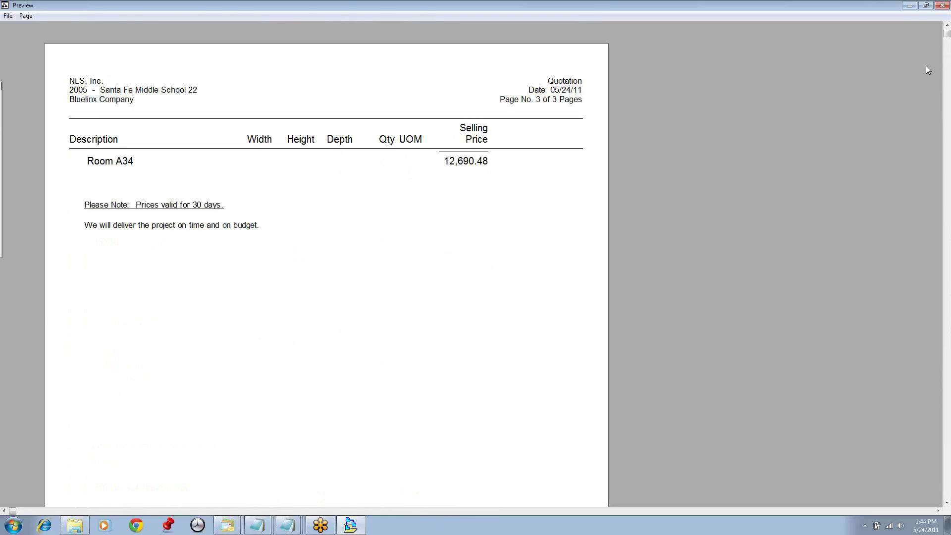
key(Page_Up)
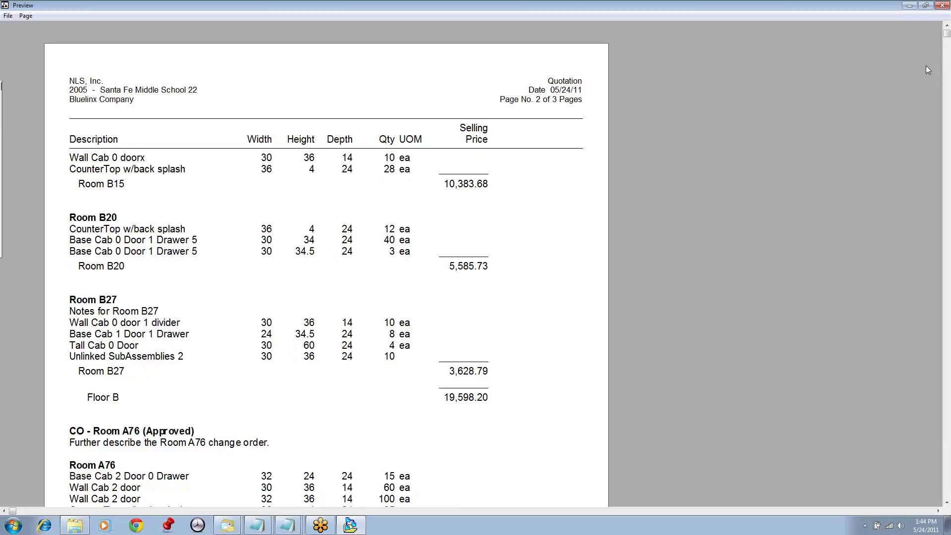
click(948, 282)
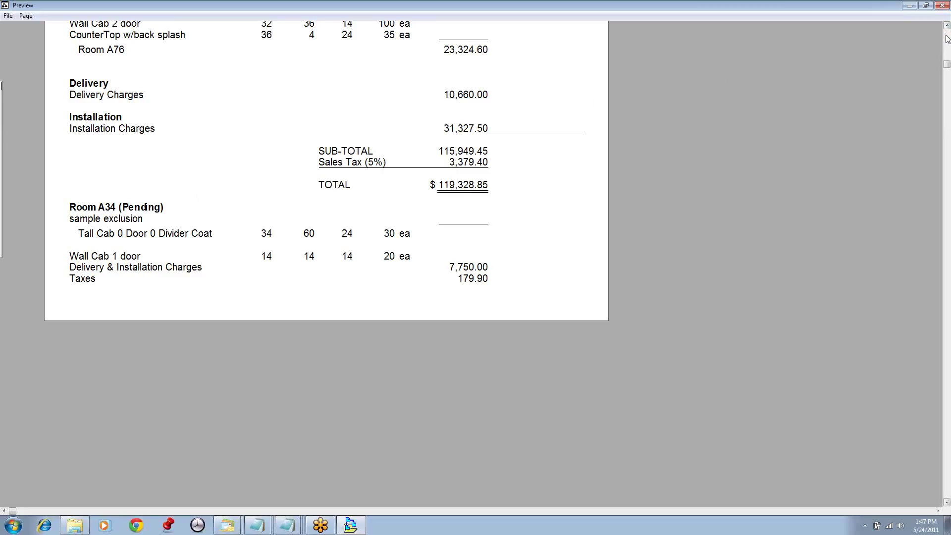
click(947, 38)
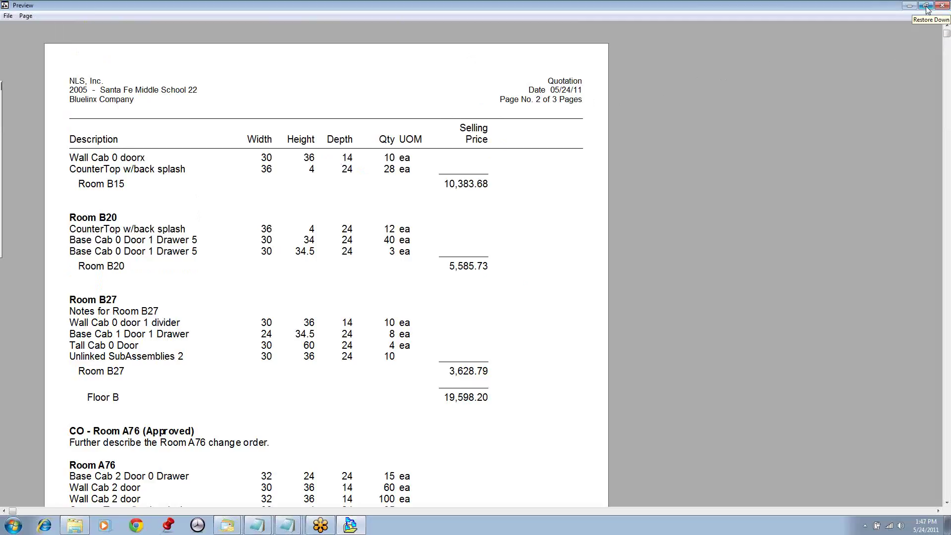
click(942, 6)
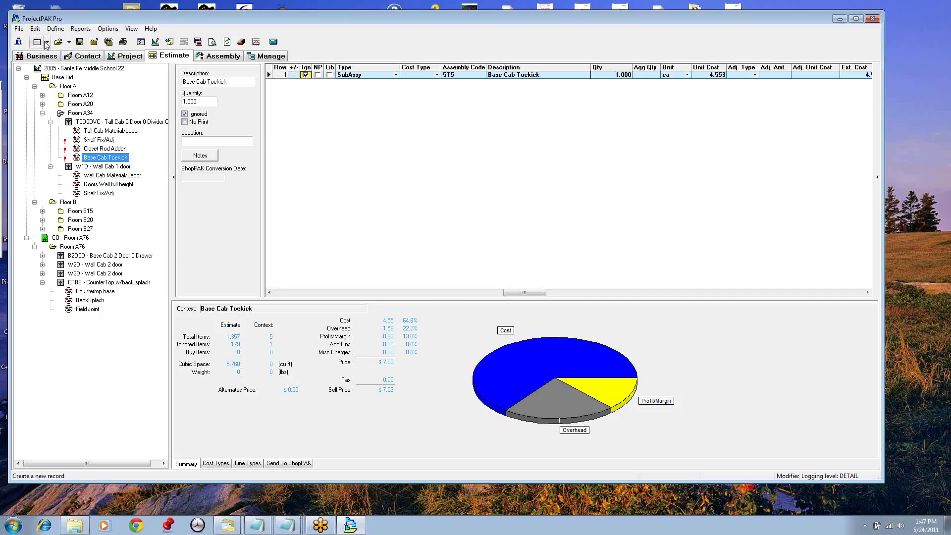
Check the export options for the Quotation, including RTF Document.
click(19, 29)
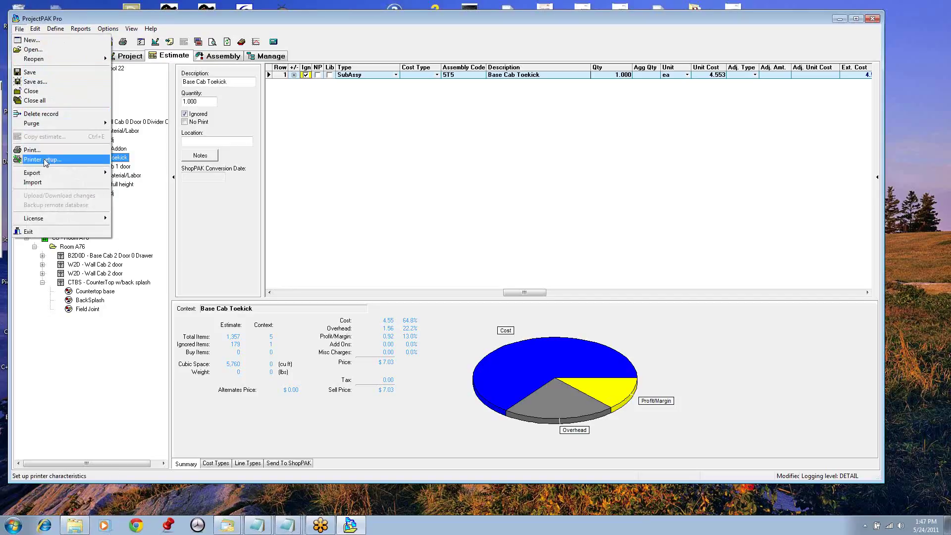
mouse_move(46, 172)
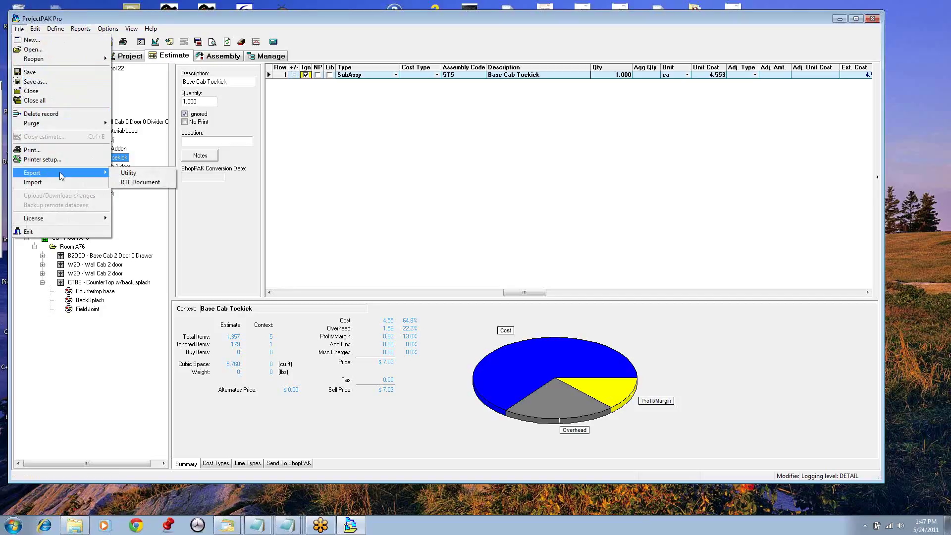
click(144, 183)
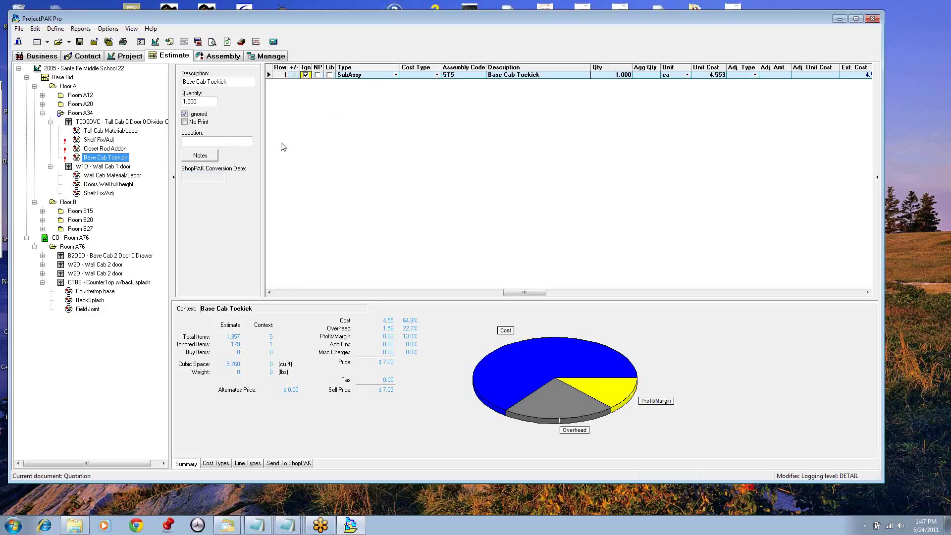
Mark Room A20 and Room A12 as alternates with Pending status.
click(172, 179)
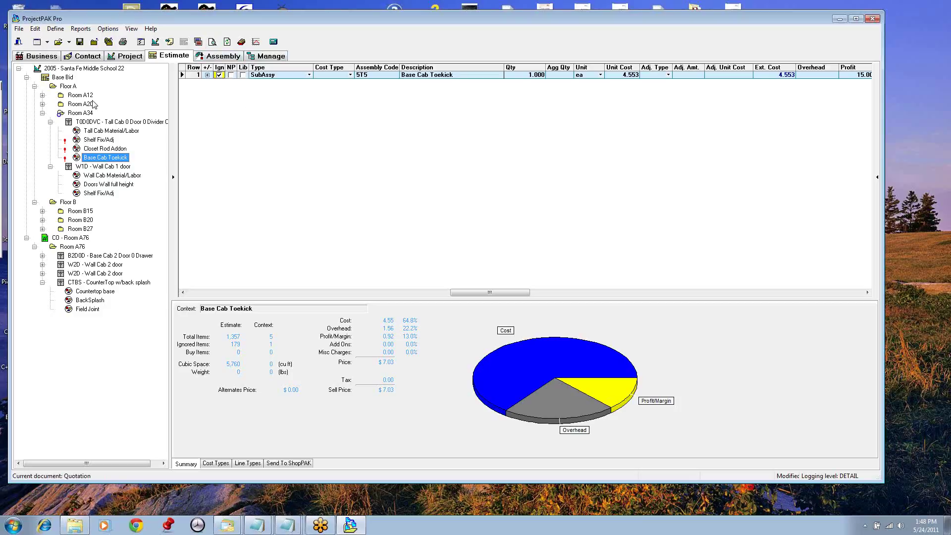
click(76, 105)
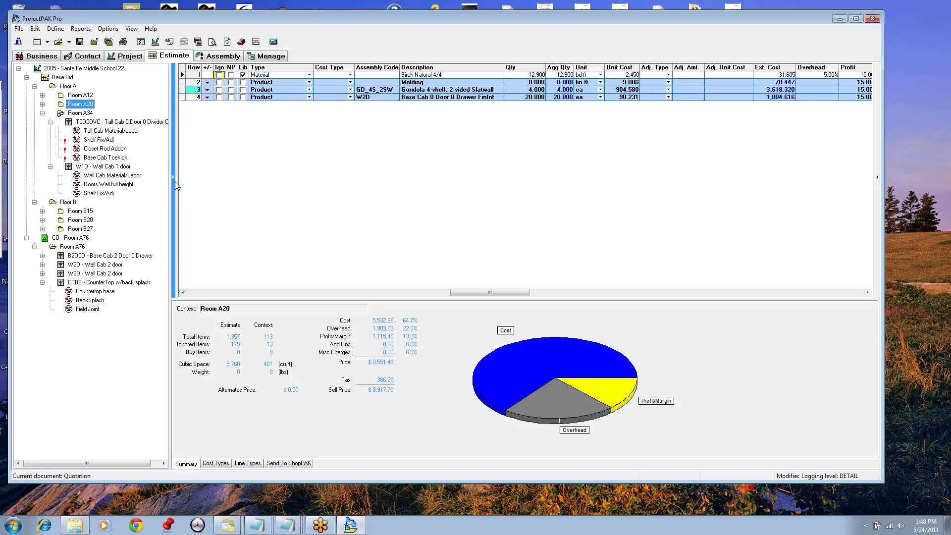
click(174, 179)
click(188, 133)
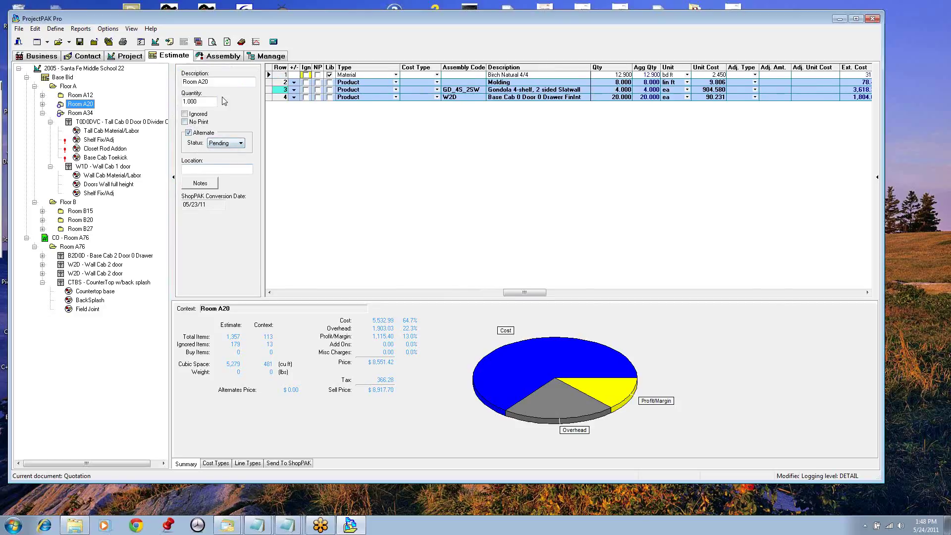
click(80, 95)
click(189, 133)
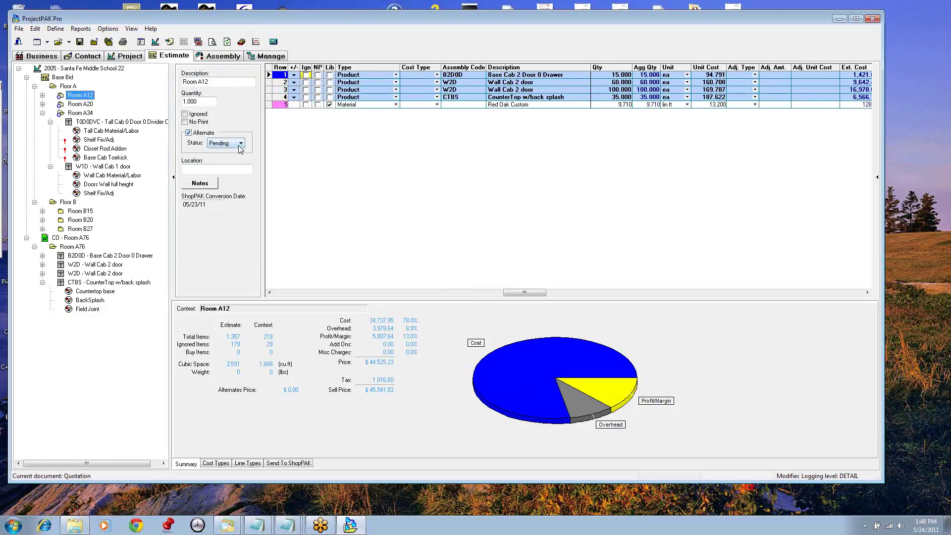
Preview the Quotation, examine its totals and the pending Room A12, A20 and A34 sections on page 2, and close the preview.
click(212, 42)
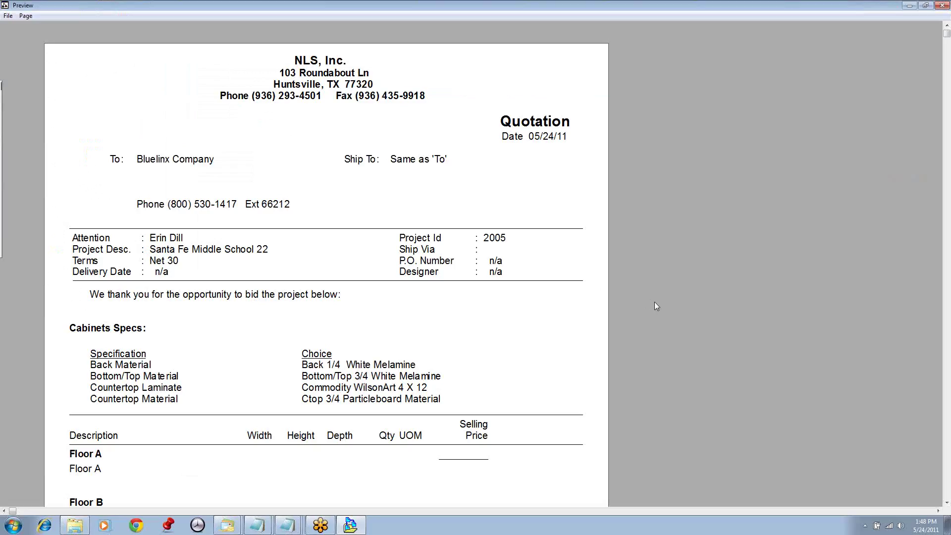
click(948, 386)
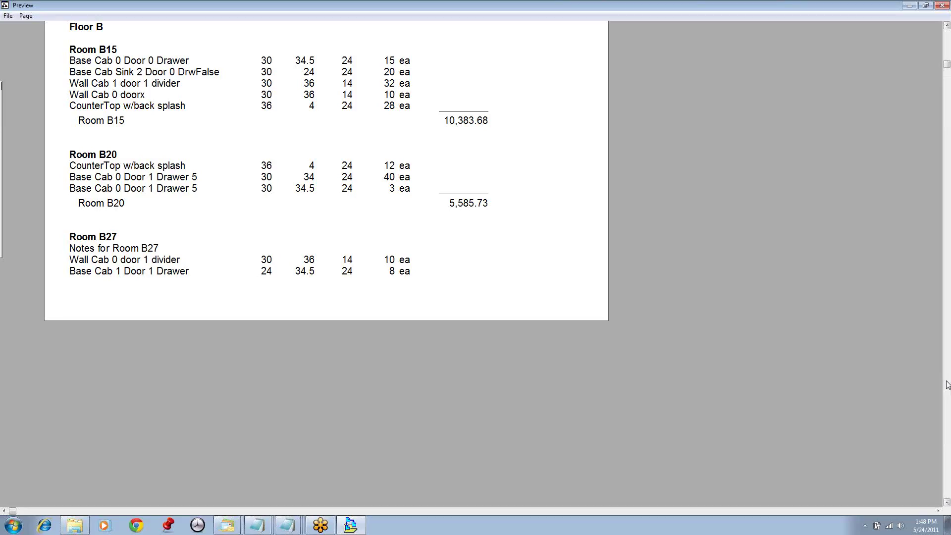
click(947, 385)
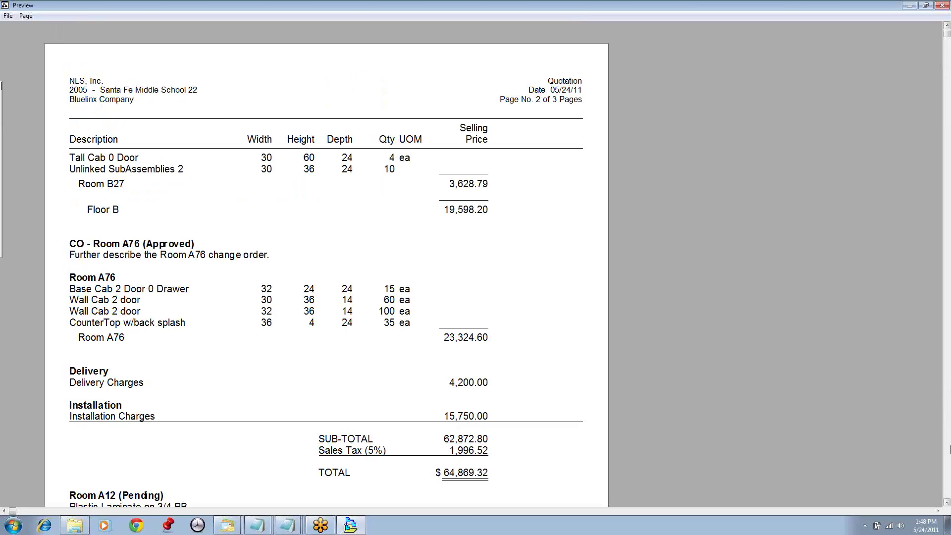
click(948, 503)
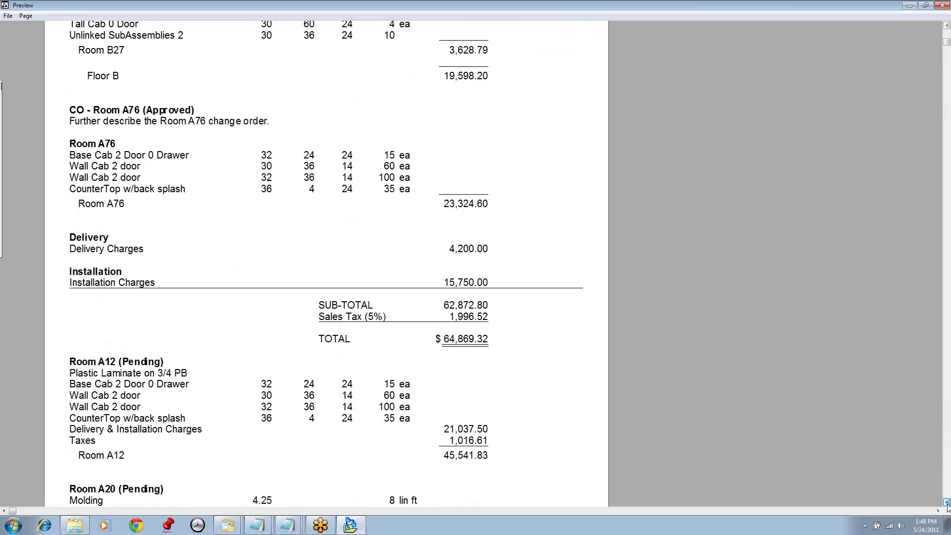
click(947, 503)
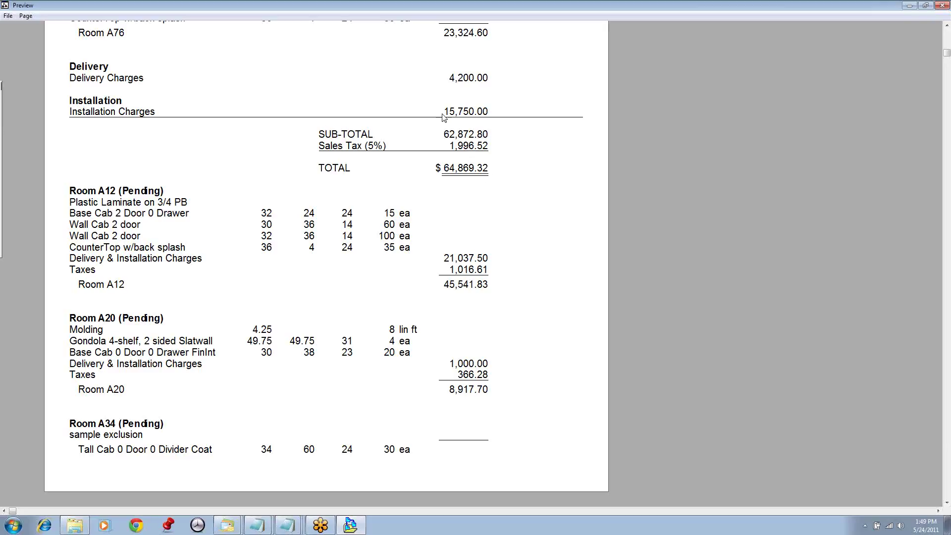
click(943, 7)
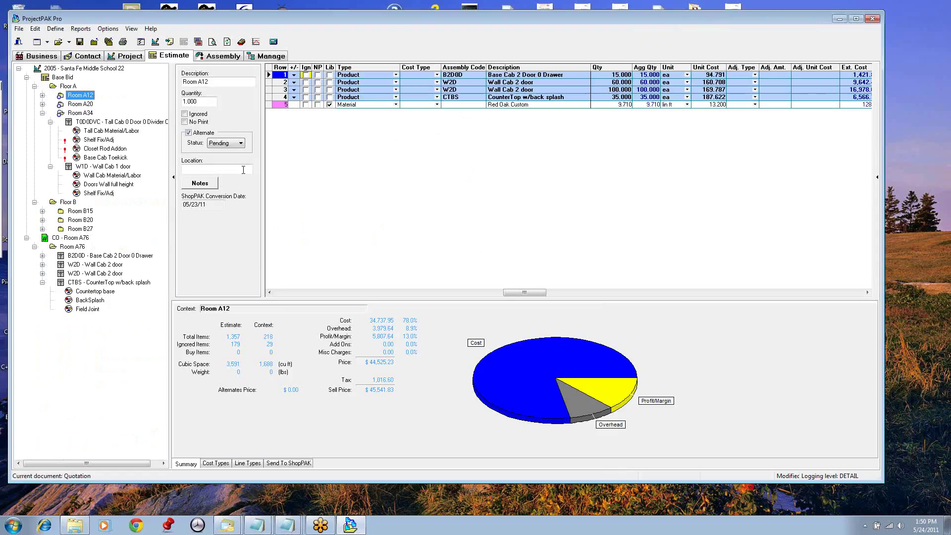
Widen the estimate tree slightly and collapse the T0D0DVC and W1D products under Room A34, keeping the room's properties displayed.
click(173, 176)
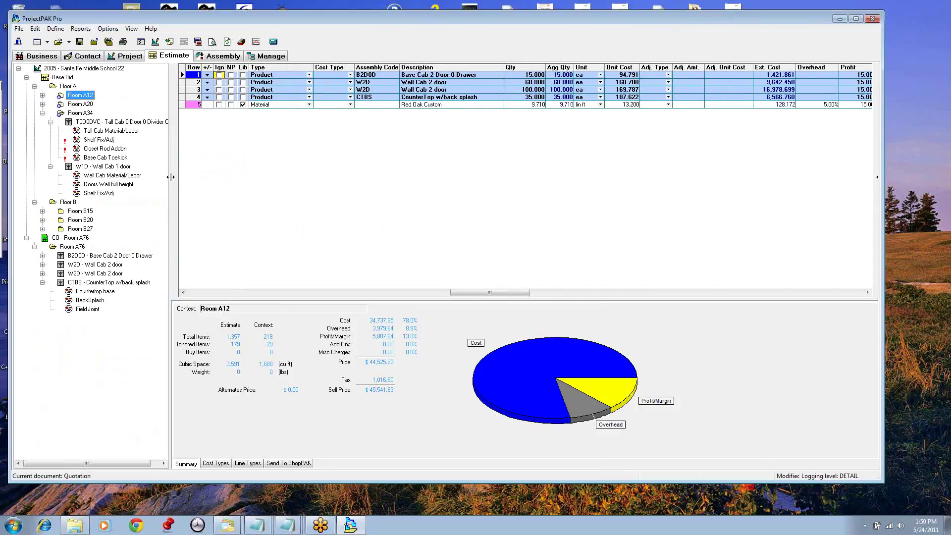
drag(169, 179, 196, 178)
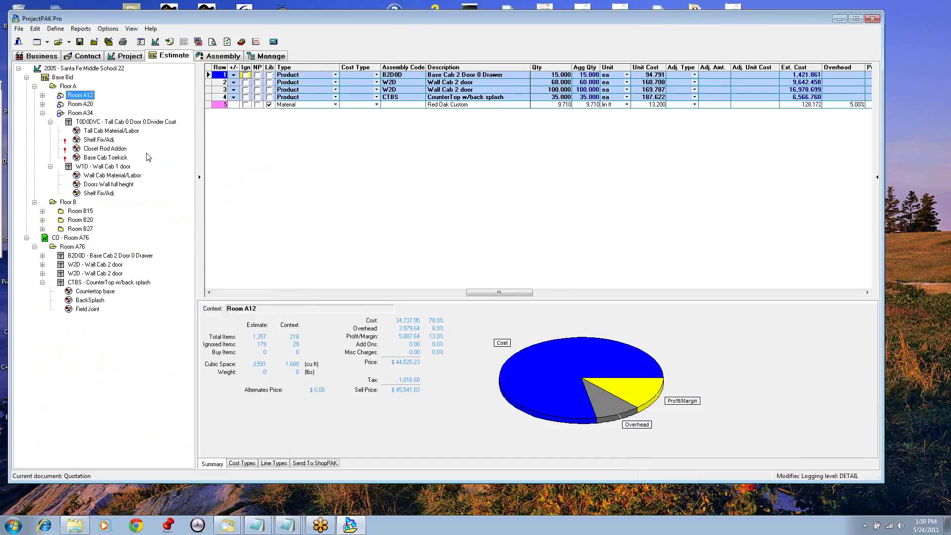
click(70, 113)
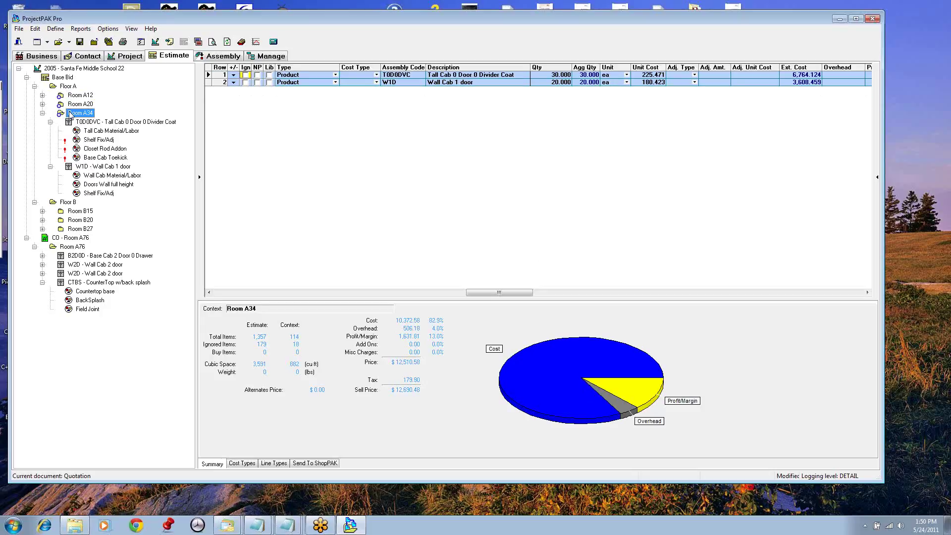
click(50, 122)
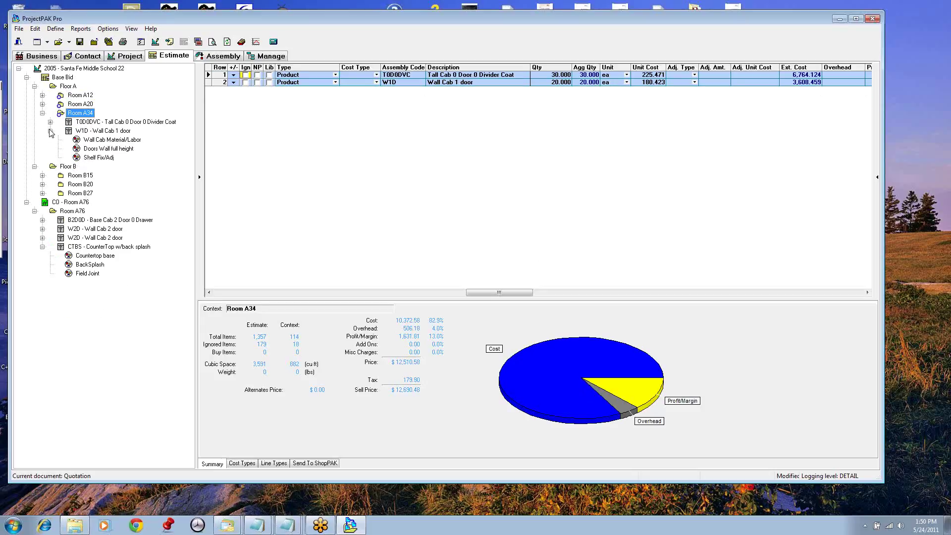
click(50, 131)
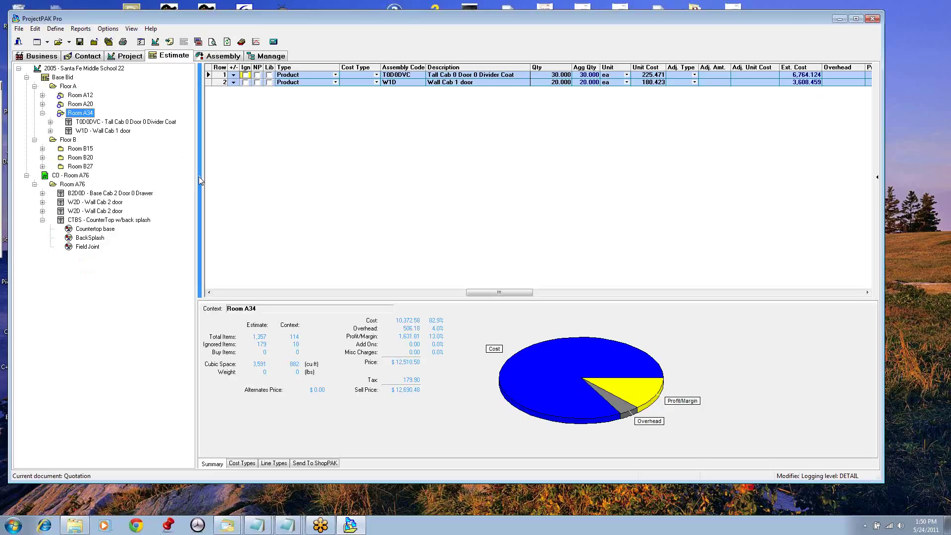
click(199, 177)
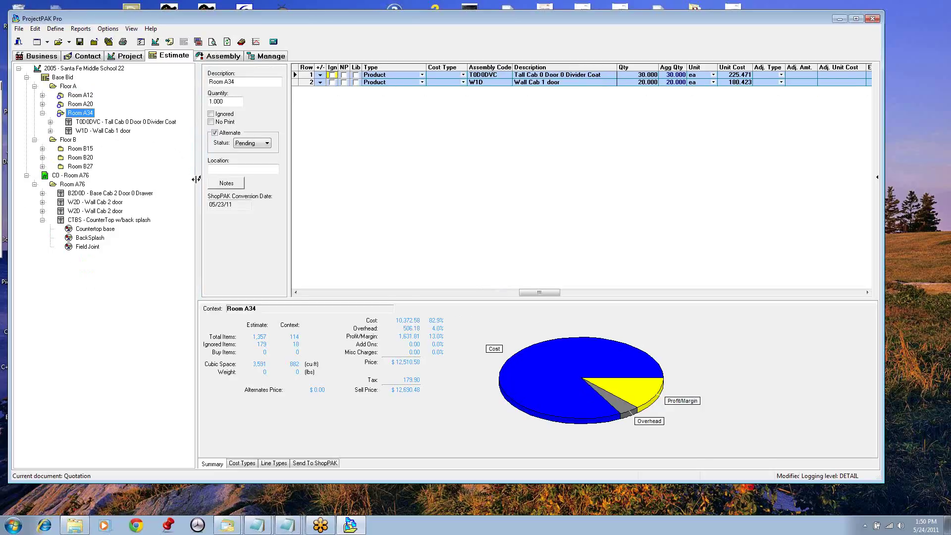
drag(195, 178, 184, 177)
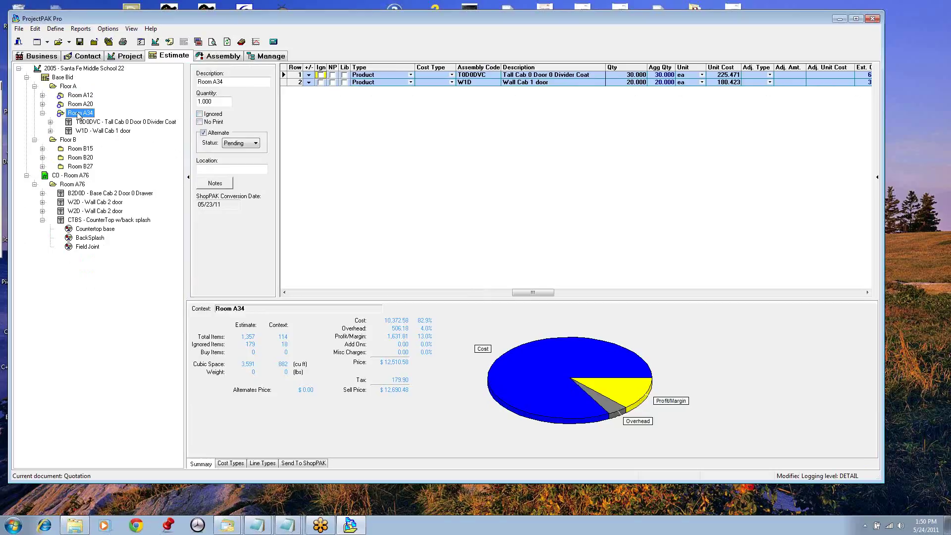
Mark Room A34 as No Print and expand its T0D0DVC and W1D products in the estimate tree.
click(200, 122)
click(50, 122)
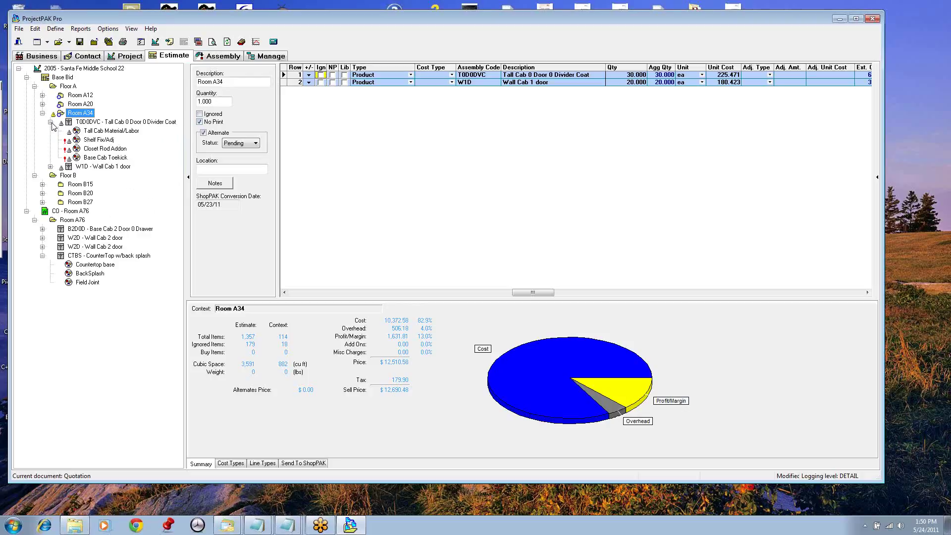
click(50, 166)
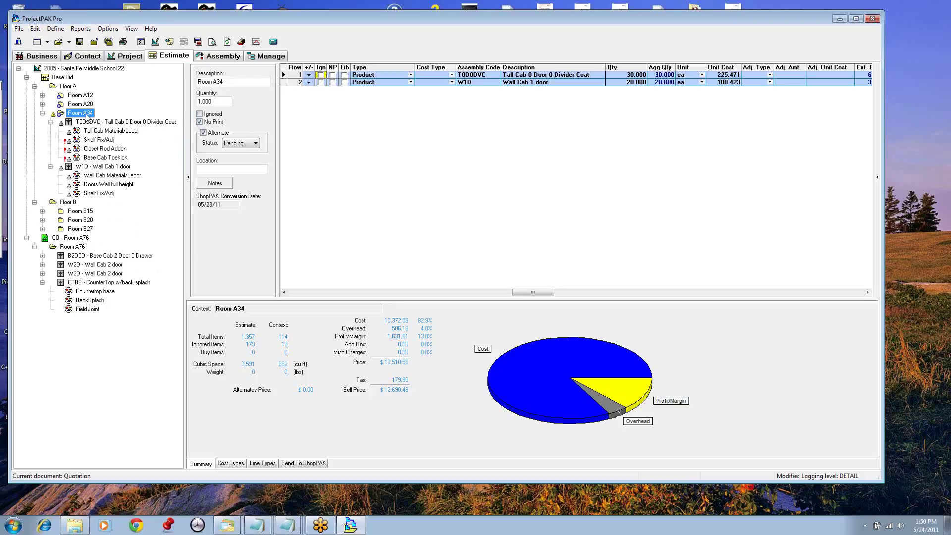
Preview the Quotation, check its Floor A, Floor B and page 2 sections for Room A34, and close the preview.
click(229, 44)
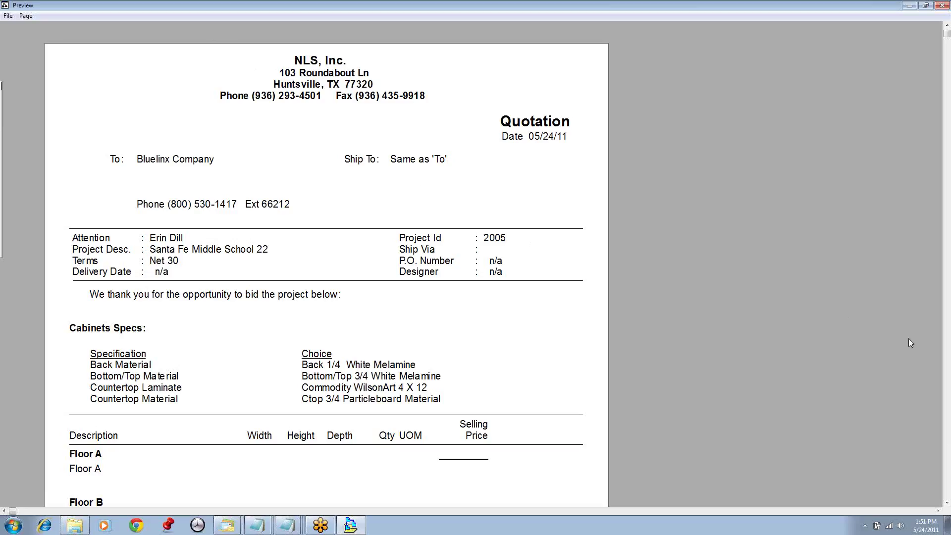
click(948, 460)
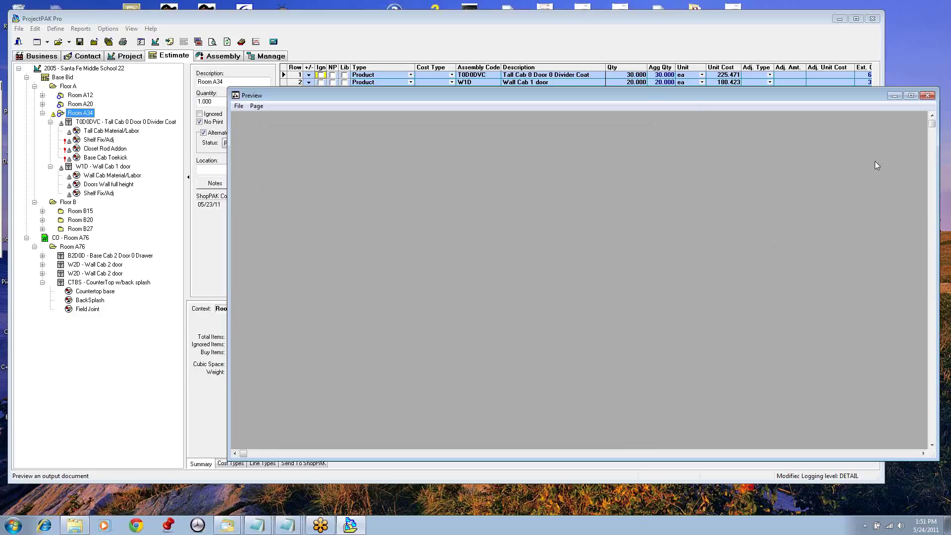
click(933, 447)
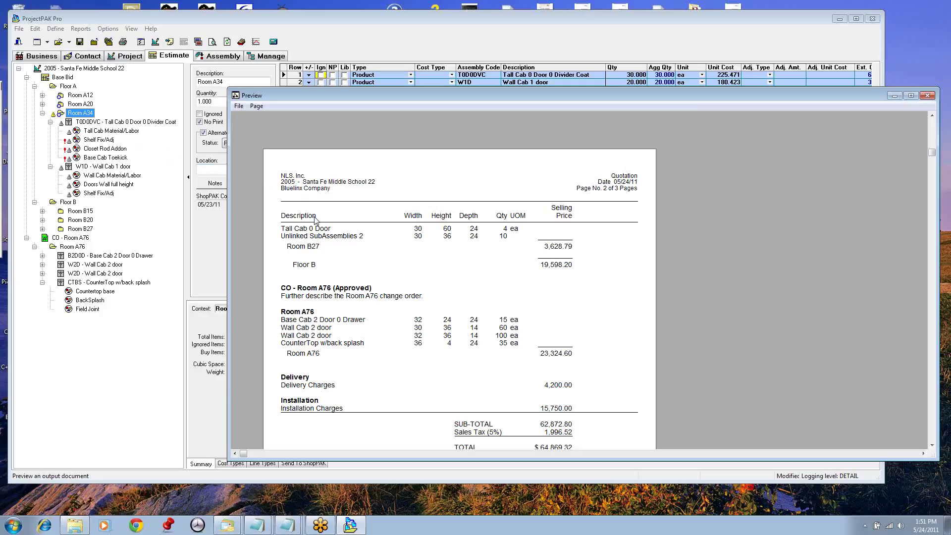
click(932, 132)
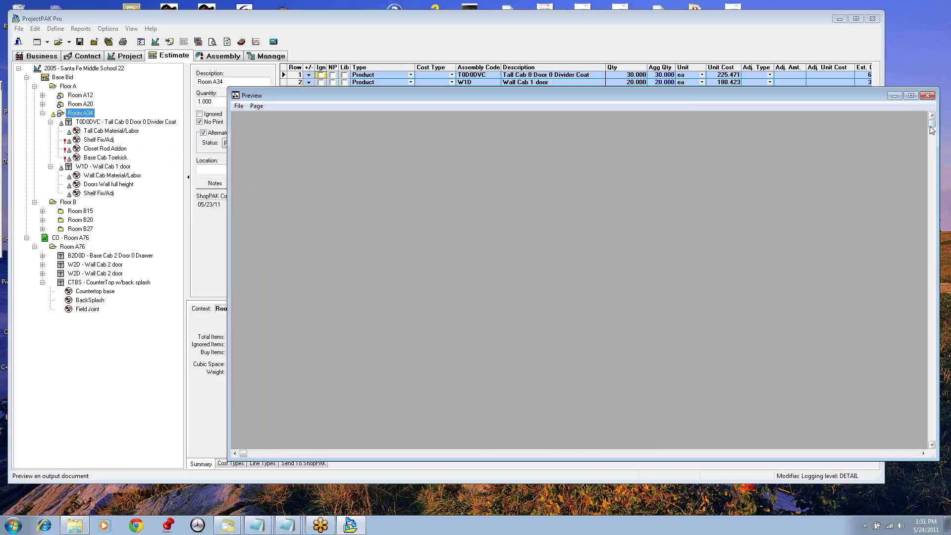
right_click(934, 238)
click(904, 291)
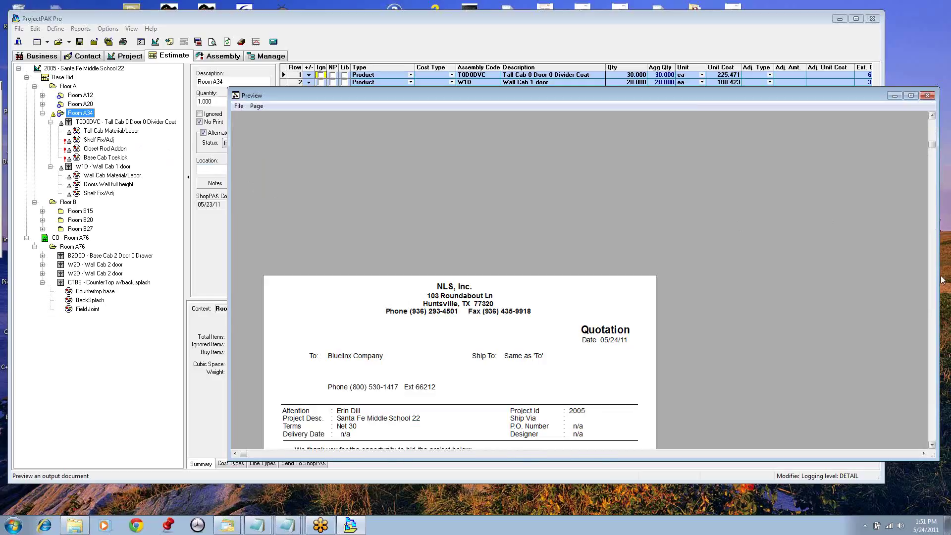
click(932, 445)
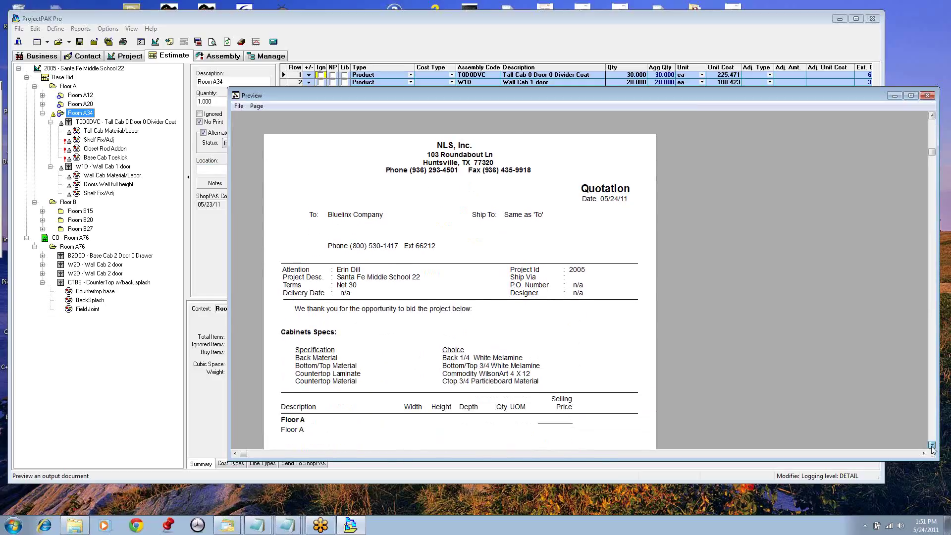
click(933, 444)
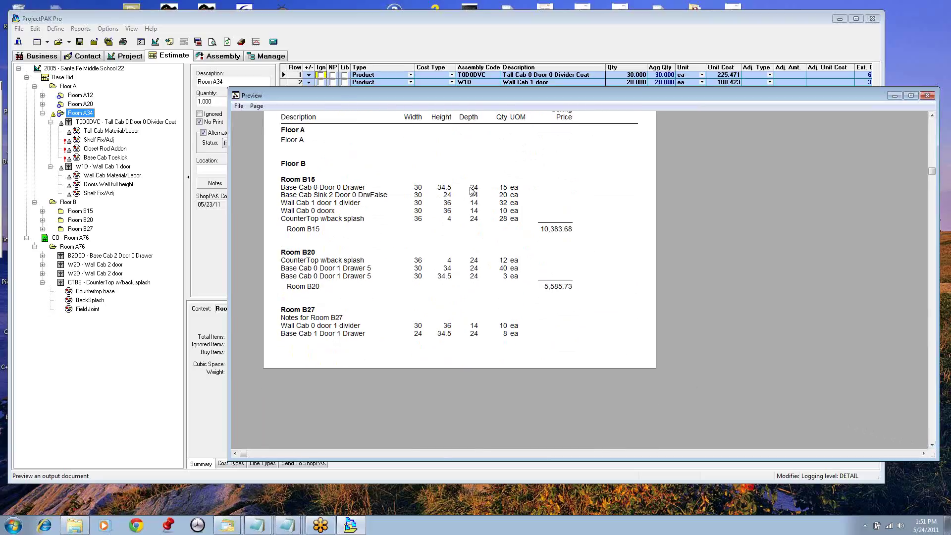
drag(623, 103, 540, 143)
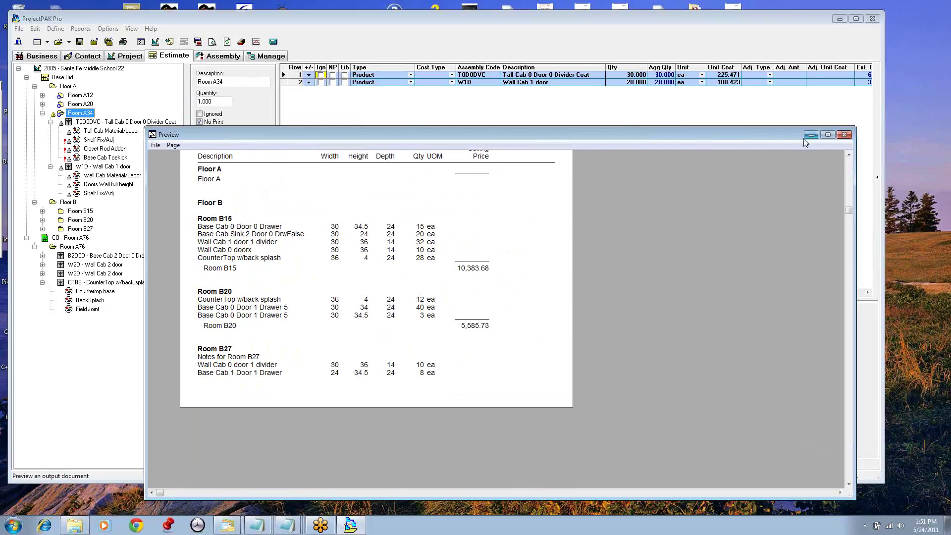
click(845, 135)
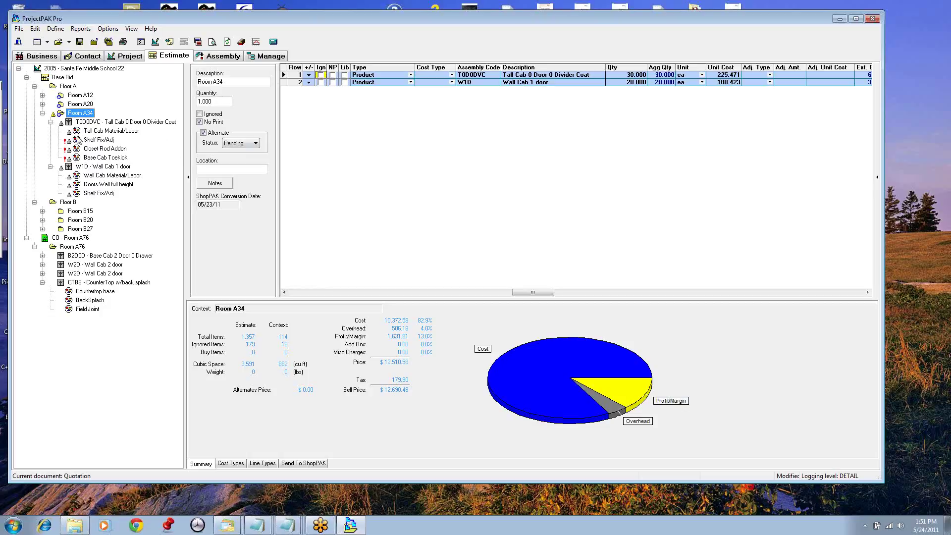
Mark Room A34 as Ignored in addition to No Print, with its products expanded in the estimate tree.
click(200, 122)
click(200, 122)
click(200, 114)
click(43, 114)
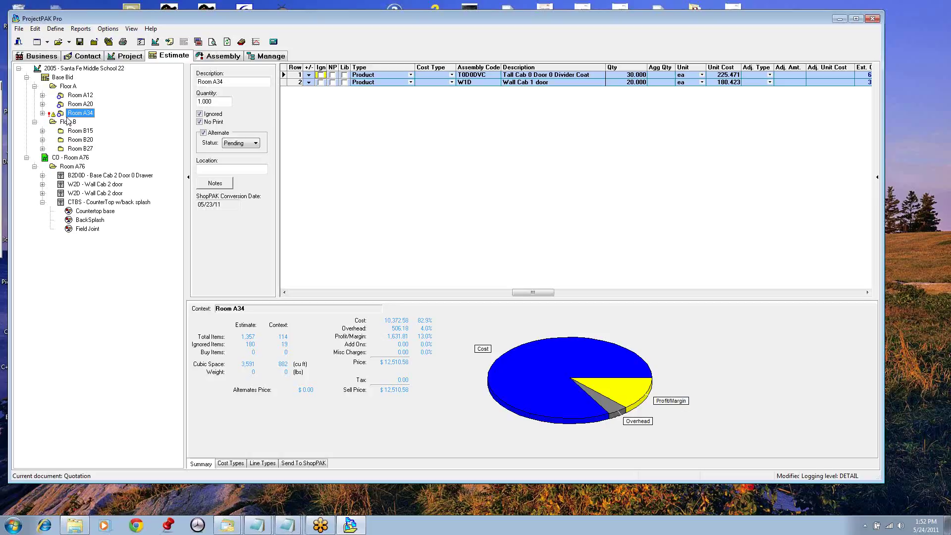
click(42, 114)
click(43, 114)
click(42, 113)
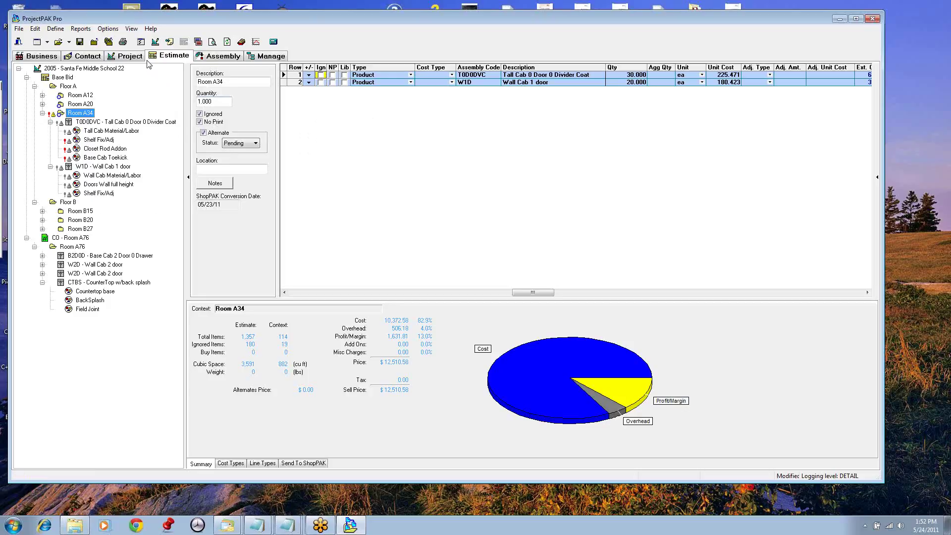
Open the output document settings for the Quotation, review its print options and special print directives, and accept them.
click(199, 44)
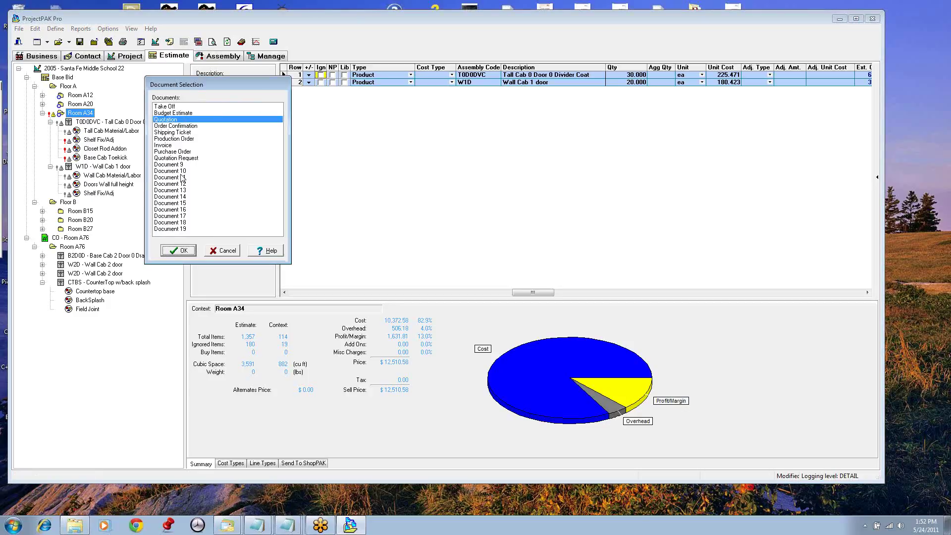
click(185, 248)
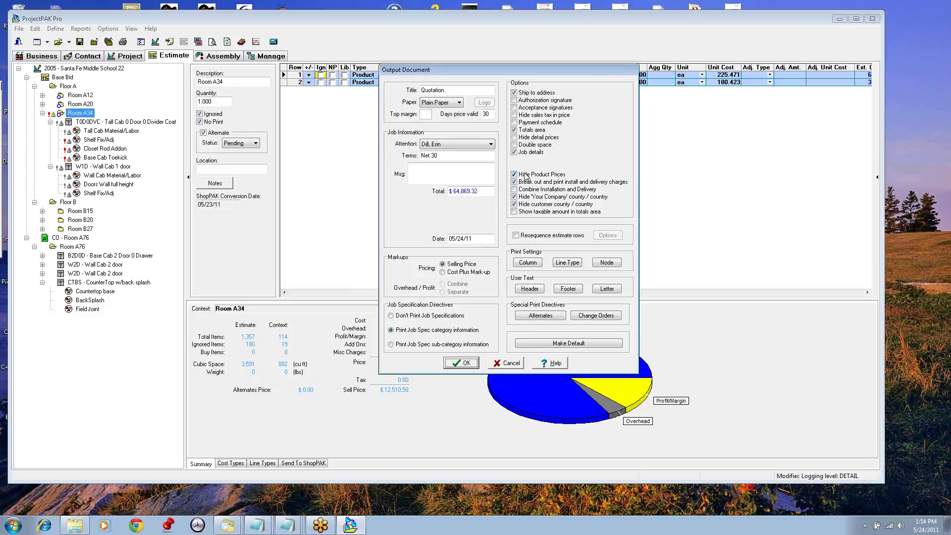
click(467, 364)
Preview the Quotation and examine its cabinet specs, Floor A and Floor B sections on page 1.
click(213, 43)
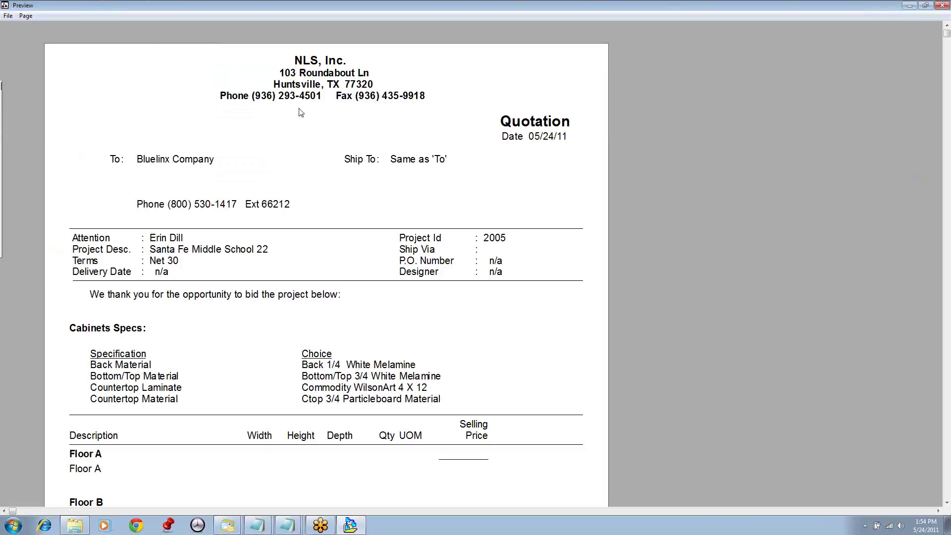
click(947, 461)
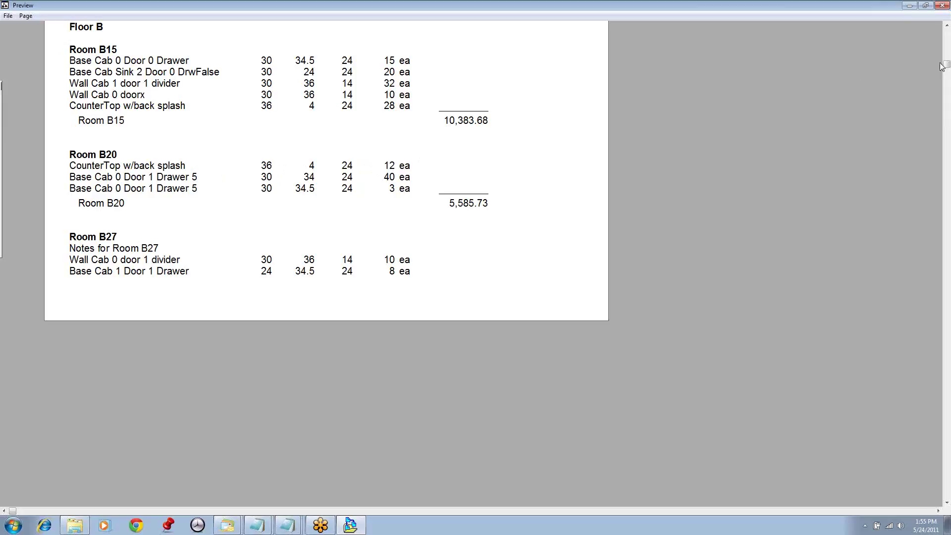
click(947, 27)
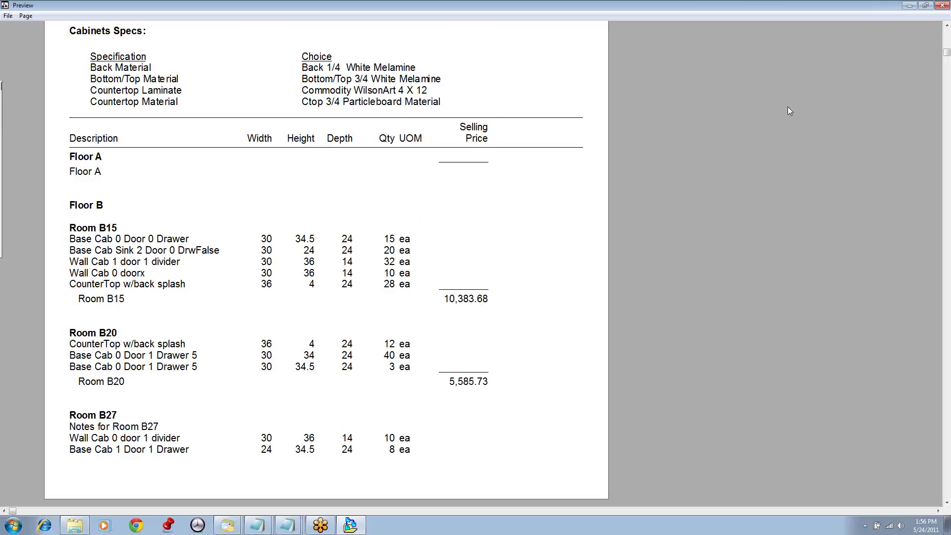
Restore the Quotation preview to a smaller window over the estimate and narrow it to about the page's width.
click(925, 5)
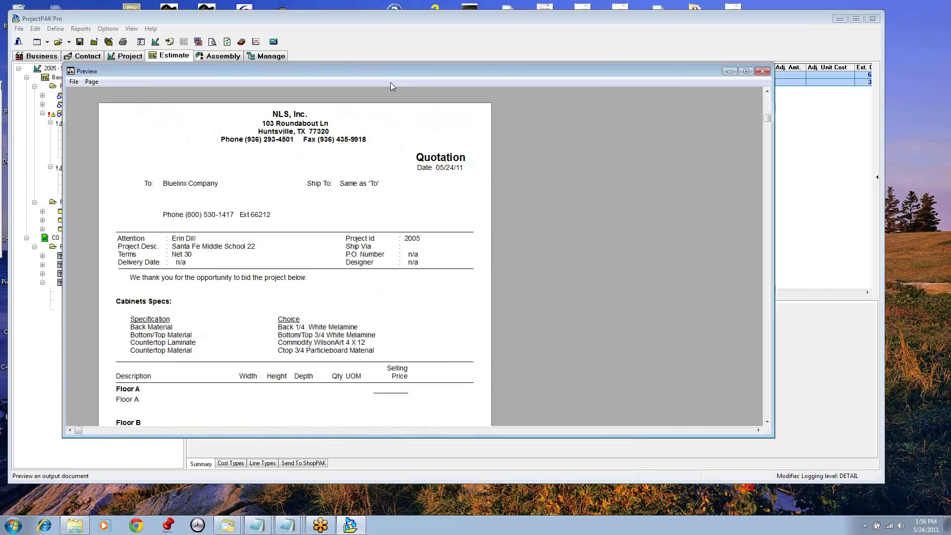
drag(366, 78, 374, 100)
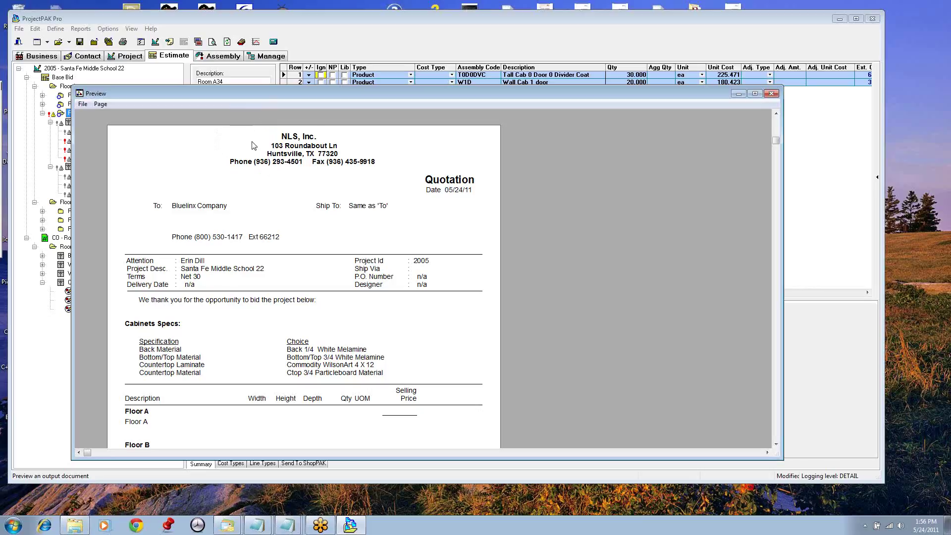
drag(254, 94, 257, 82)
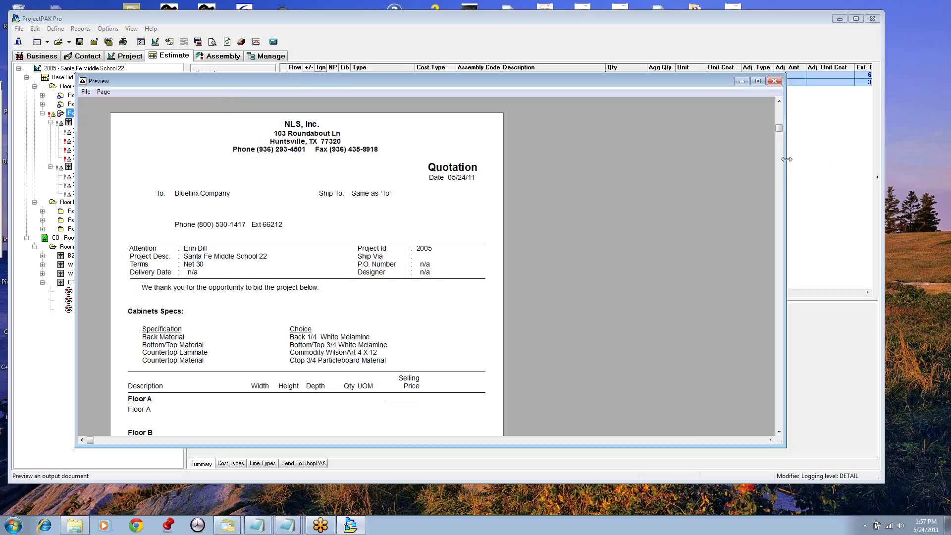
drag(786, 159, 526, 148)
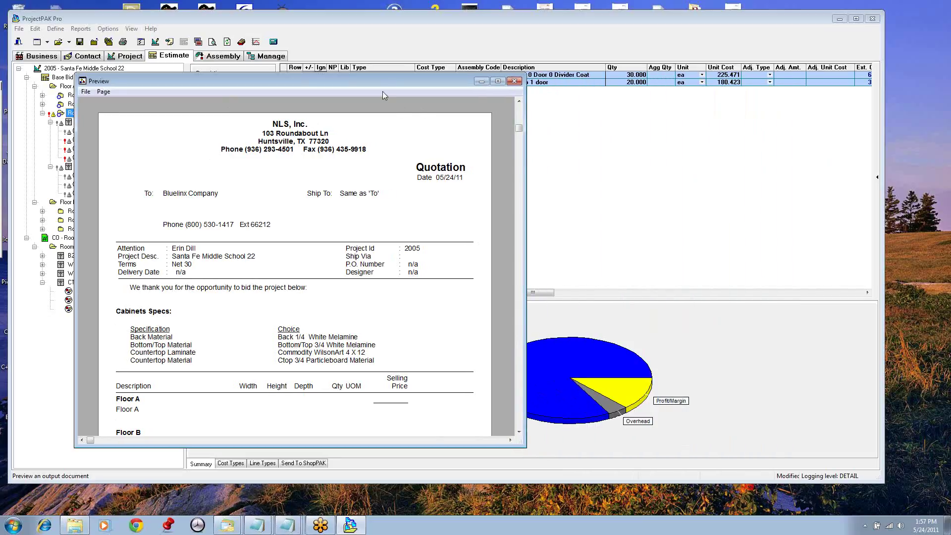
Move the Quotation preview aside, close it, and hide Room A34's properties pane beside the estimate tree.
drag(373, 86, 684, 93)
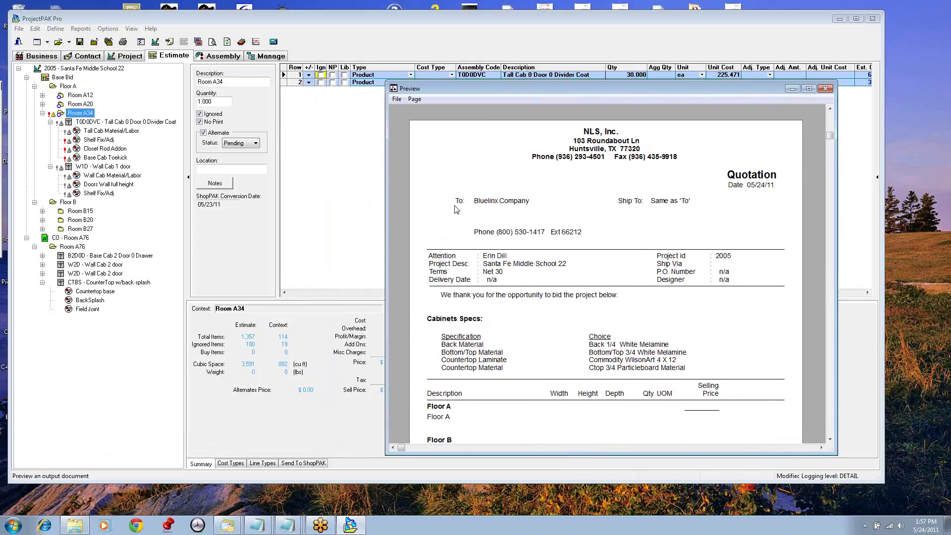
click(826, 89)
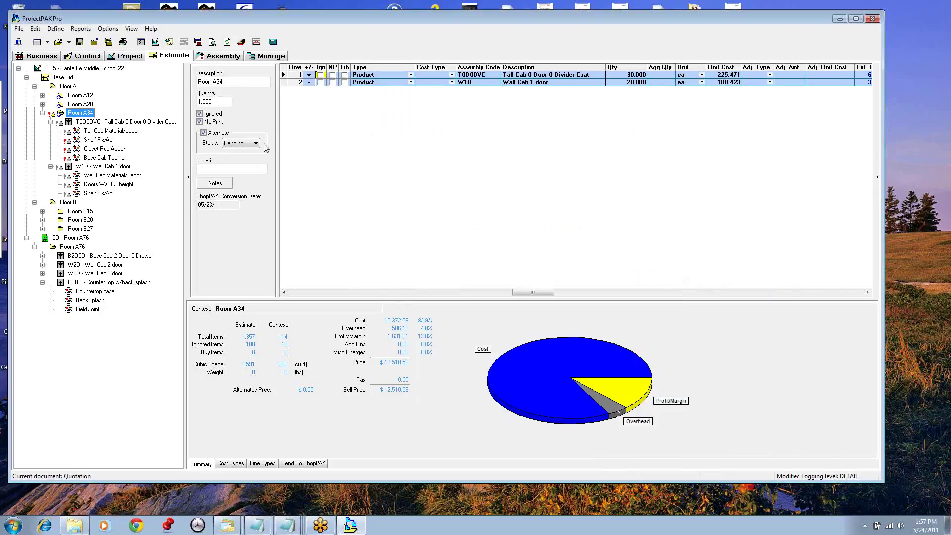
click(189, 179)
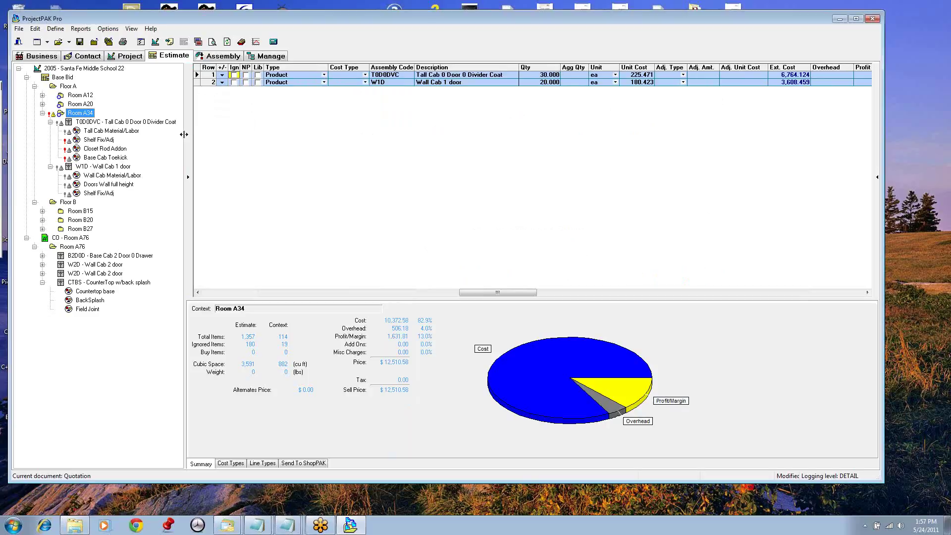
Widen the estimate tree slightly and collapse Room A34 so its products are hidden.
drag(184, 135, 179, 132)
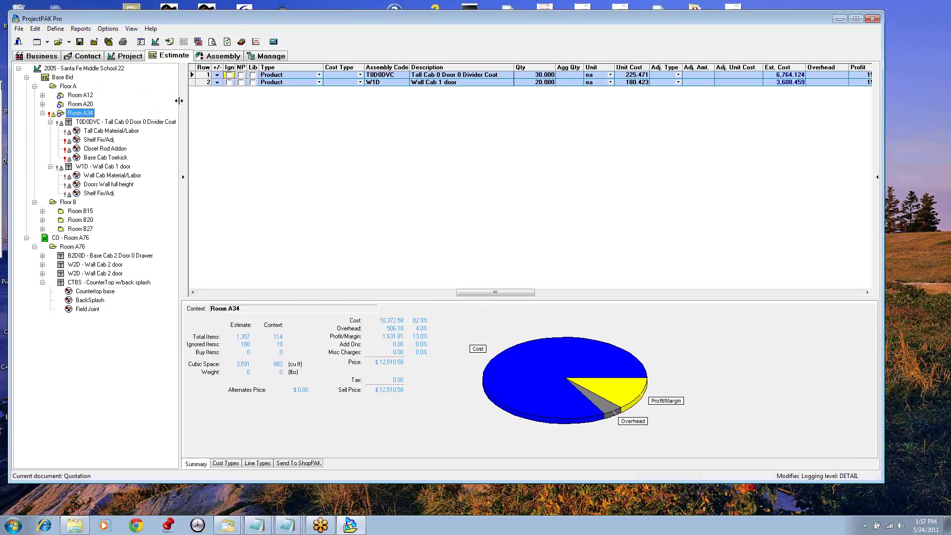
drag(179, 101, 192, 101)
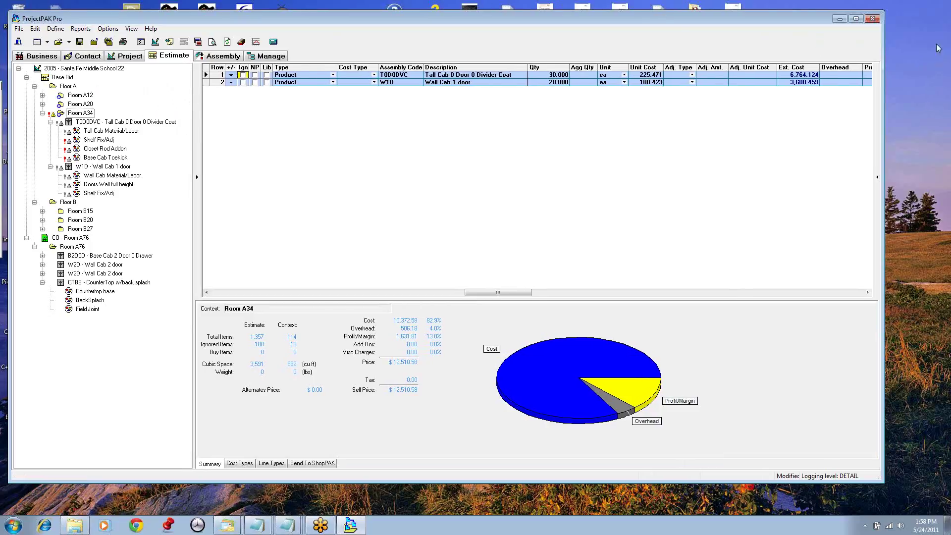
click(914, 44)
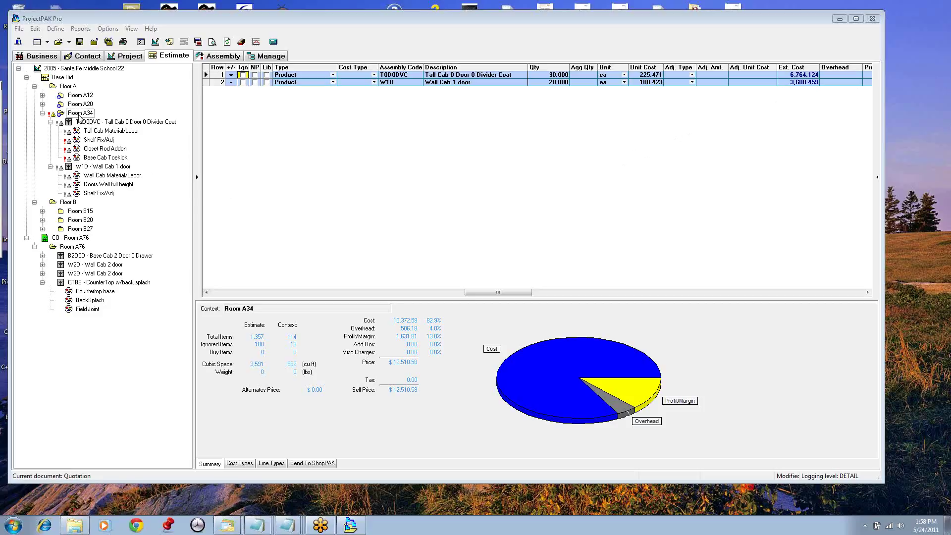
click(43, 113)
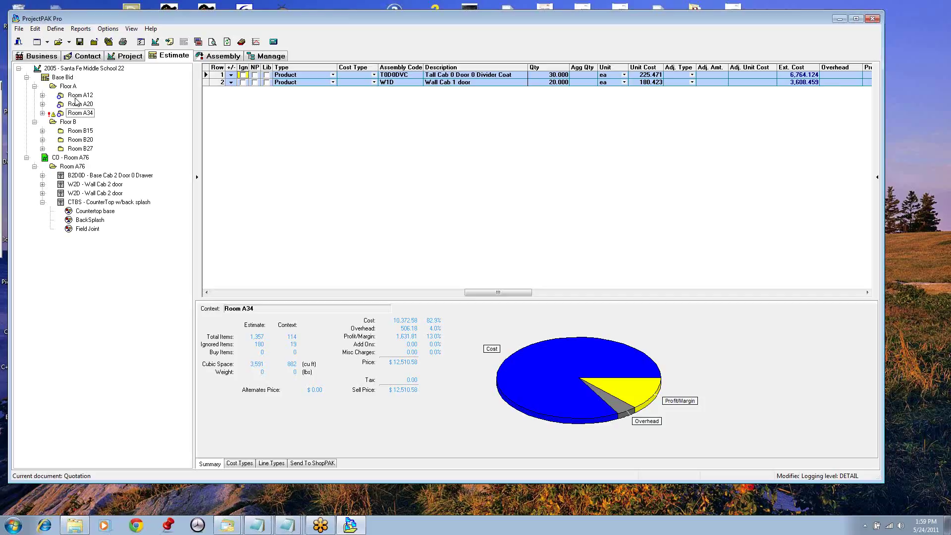
Review the Quotation's summary node settings for the 1st Summary Level, and leave the output document settings without saving.
click(197, 42)
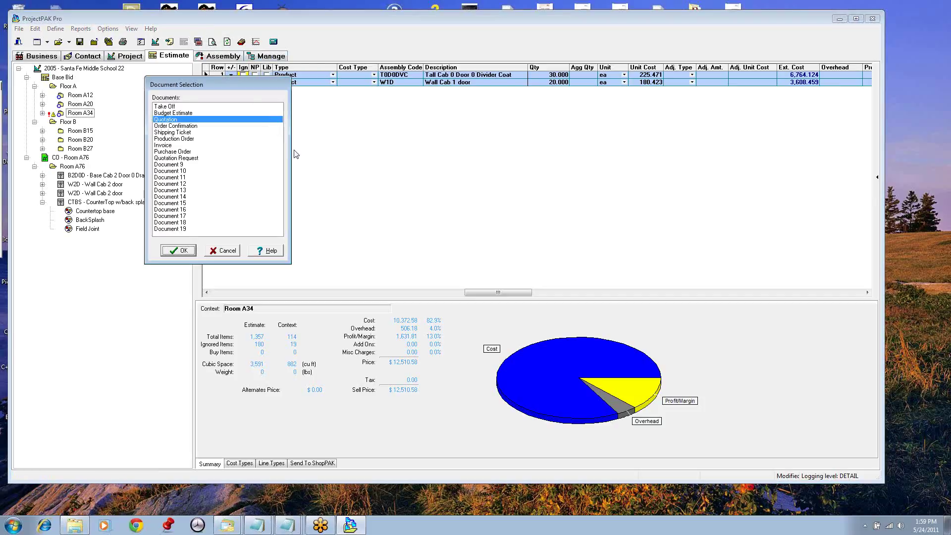
click(179, 251)
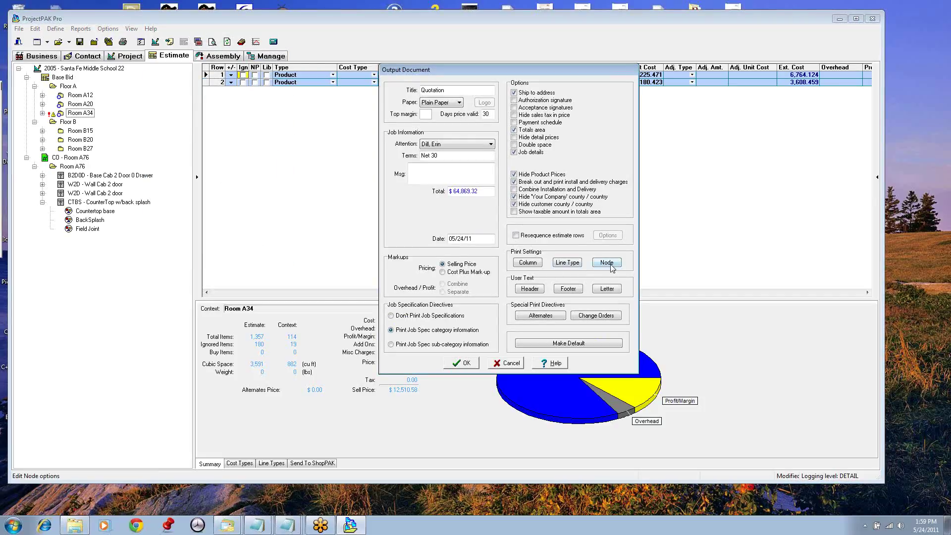
click(607, 263)
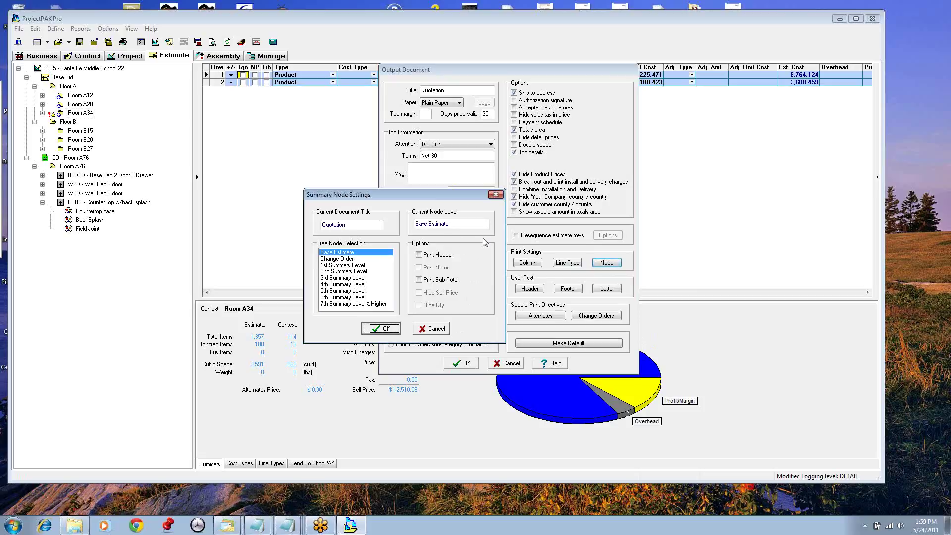
click(360, 265)
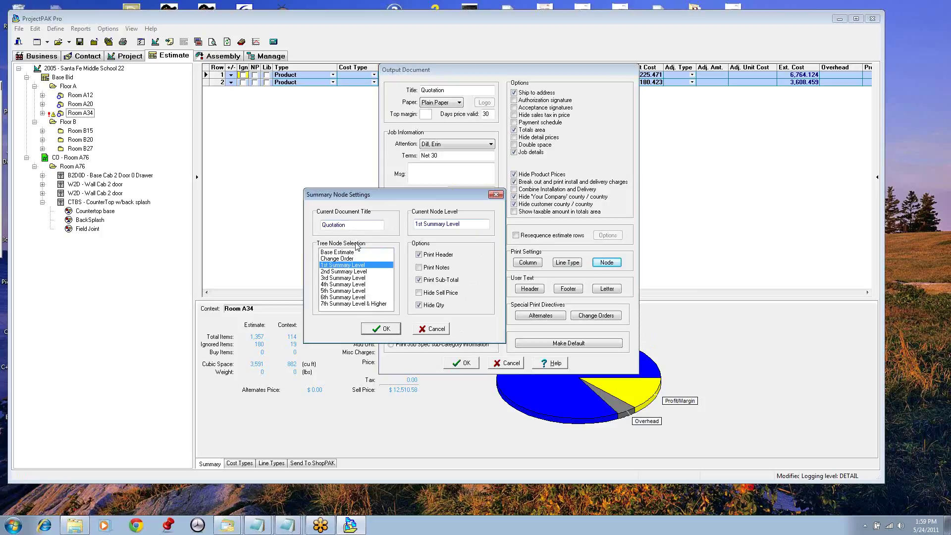
drag(376, 195, 355, 144)
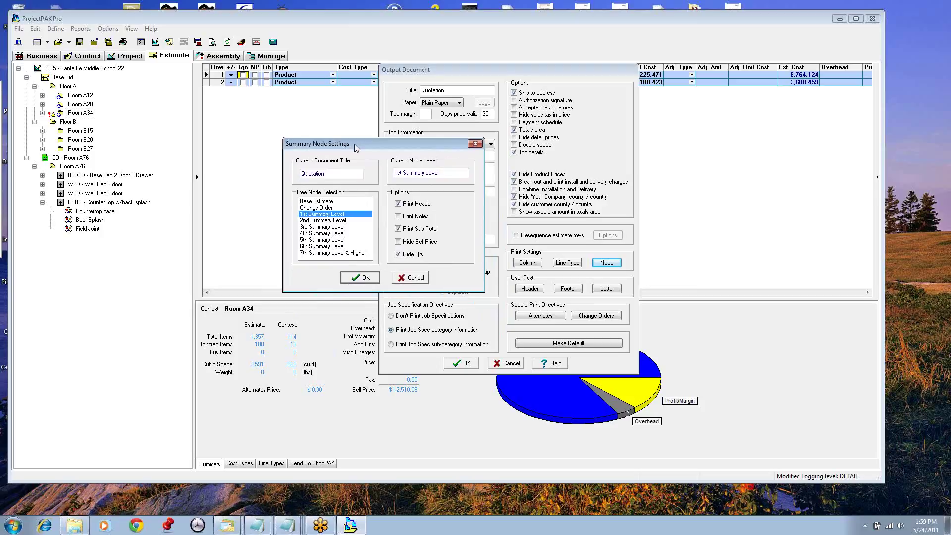
click(411, 277)
click(509, 365)
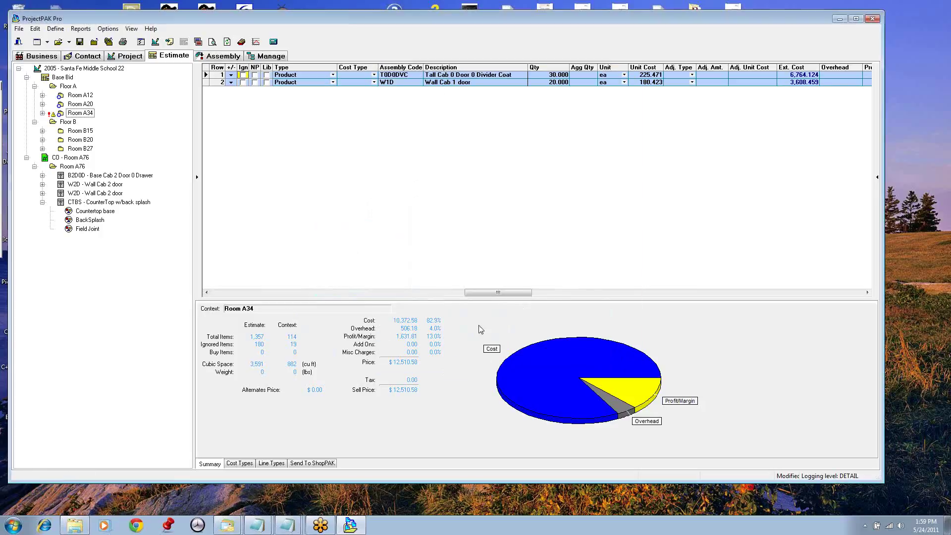
Open the Find / Change Items tool for the estimate, look over its scope and search options, and close it.
click(54, 28)
mouse_move(36, 29)
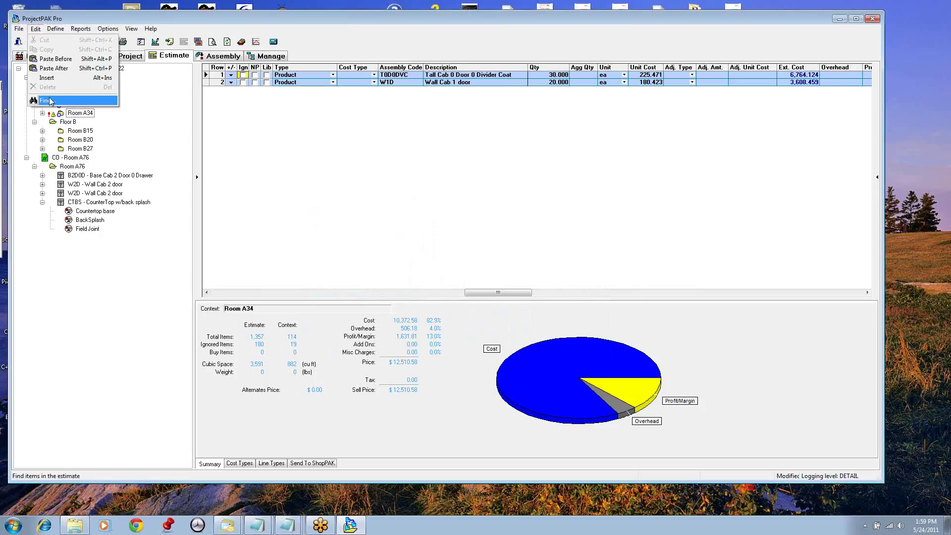
click(50, 101)
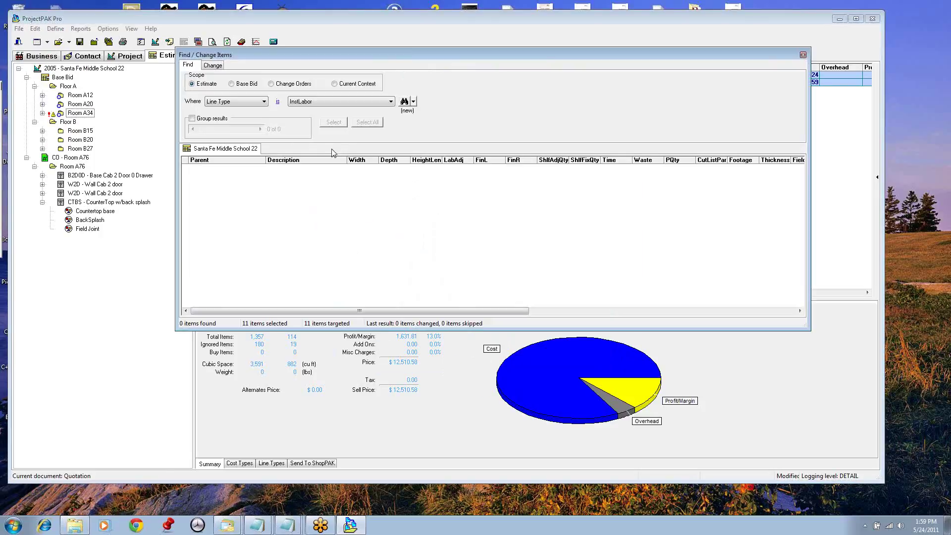
click(803, 55)
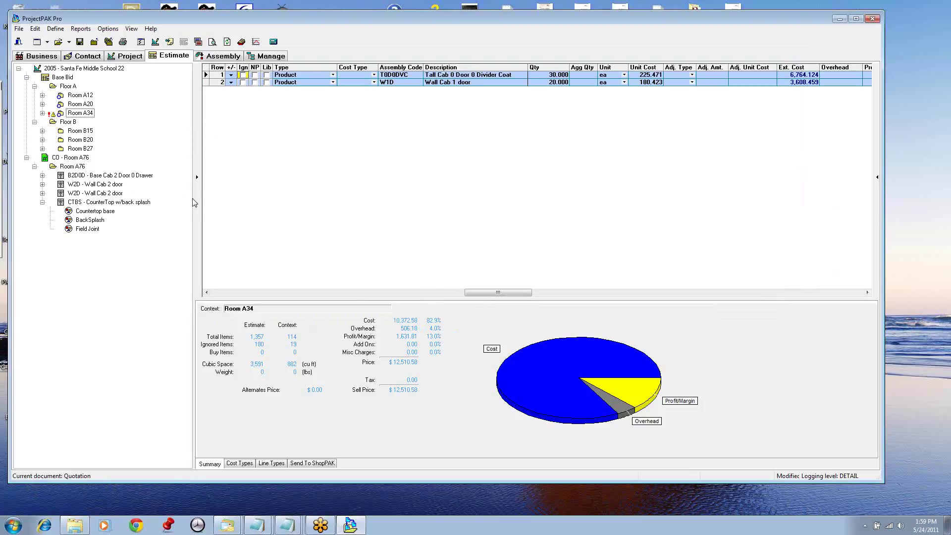
Narrow the estimate tree to give the item grid and summary more width.
drag(193, 197, 166, 190)
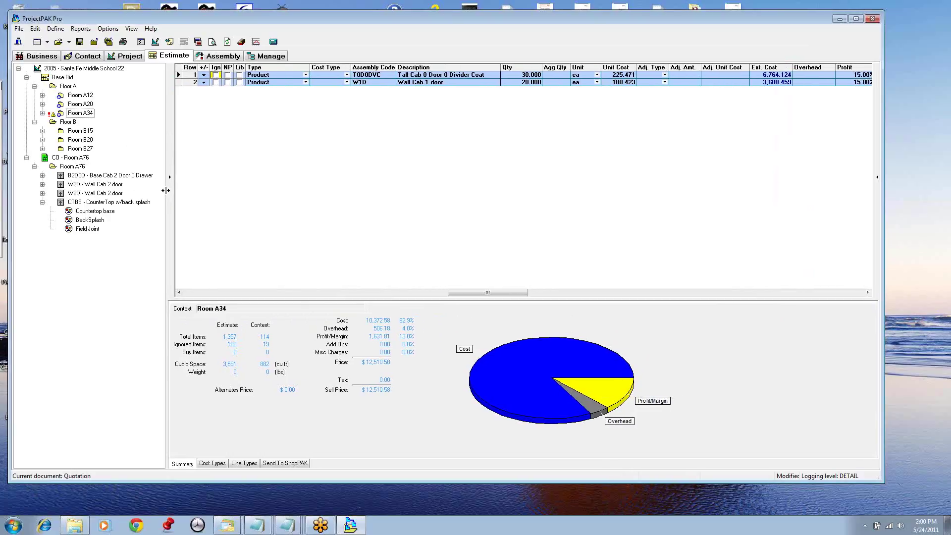